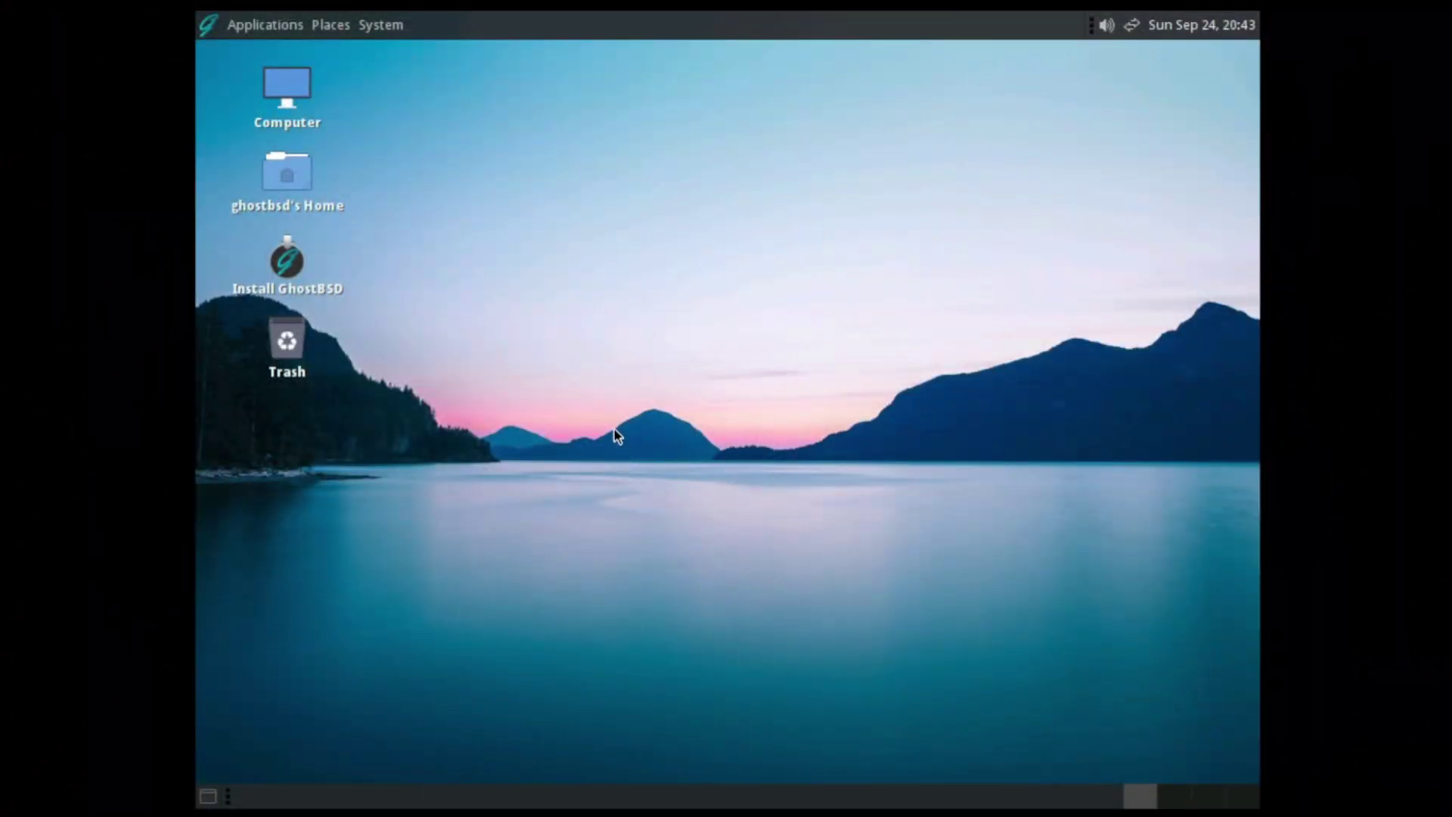
# Step: Look at the desktop context menu and the About MATE information, then close it
pyautogui.rightClick(615, 429)
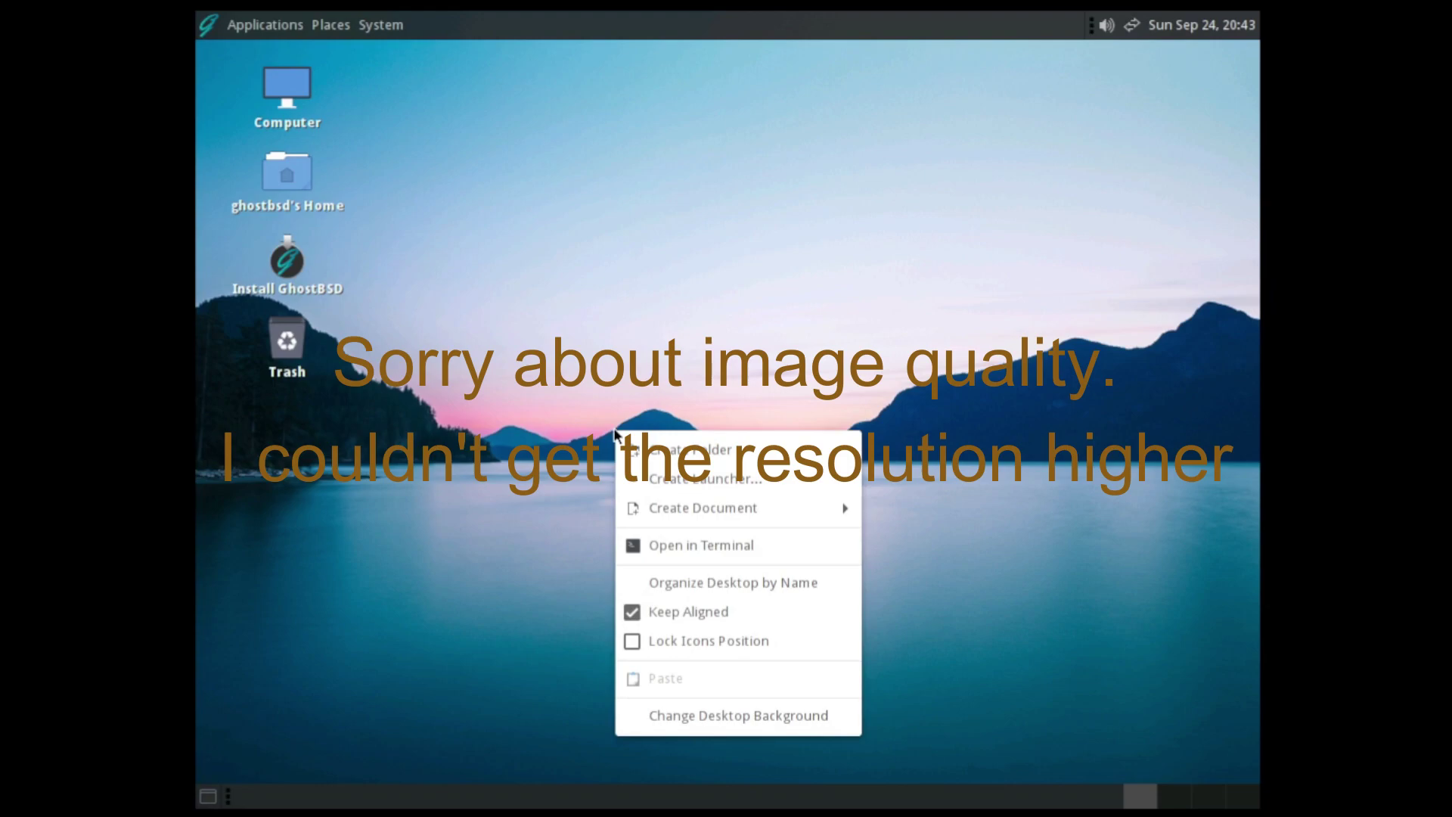
pyautogui.click(476, 412)
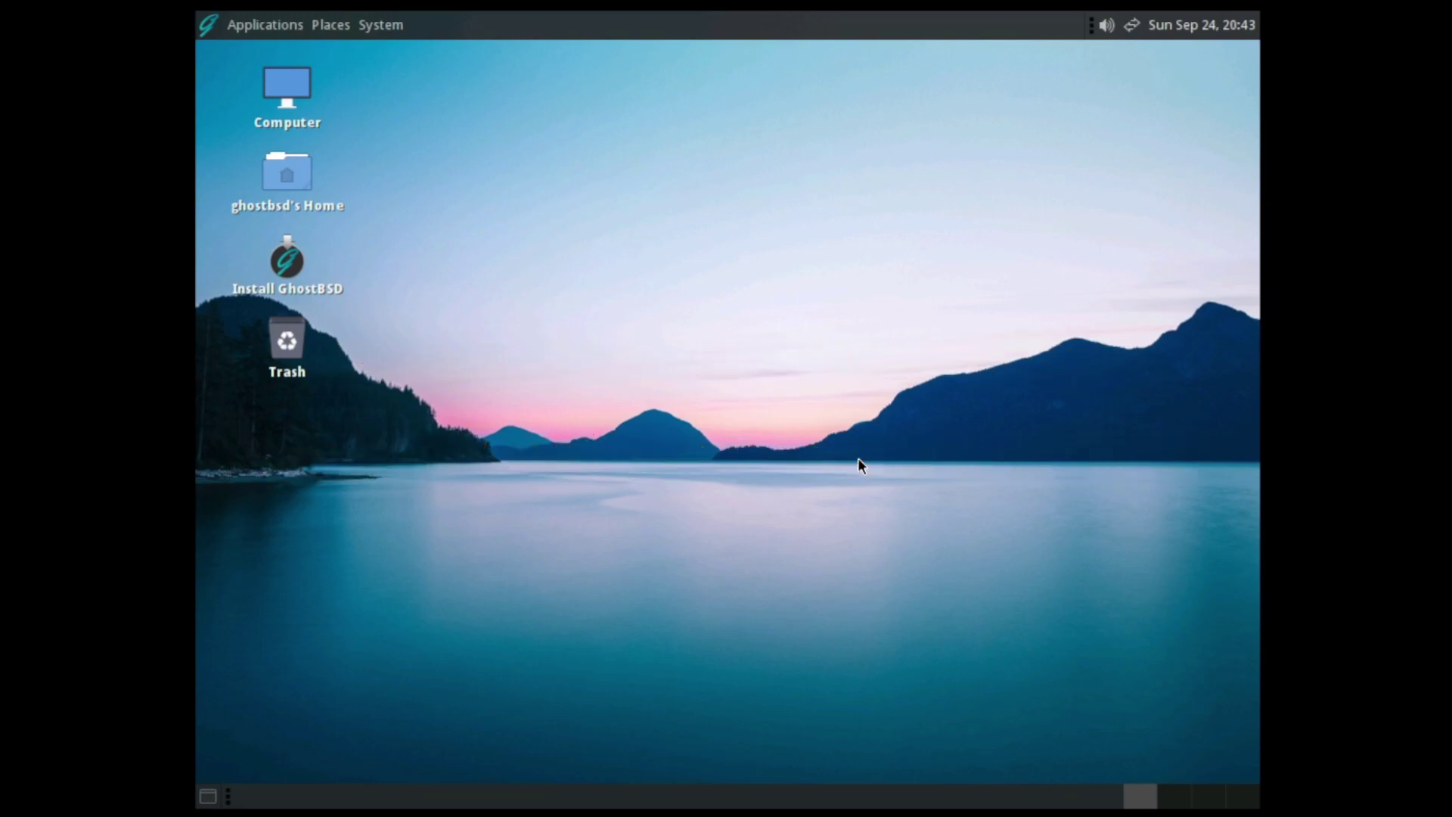
pyautogui.click(379, 24)
pyautogui.moveTo(433, 71)
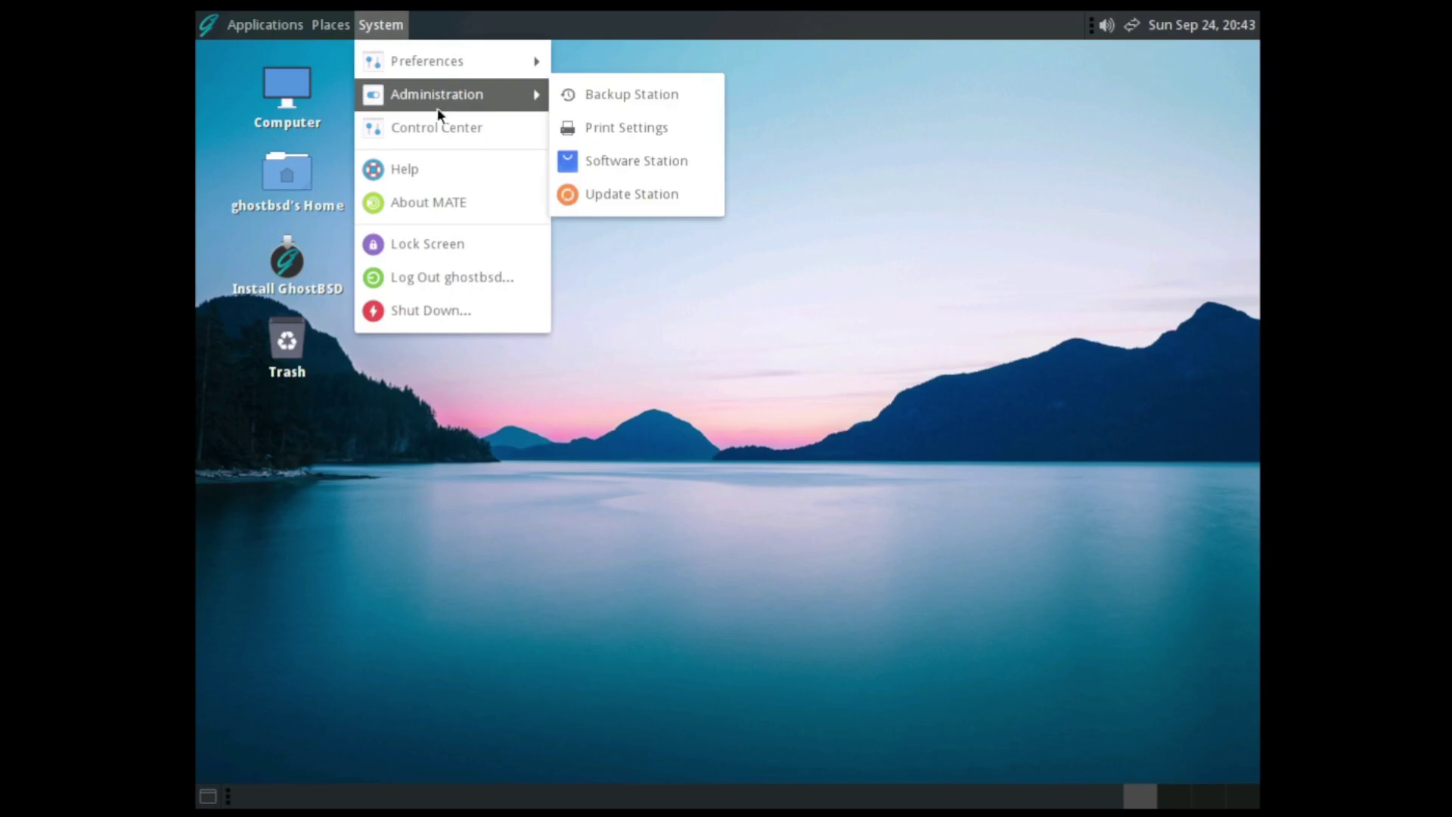
pyautogui.click(427, 193)
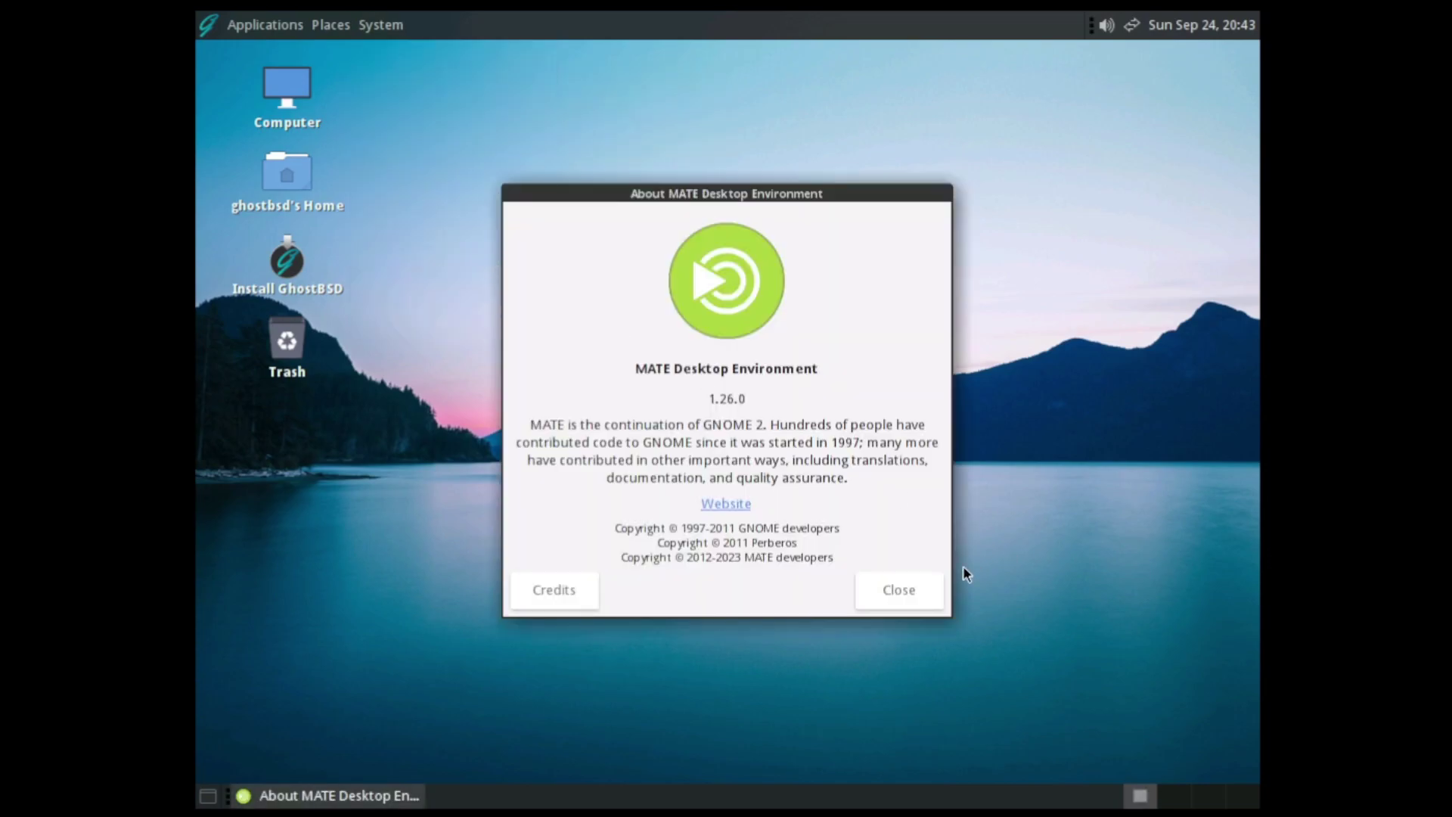
pyautogui.click(891, 592)
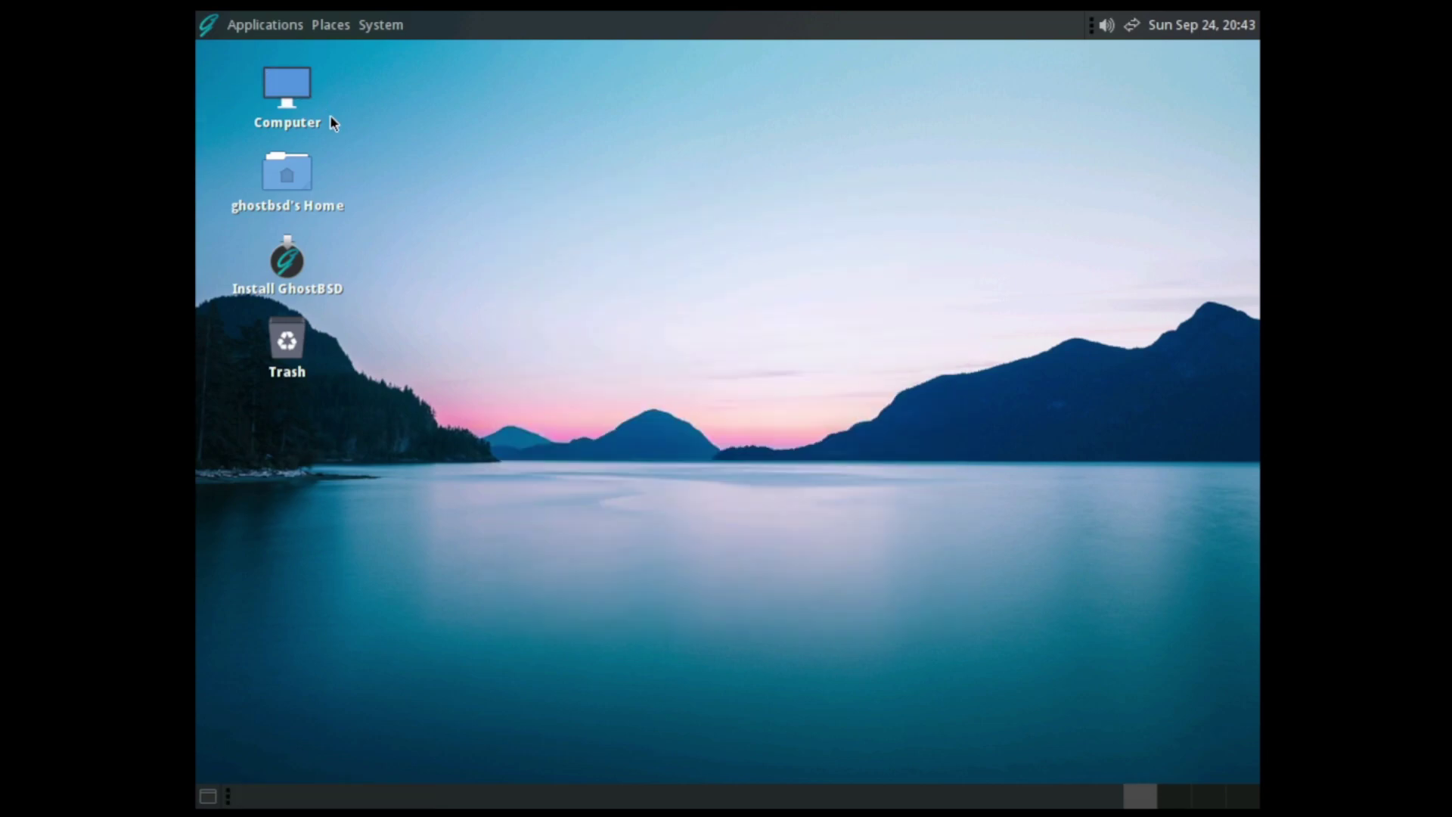
# Step: Start the GhostBSD installer, keeping English and the default US keyboard
pyautogui.click(270, 29)
pyautogui.moveTo(284, 122)
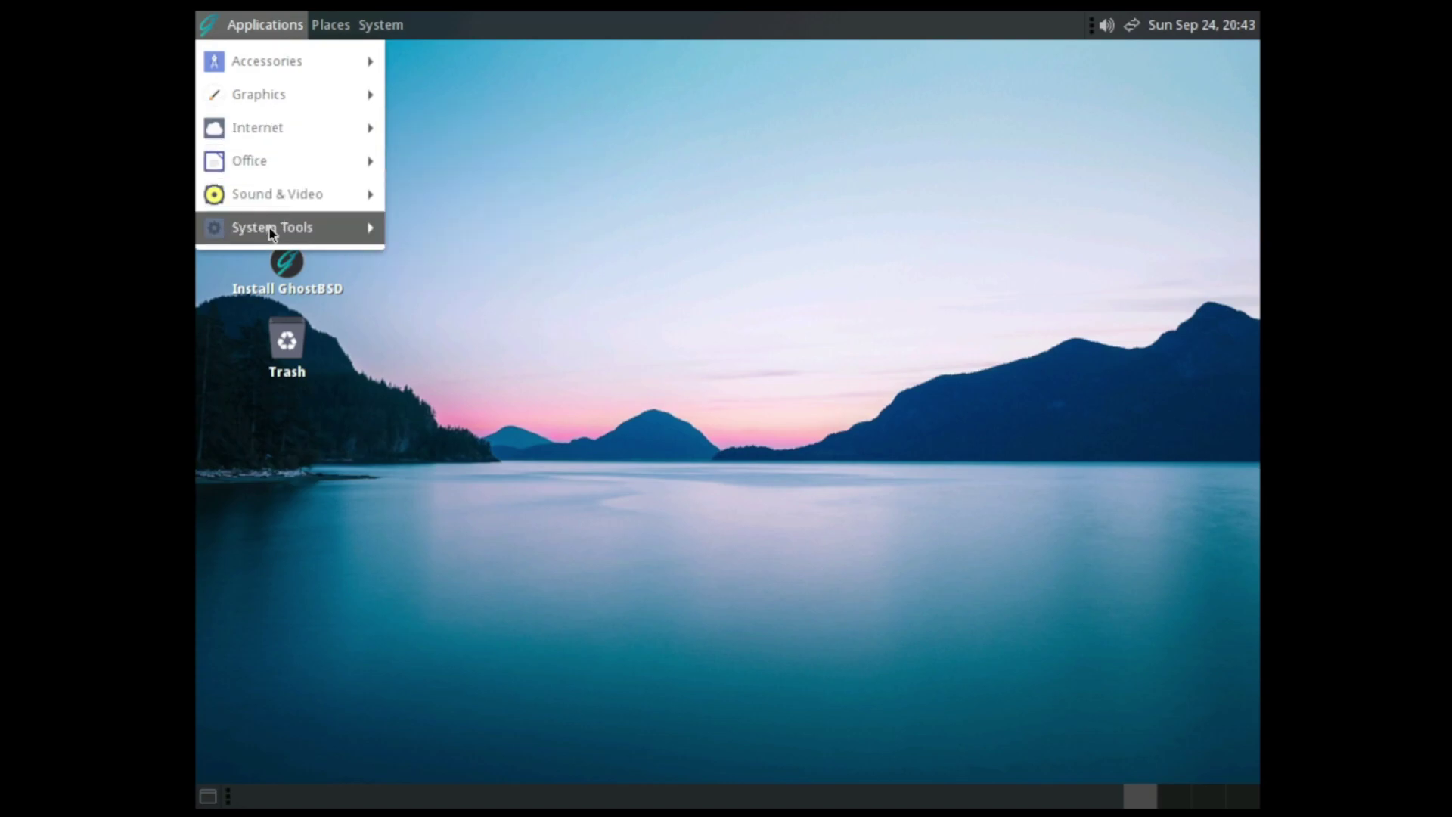
pyautogui.moveTo(264, 239)
pyautogui.click(951, 94)
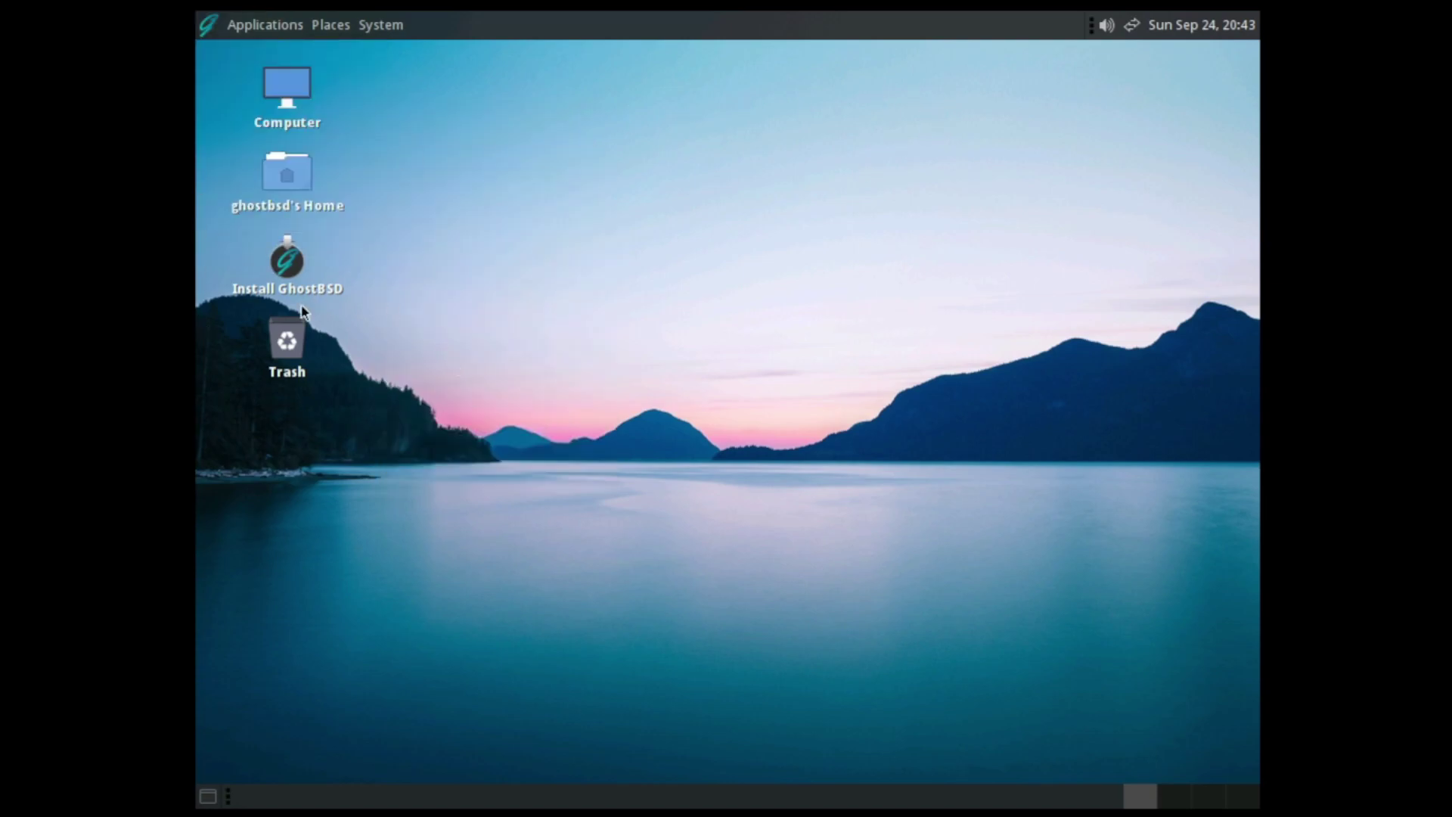
pyautogui.click(294, 275)
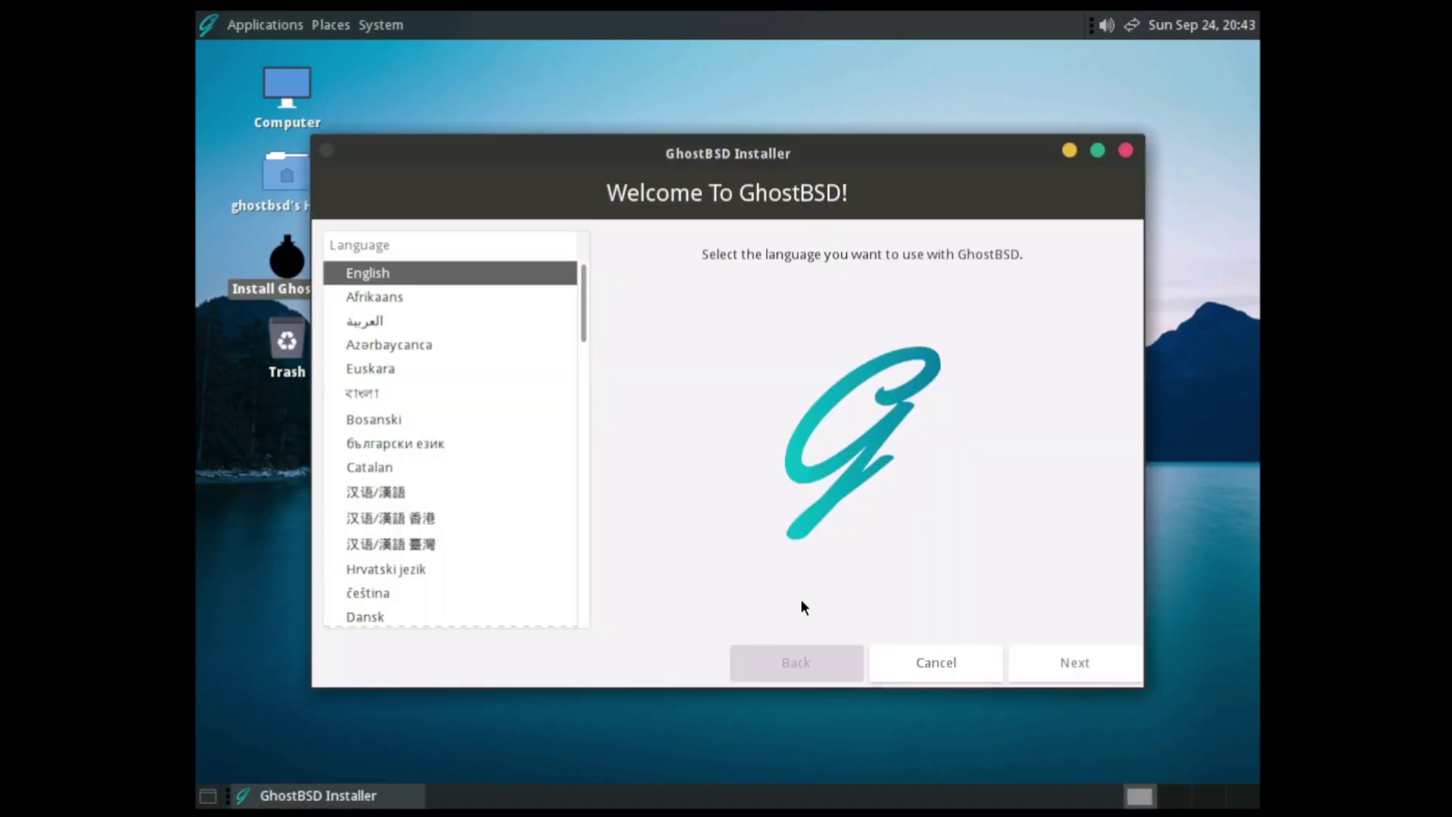
pyautogui.click(1056, 657)
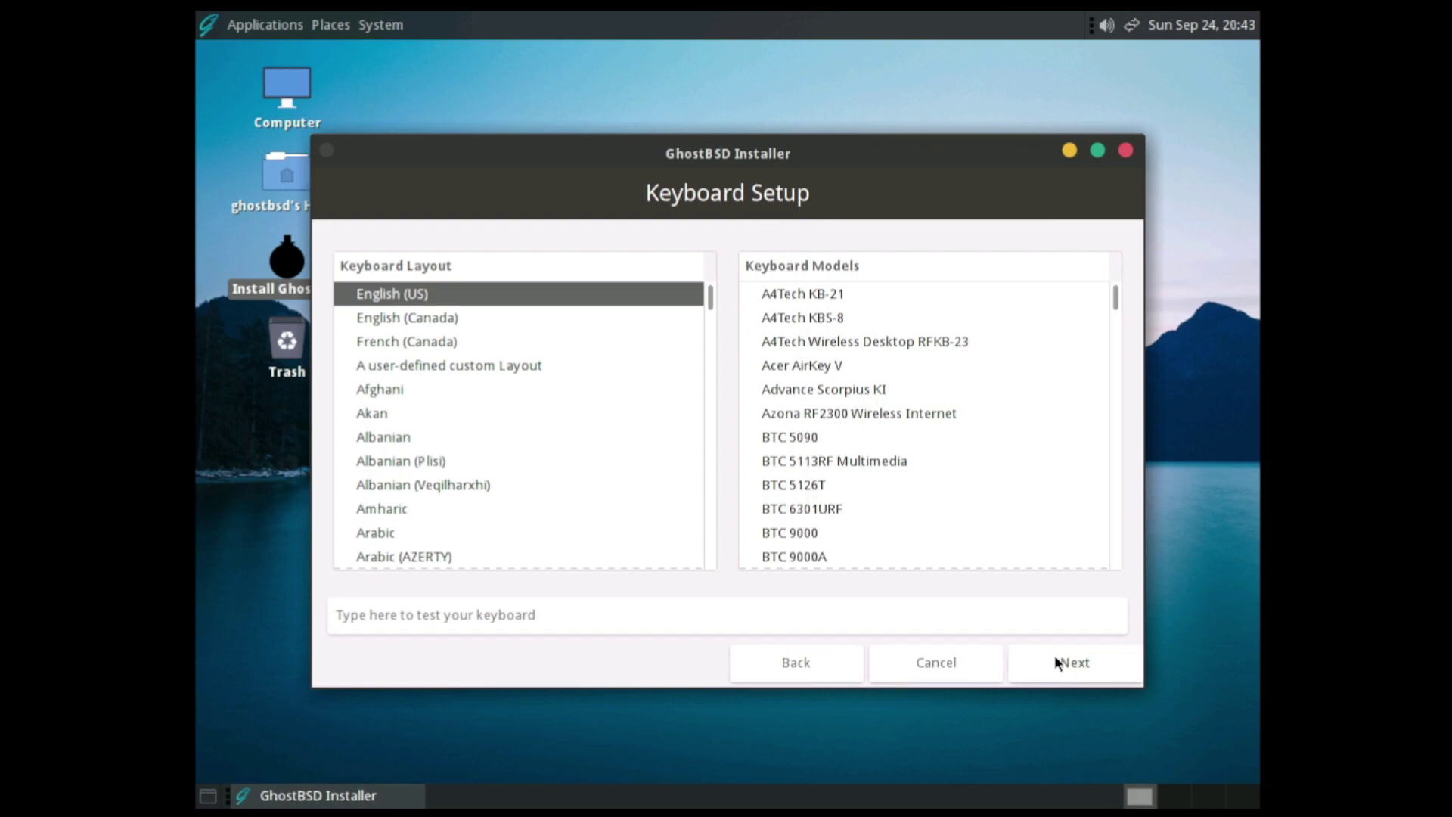
pyautogui.click(1054, 655)
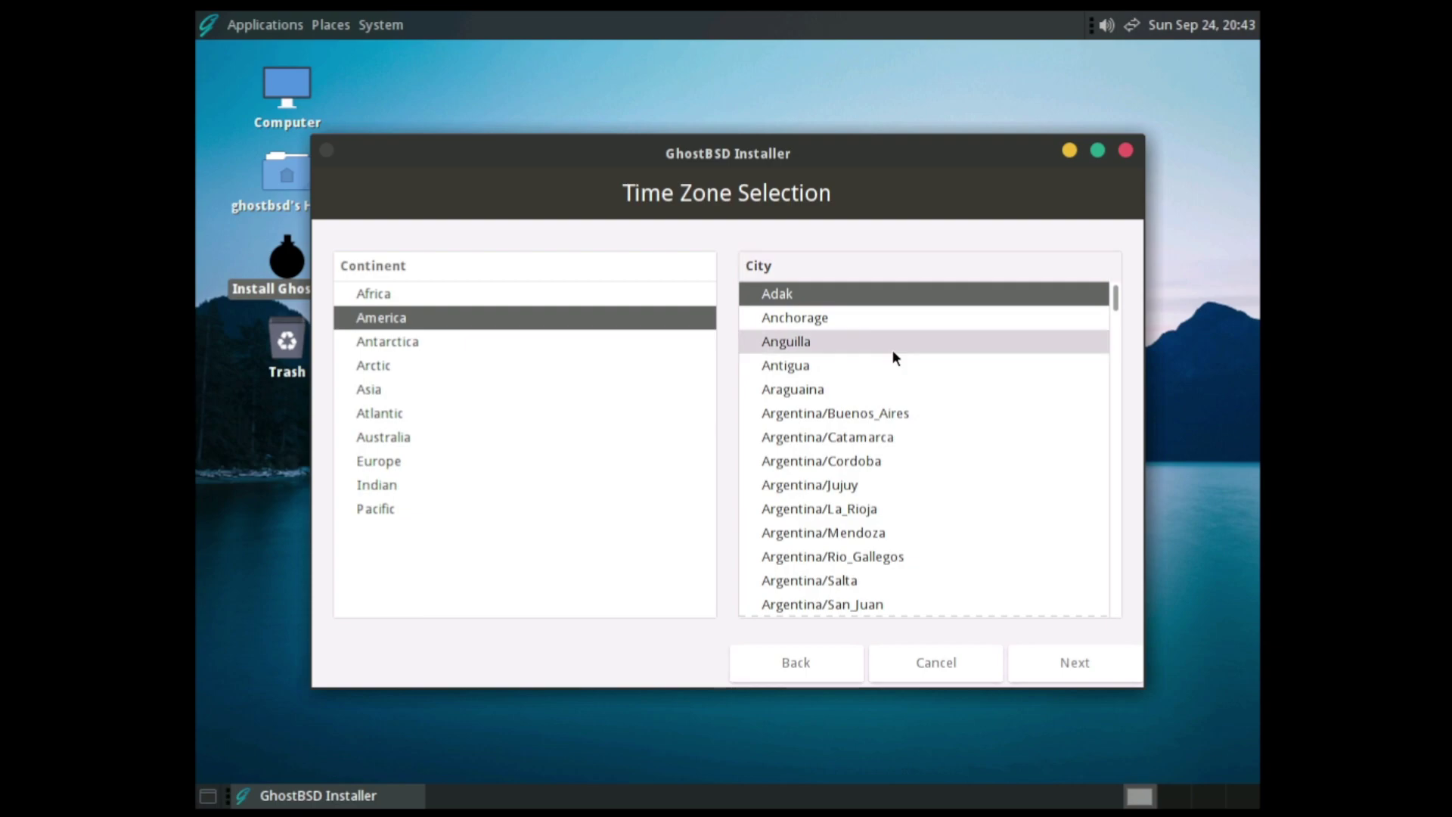
# Step: Select Los_Angeles as the installer's time zone city
pyautogui.click(868, 255)
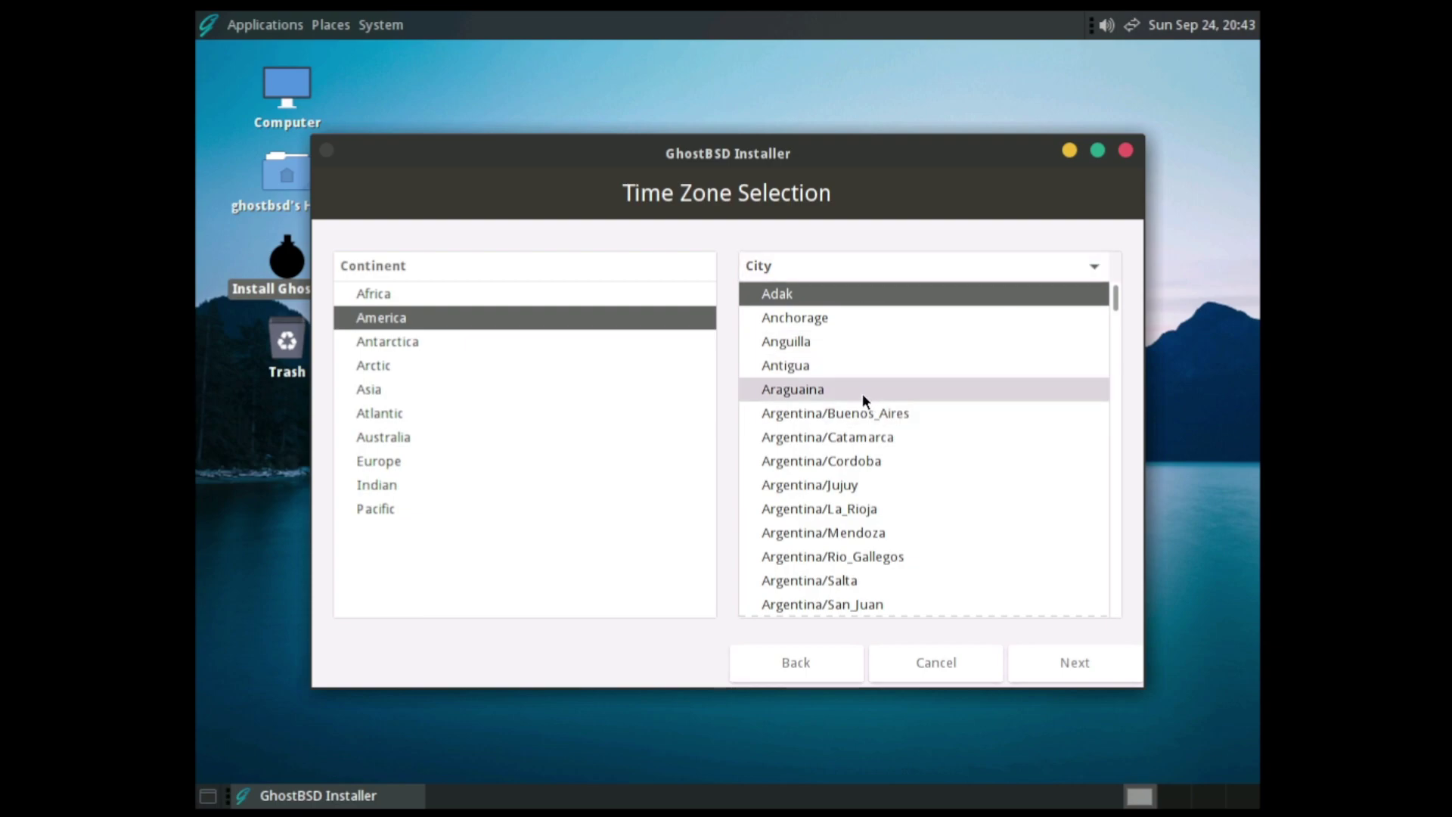
pyautogui.scroll(-10, 970, 511)
pyautogui.scroll(-7, 963, 520)
pyautogui.click(899, 417)
# Step: Use full disk configuration on da0 for ZFS with the FreeBSD BIOS loader
pyautogui.click(1077, 671)
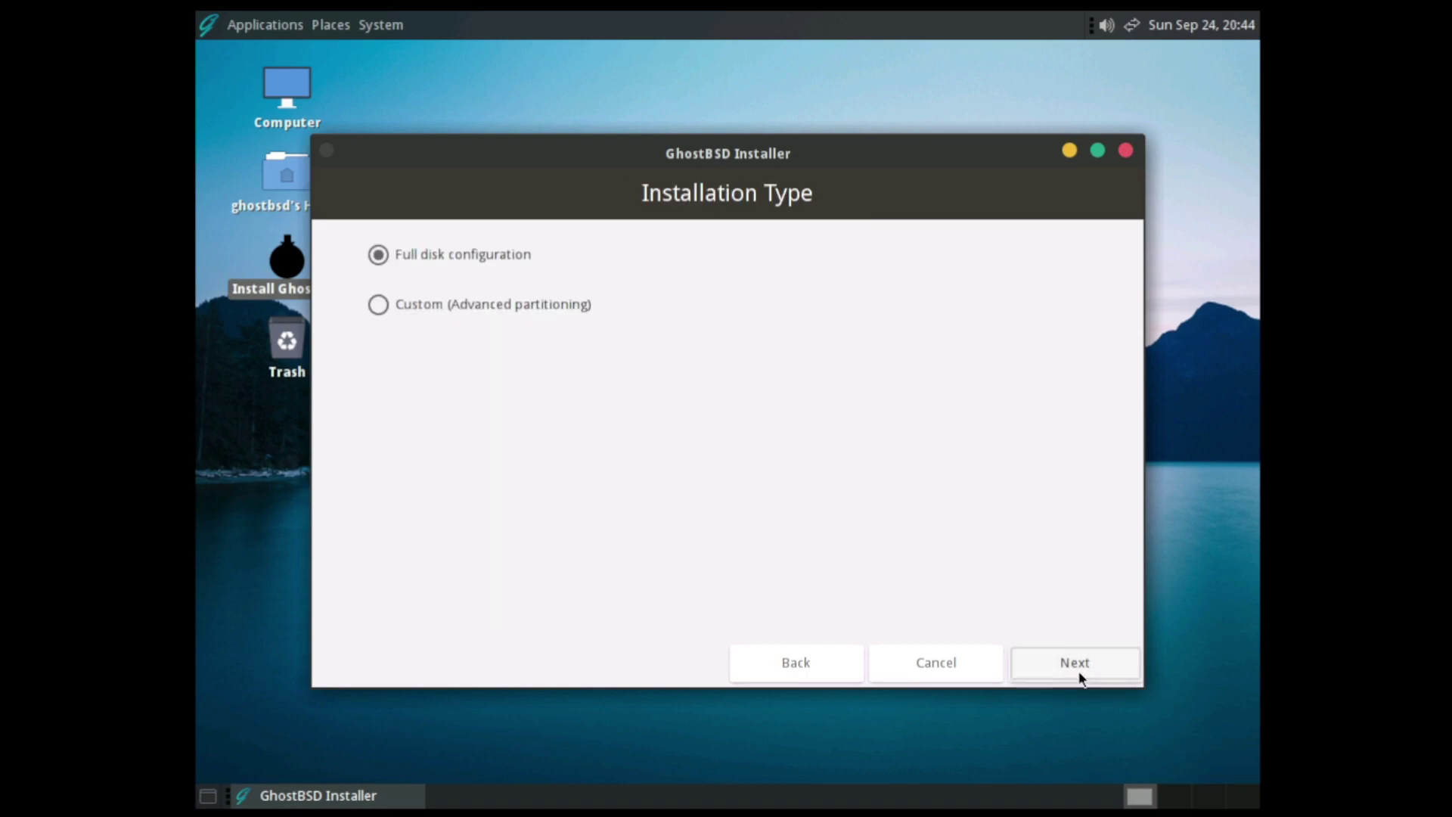
pyautogui.click(1091, 661)
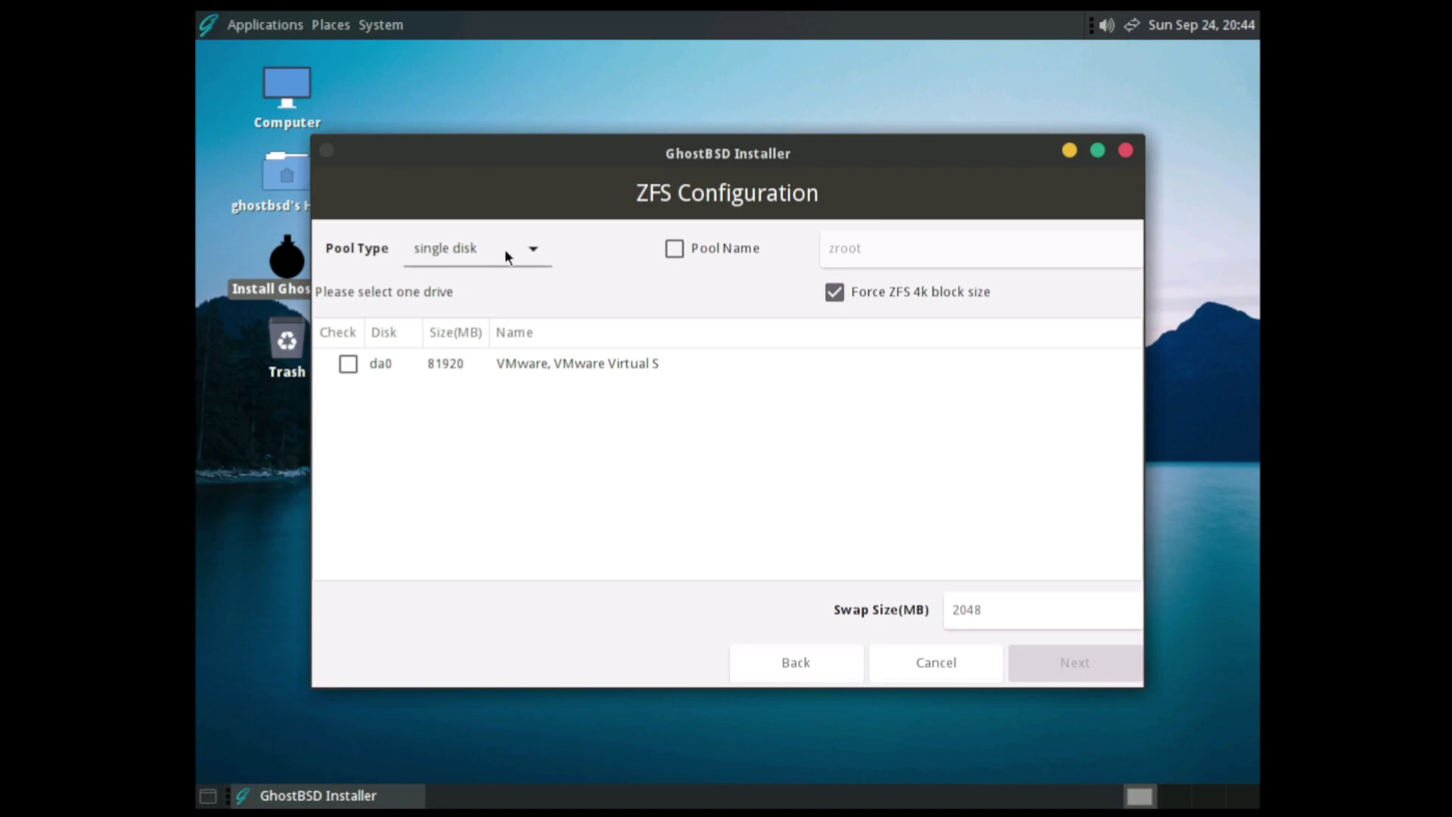
pyautogui.click(348, 364)
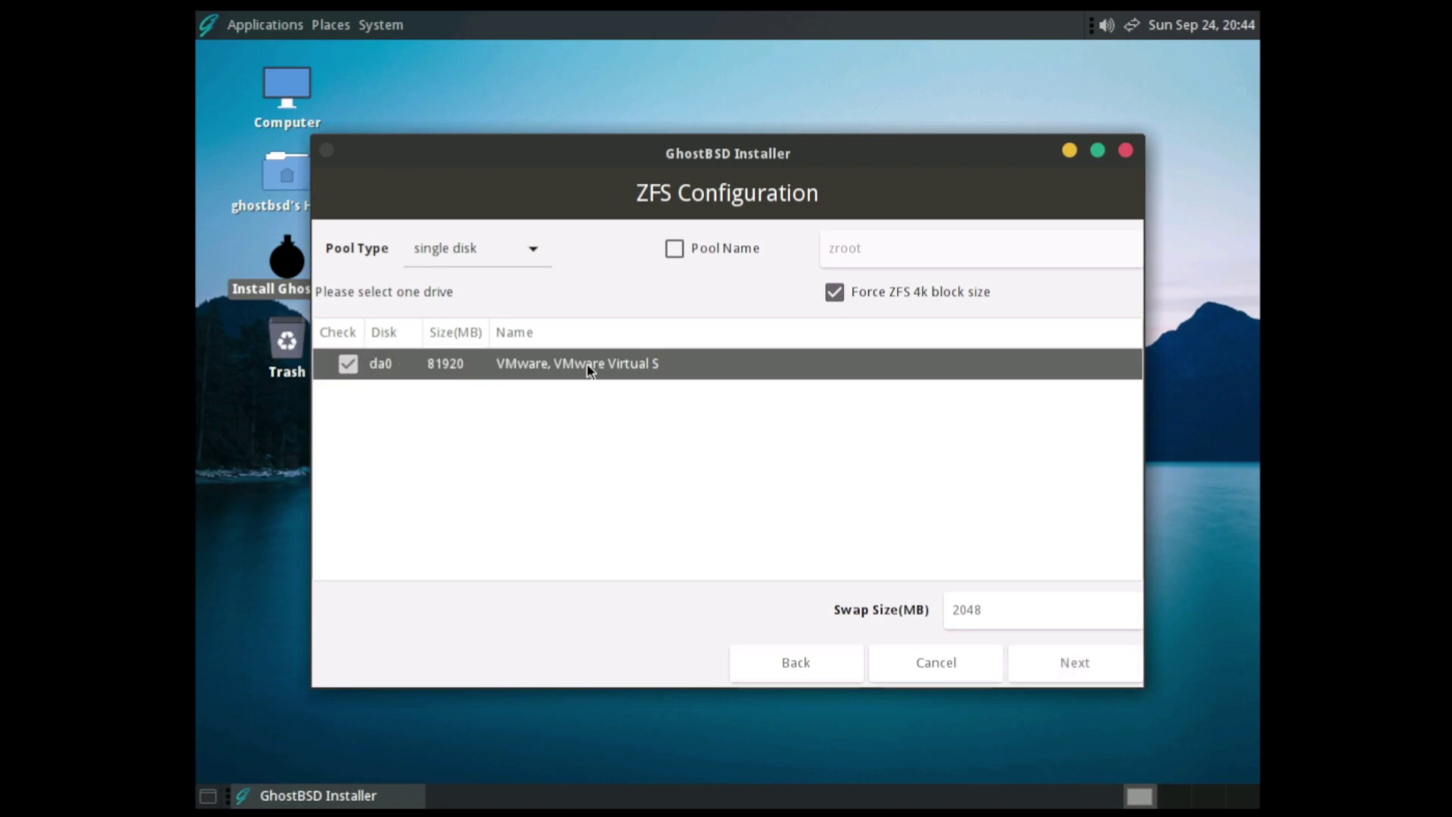
pyautogui.click(1082, 667)
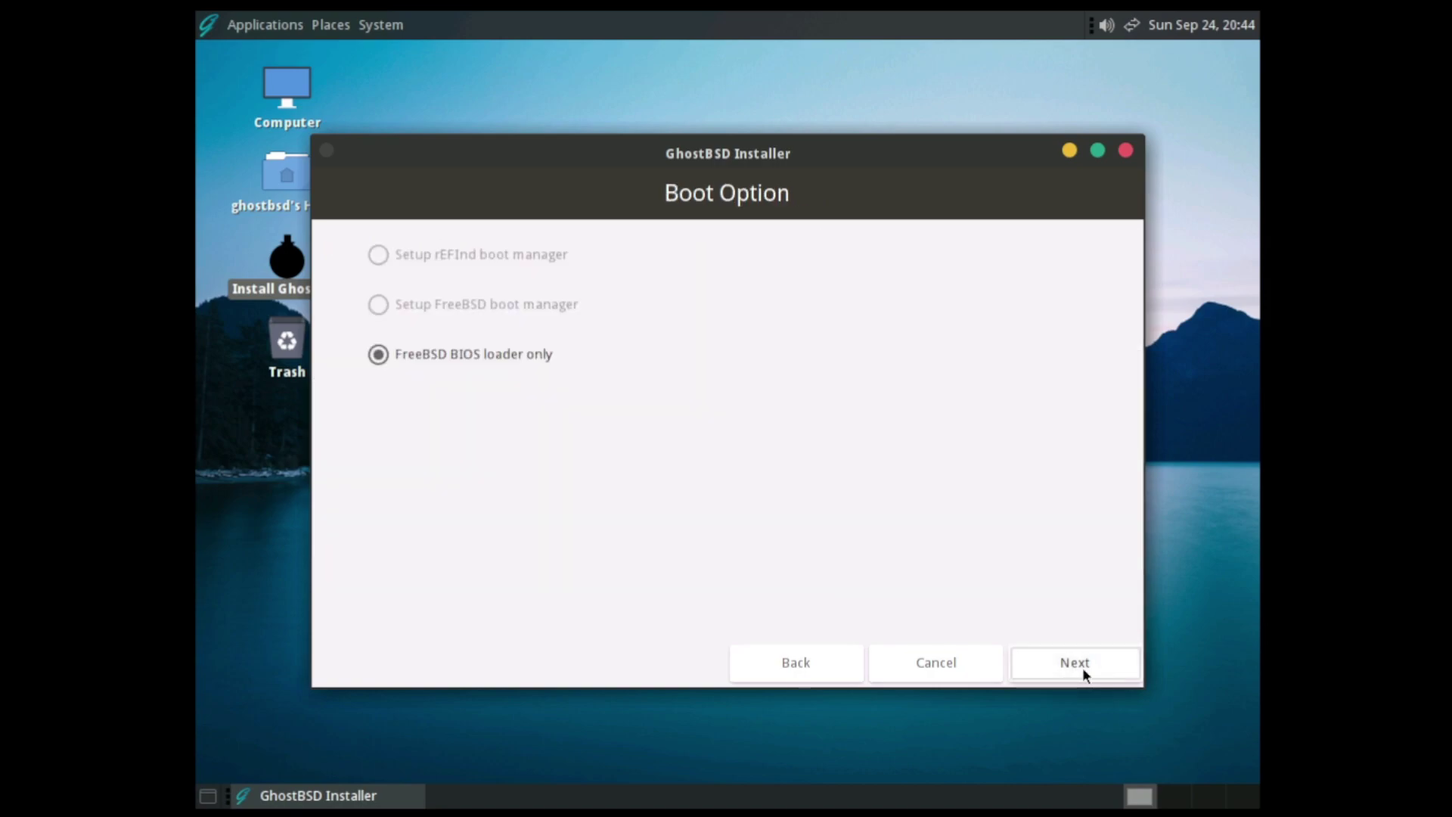
pyautogui.click(1082, 667)
# Step: Set the root password, entering it twice
pyautogui.click(736, 328)
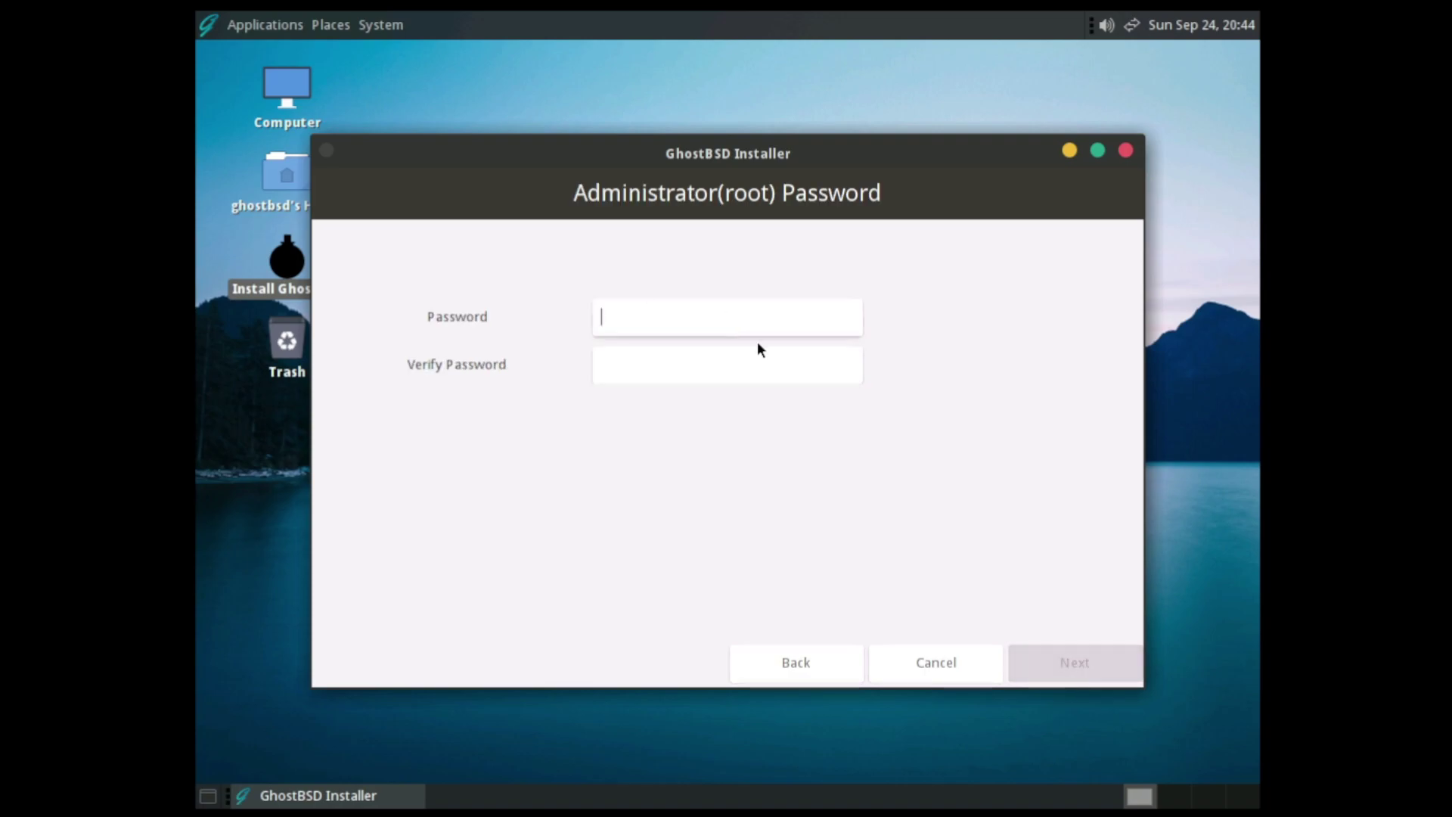
pyautogui.press('Tab')
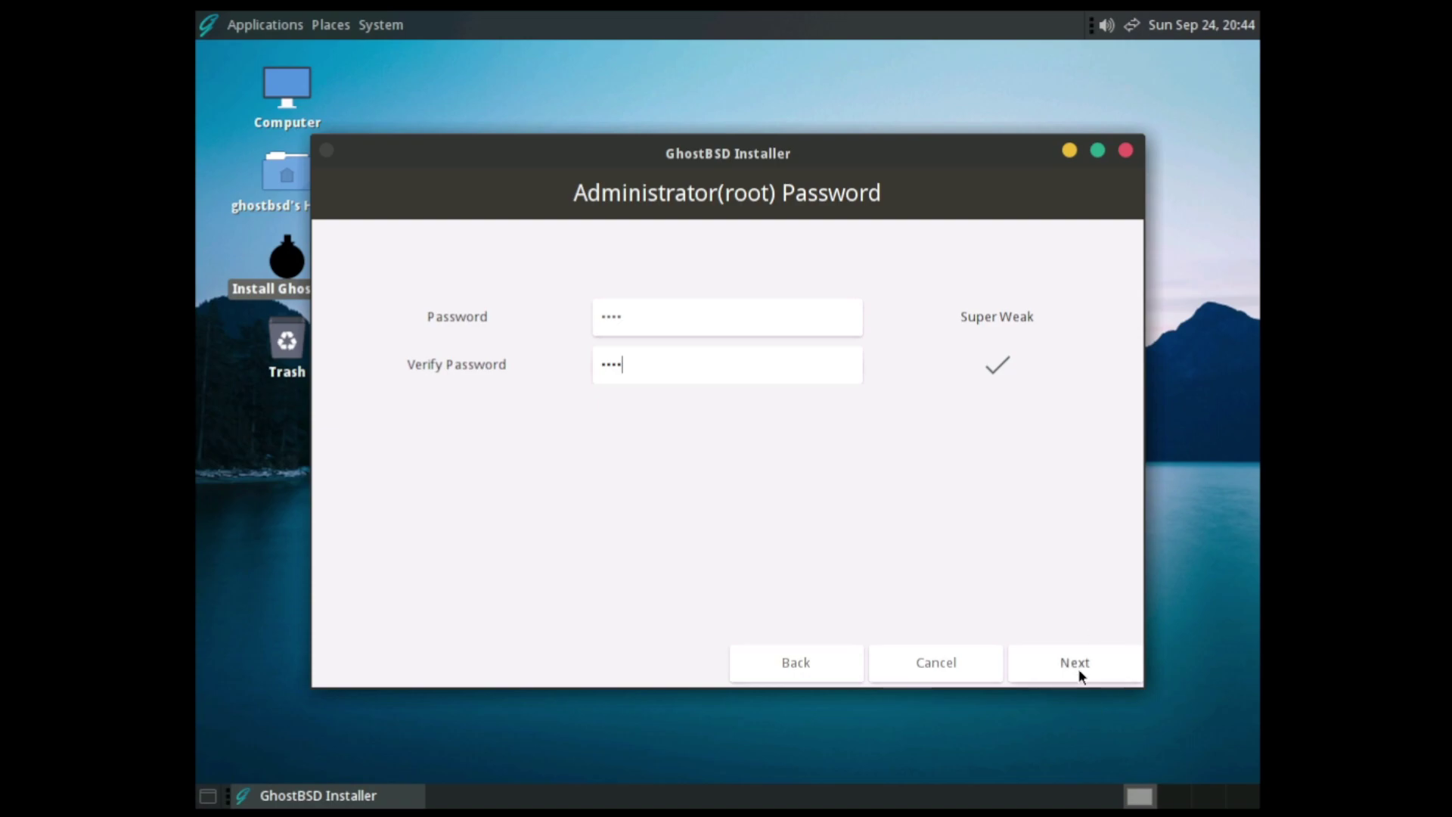
pyautogui.click(1079, 666)
# Step: Fill in the user's real name, user name and password on User Setup
pyautogui.click(666, 322)
pyautogui.press('Tab')
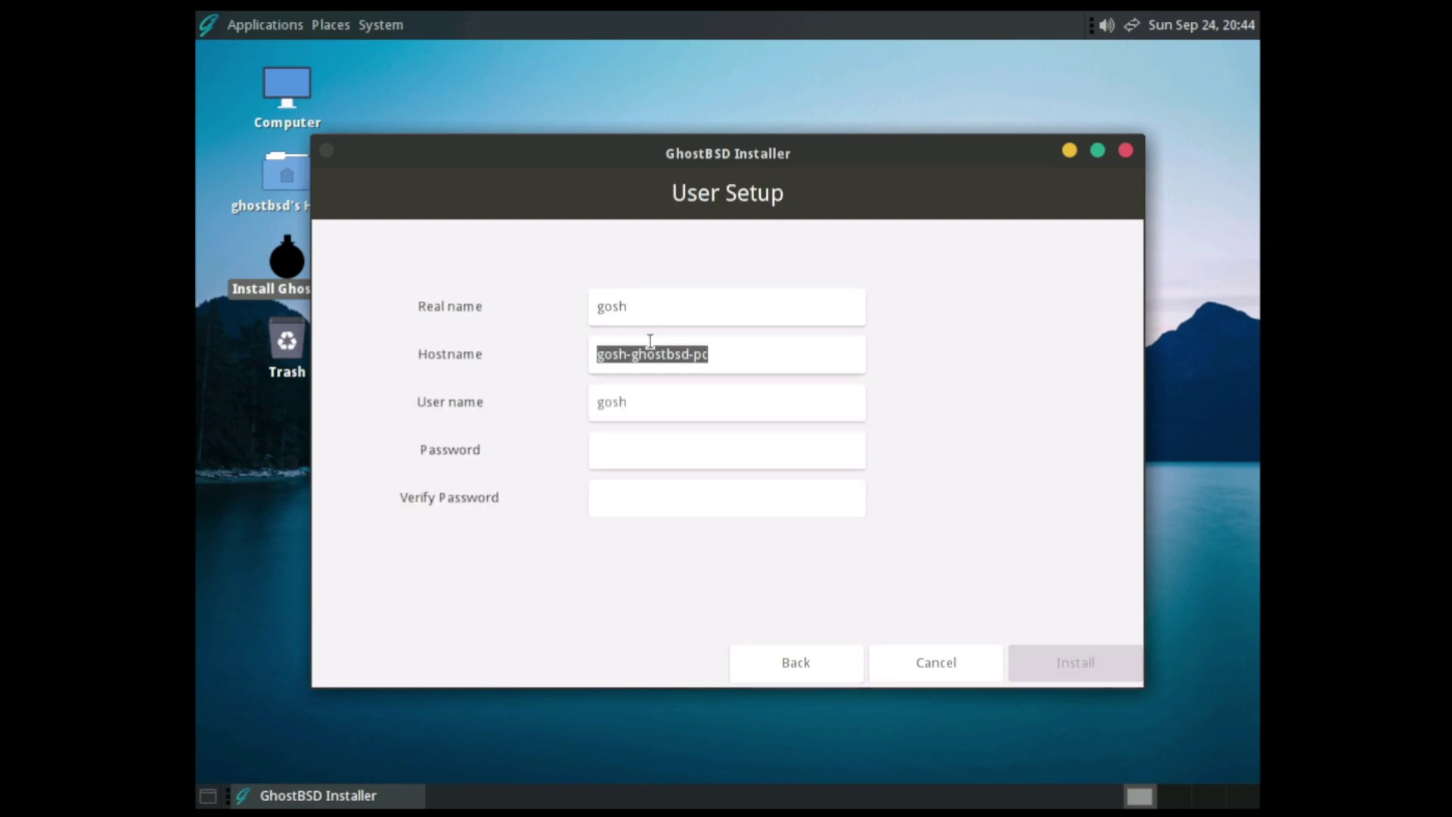
pyautogui.press('Tab')
pyautogui.press('Tab')
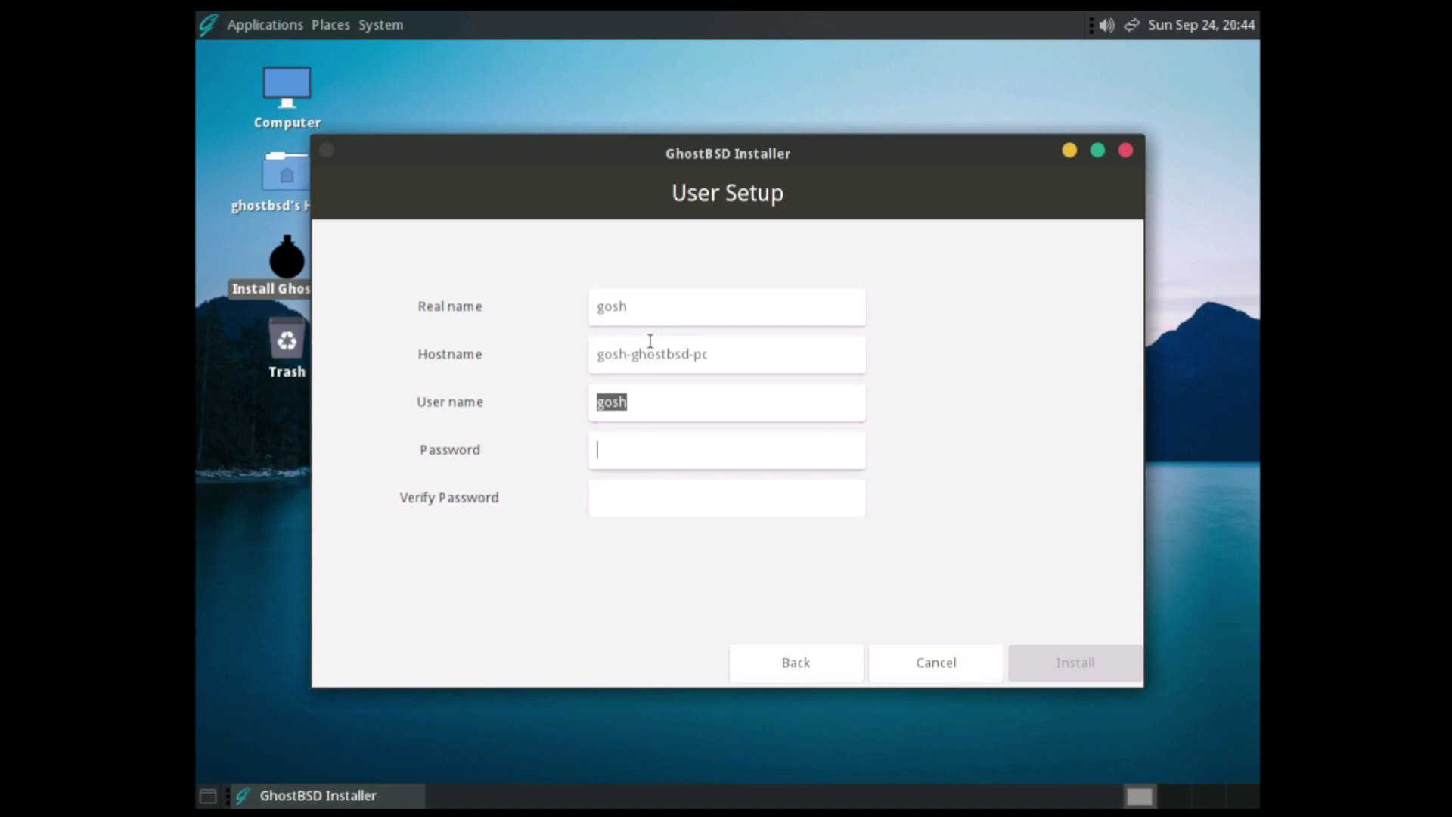
pyautogui.press('Tab')
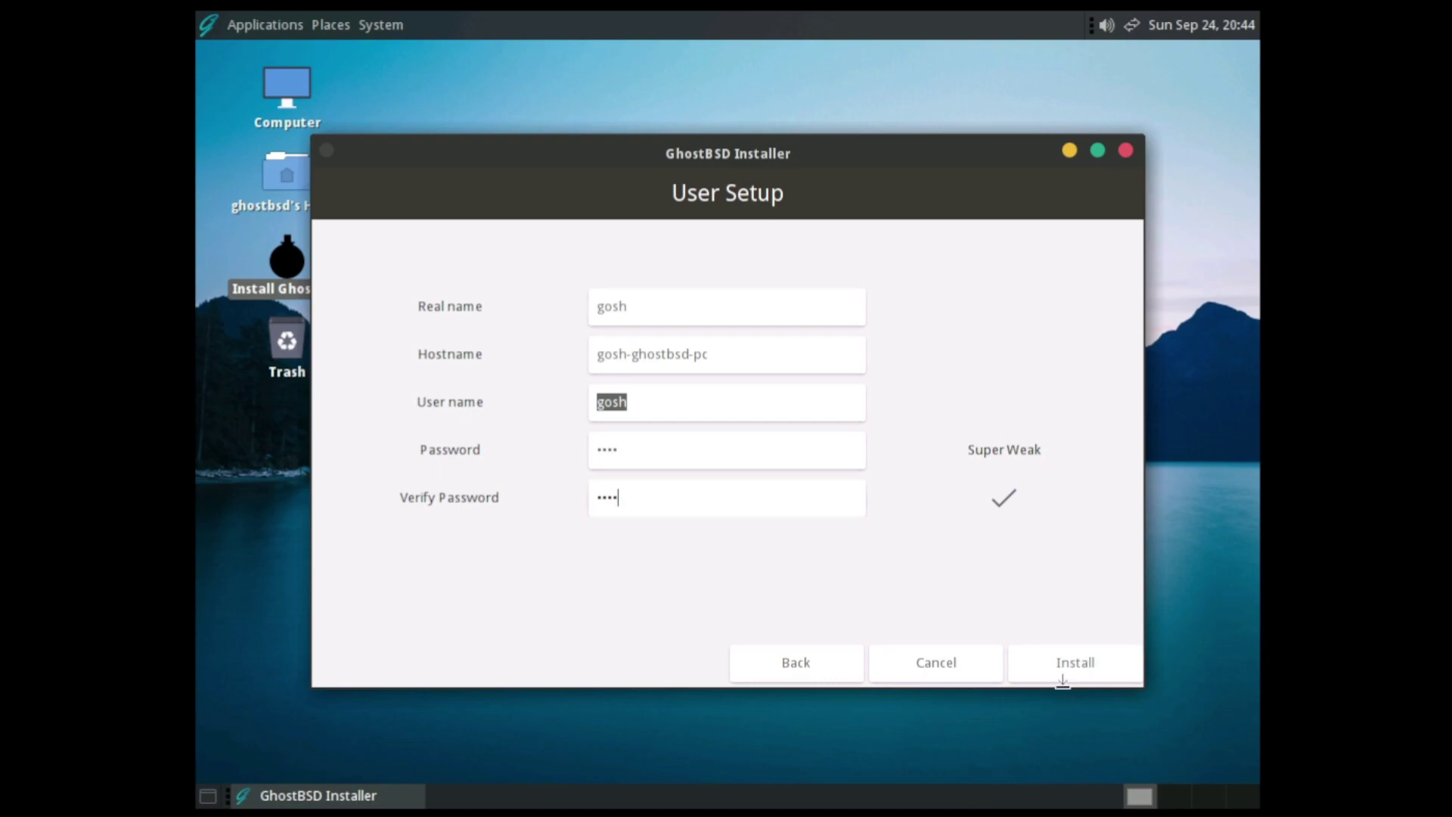
# Step: Install GhostBSD to disk, restart, and log in with the user's password
pyautogui.click(1082, 662)
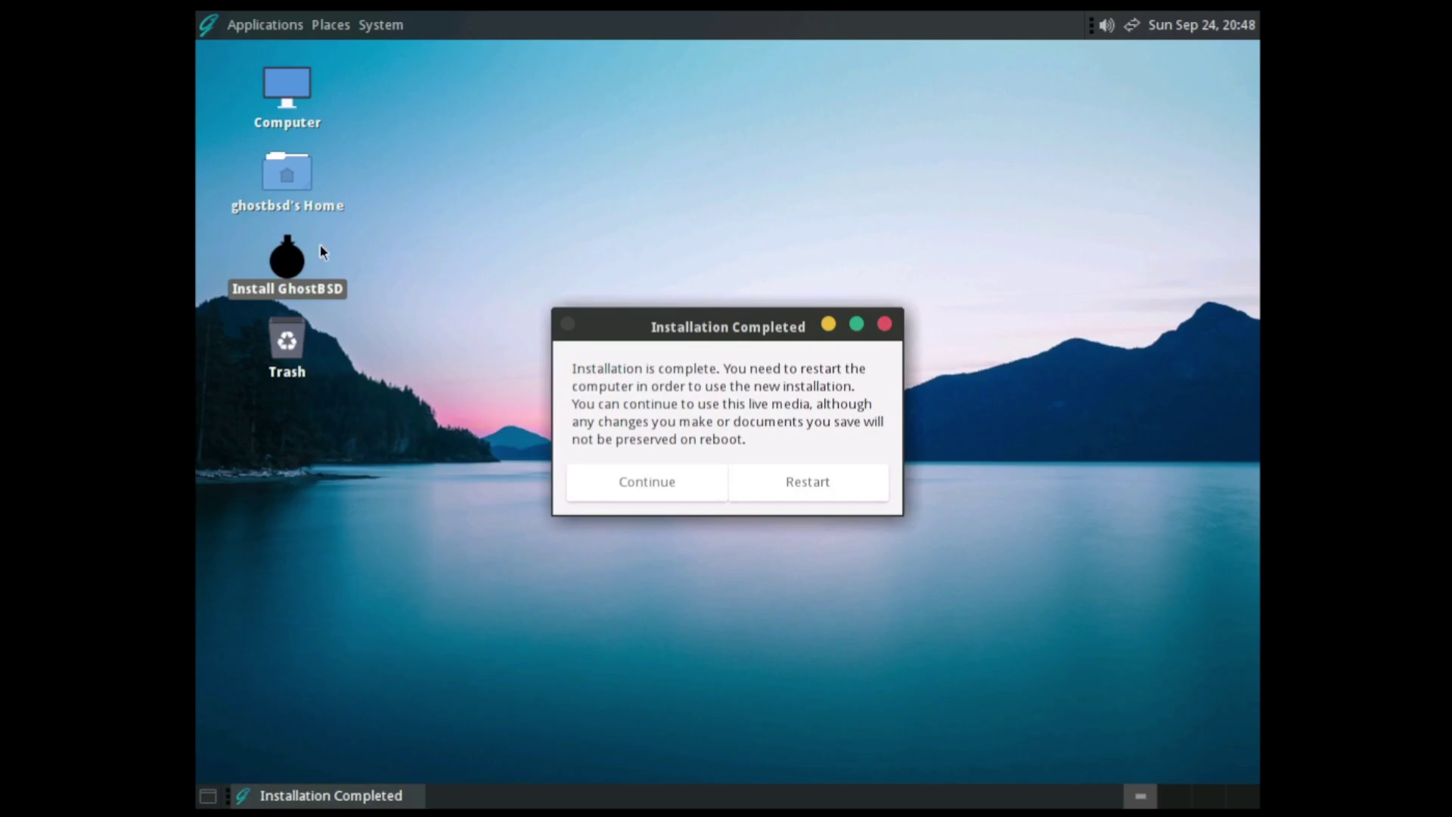
pyautogui.click(795, 478)
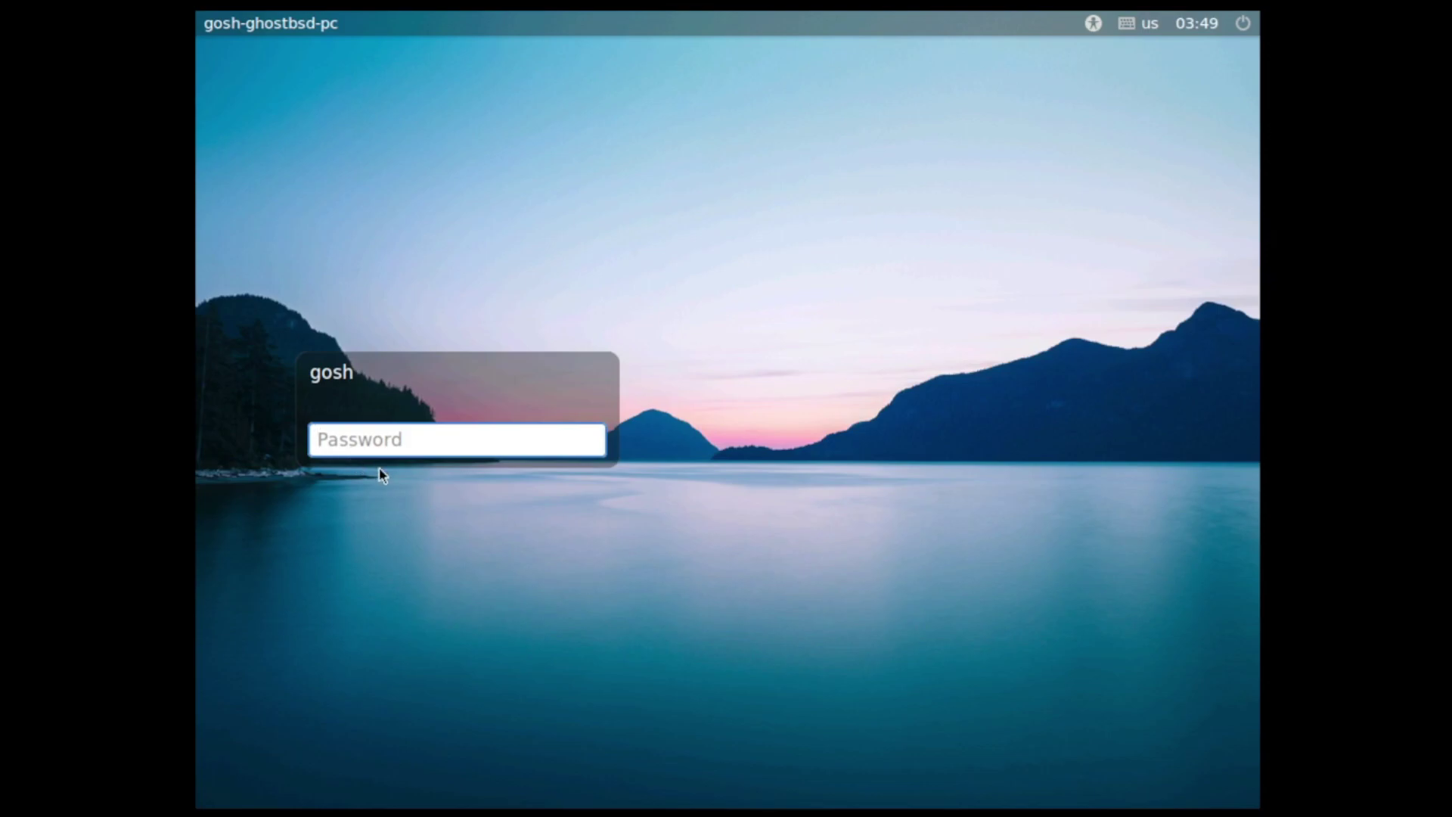
pyautogui.write('aaa')
pyautogui.press('Return')
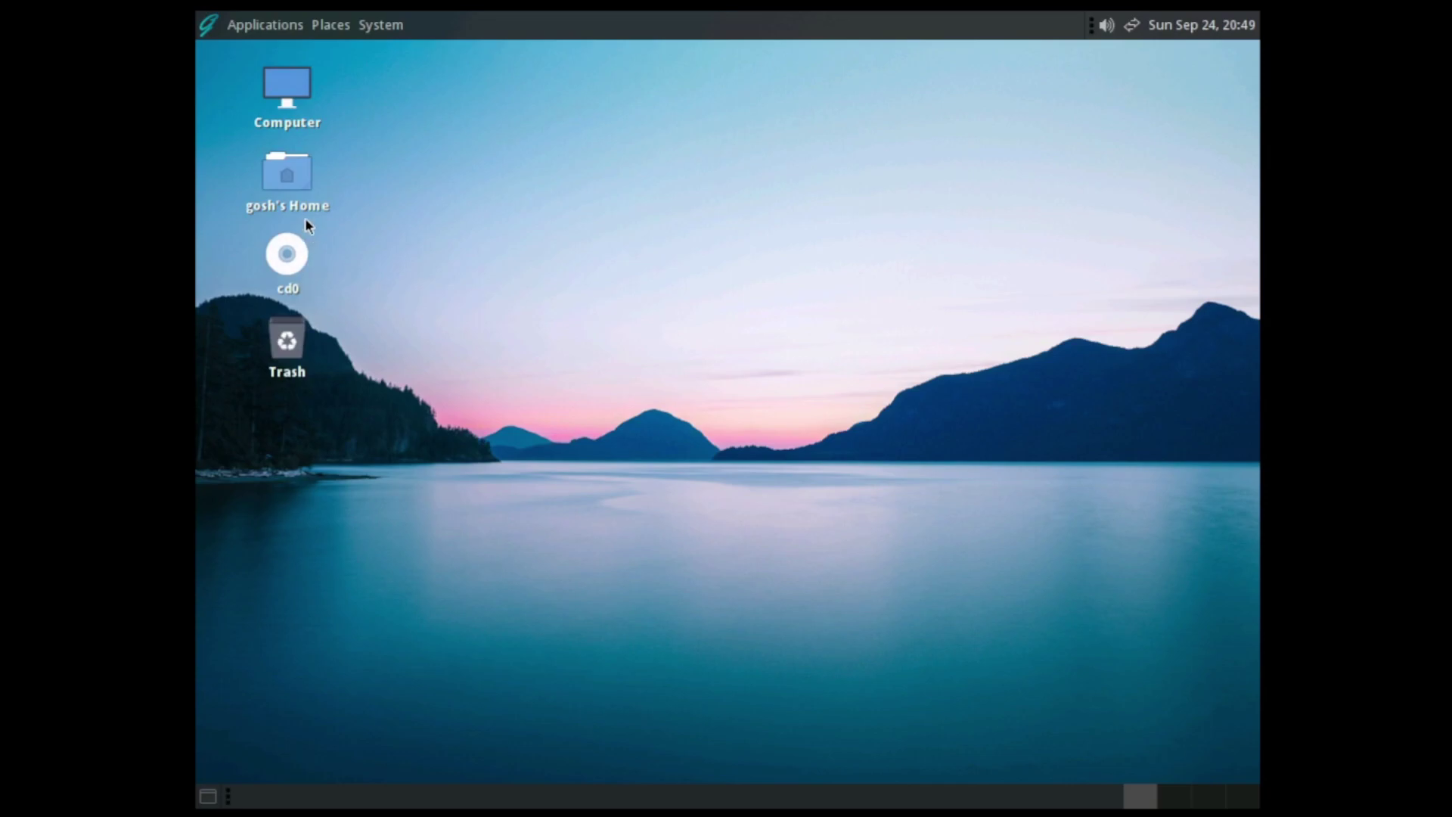
# Step: Launch the Pluma text editor and close it again
pyautogui.click(381, 26)
pyautogui.moveTo(286, 31)
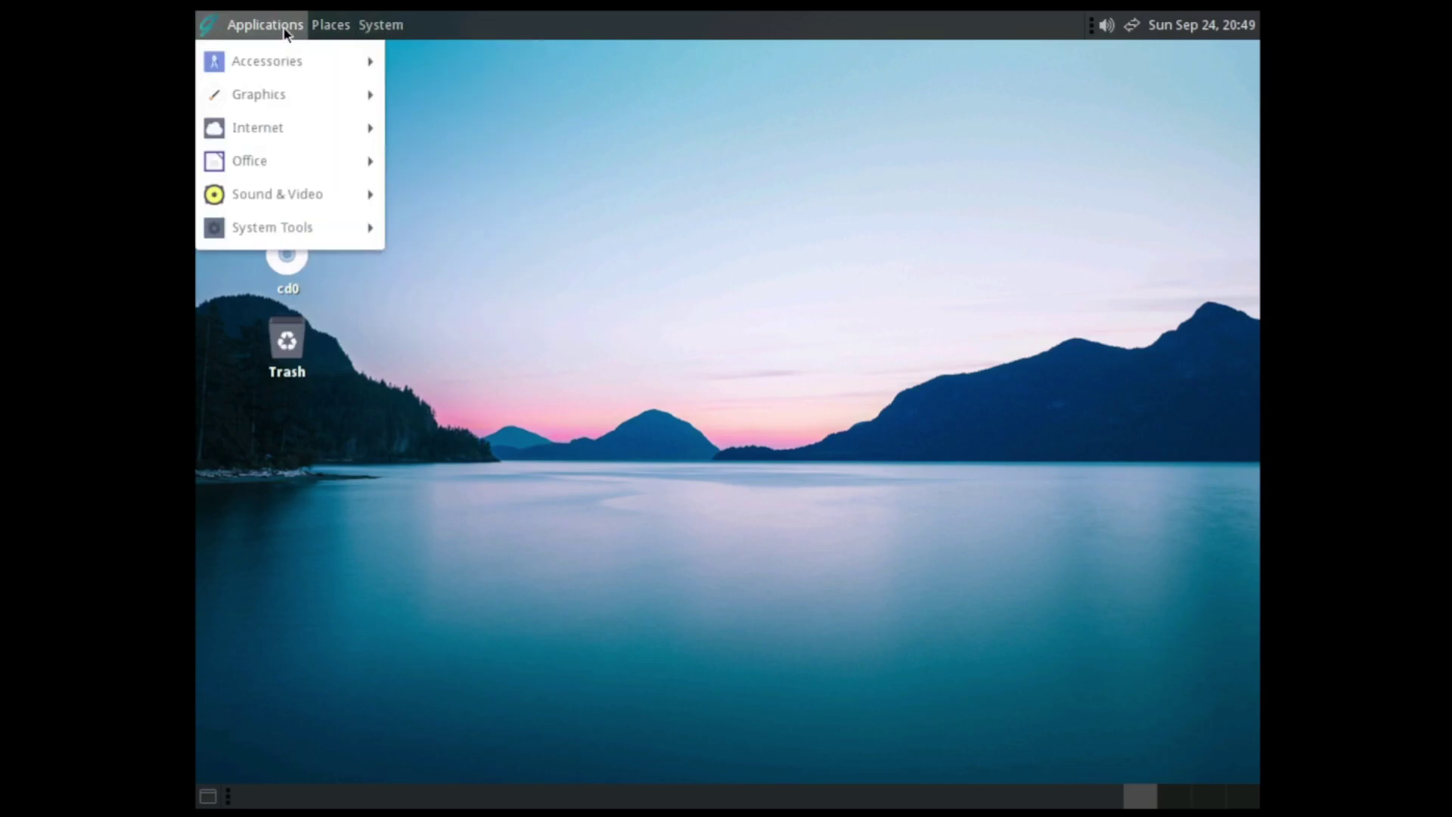
pyautogui.moveTo(265, 74)
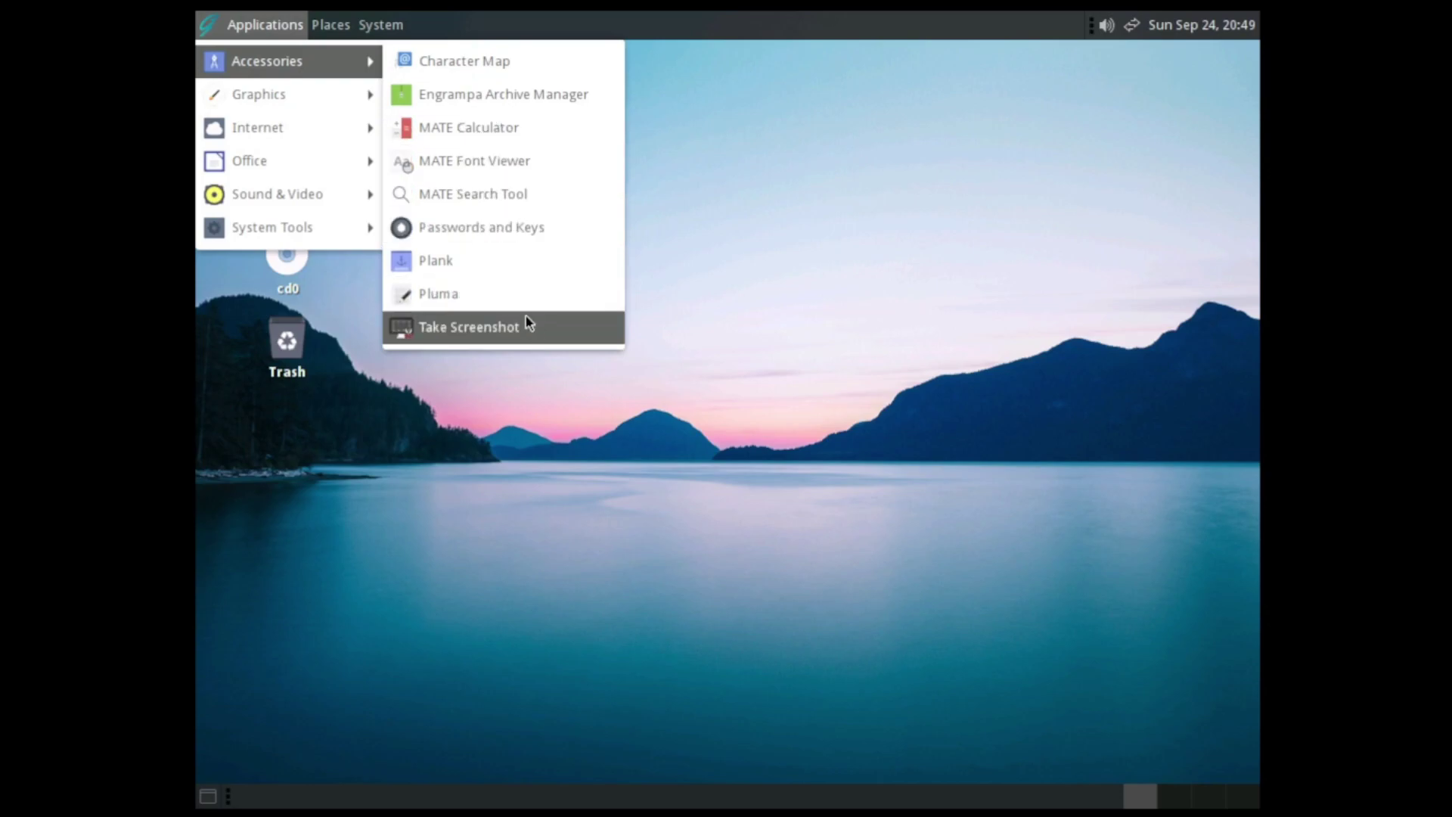
pyautogui.click(460, 294)
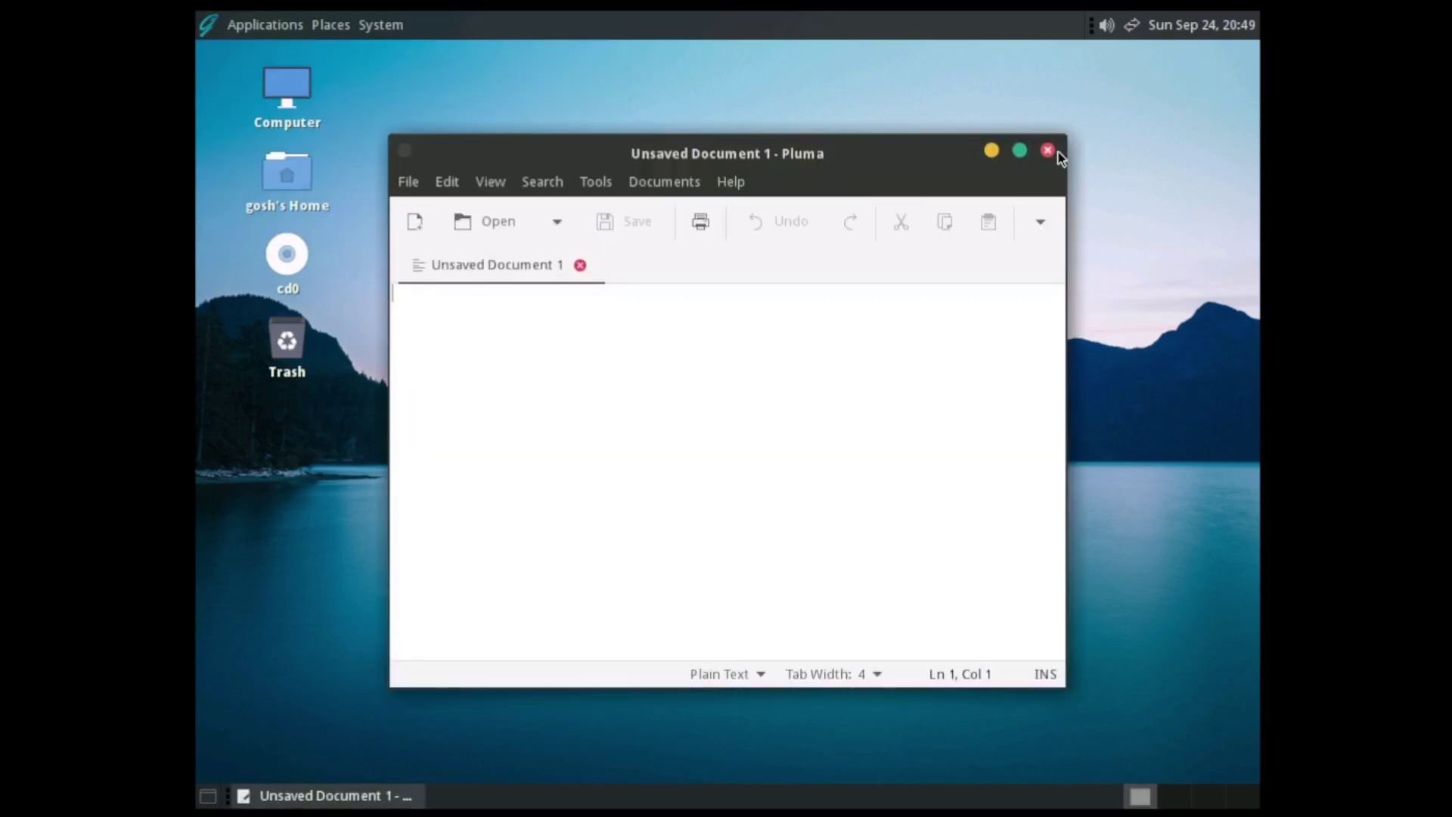
pyautogui.click(1049, 149)
# Step: Launch VLC media player, accept its network access policy, then quit it via Media > Quit
pyautogui.click(244, 23)
pyautogui.moveTo(275, 94)
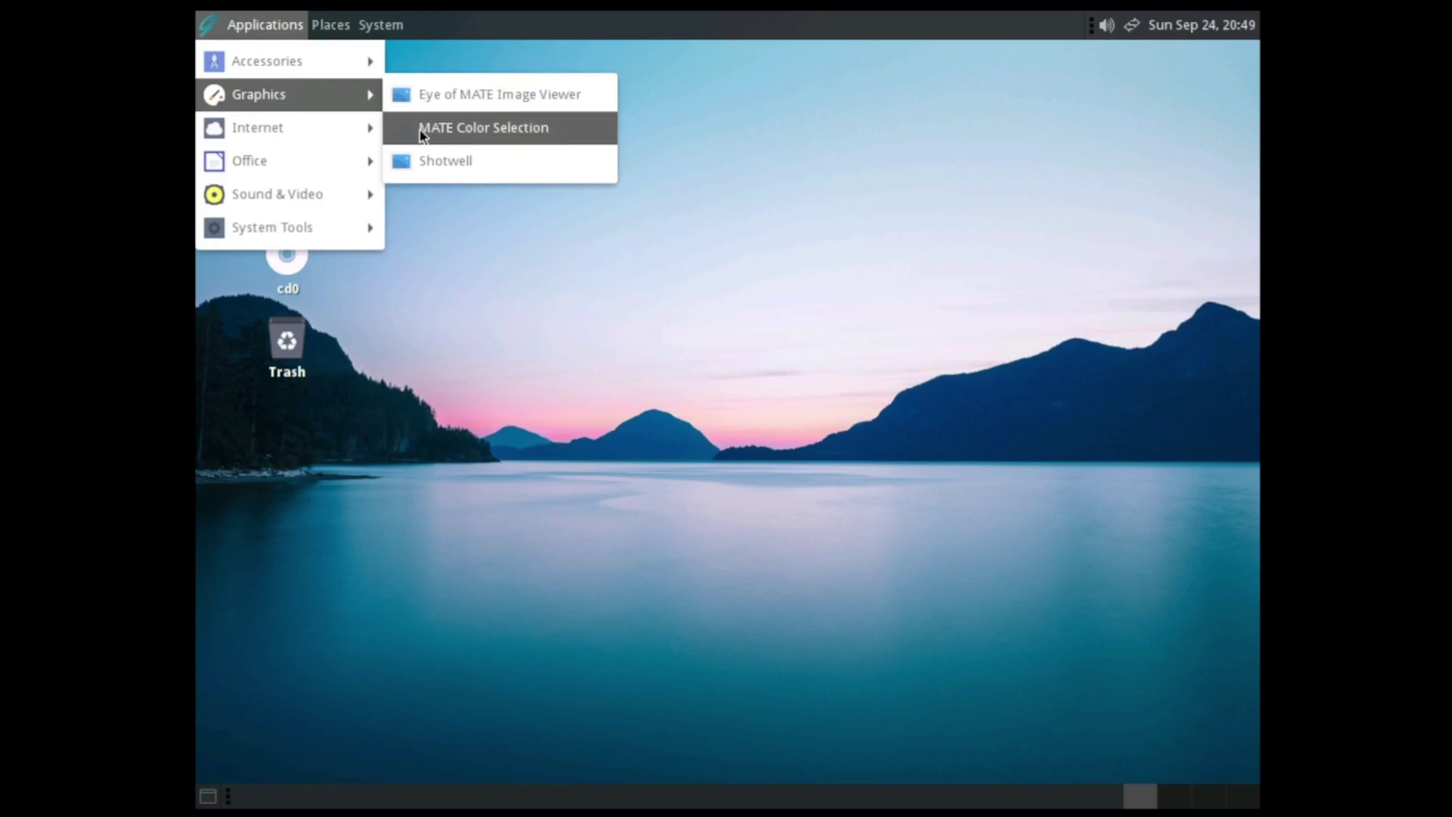
pyautogui.moveTo(257, 157)
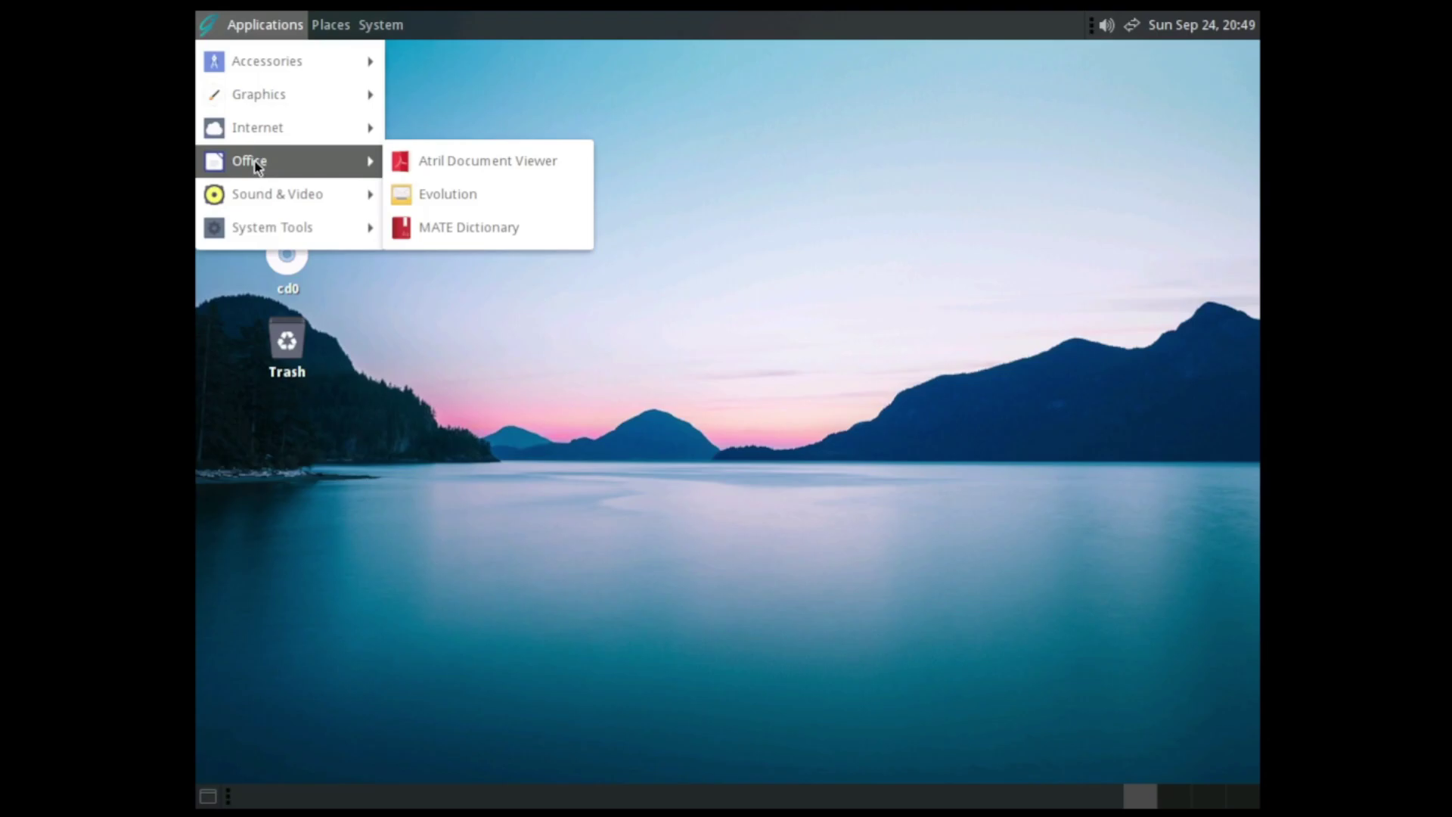
pyautogui.moveTo(234, 195)
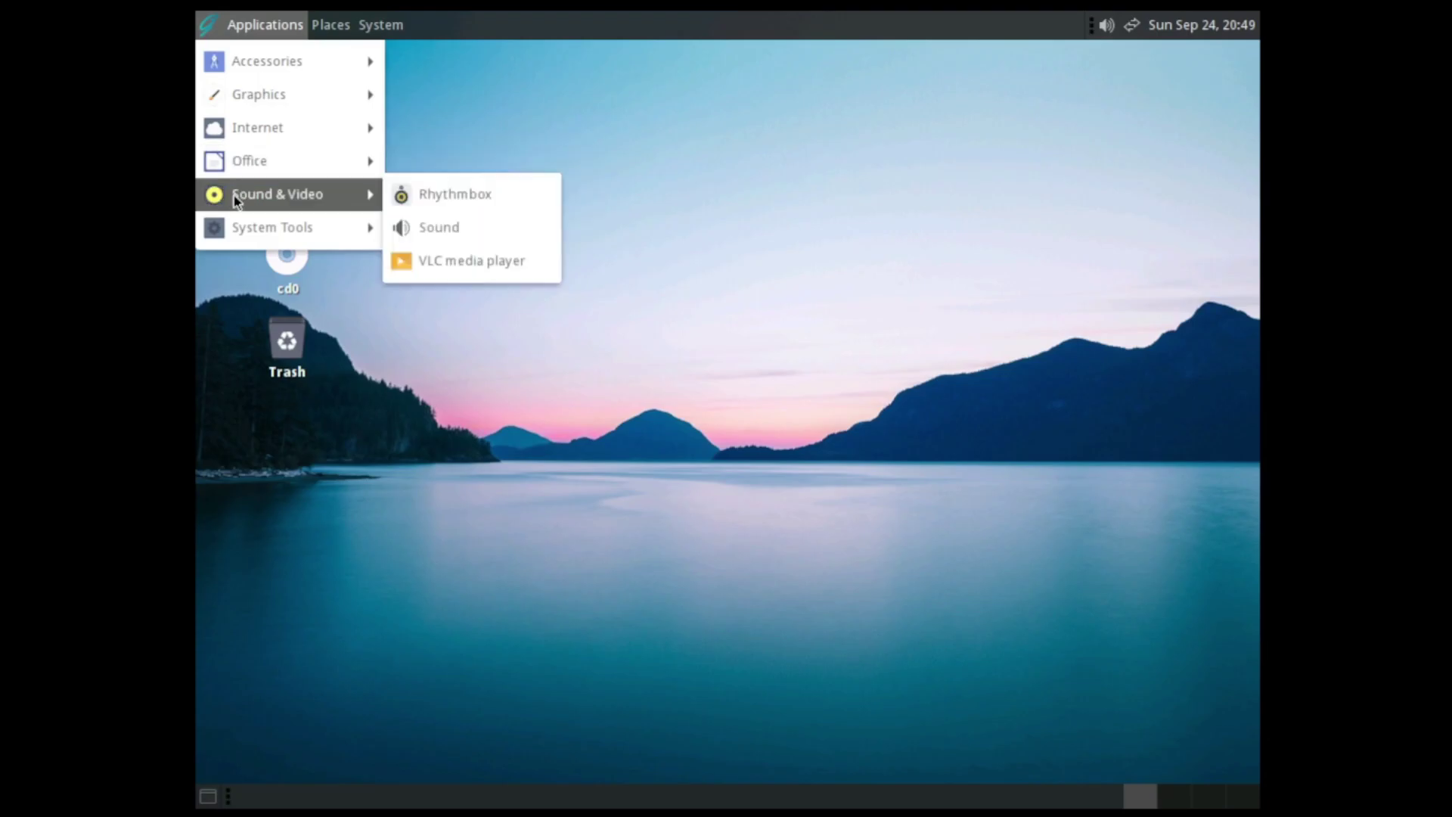
pyautogui.click(479, 273)
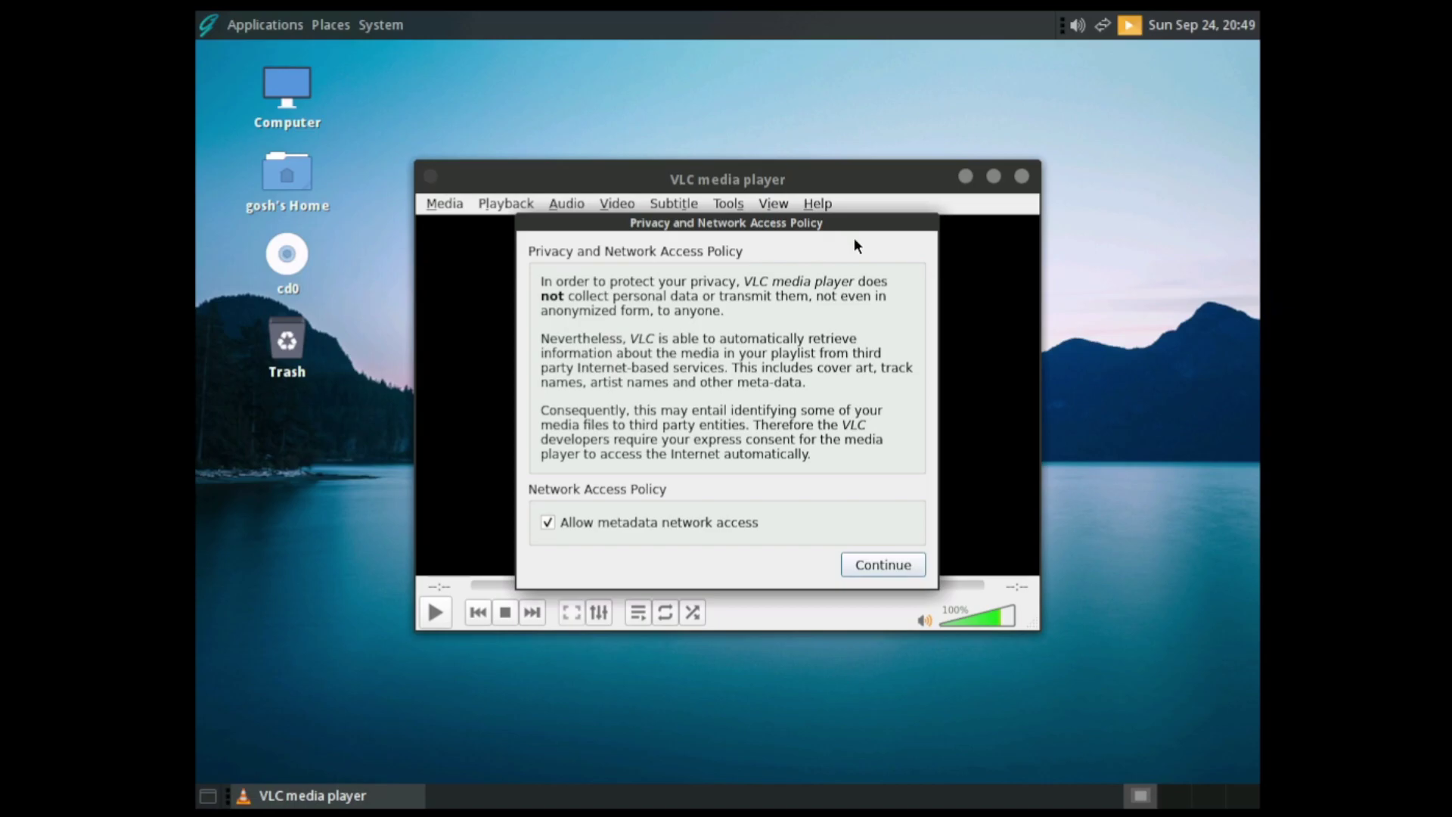
pyautogui.click(842, 559)
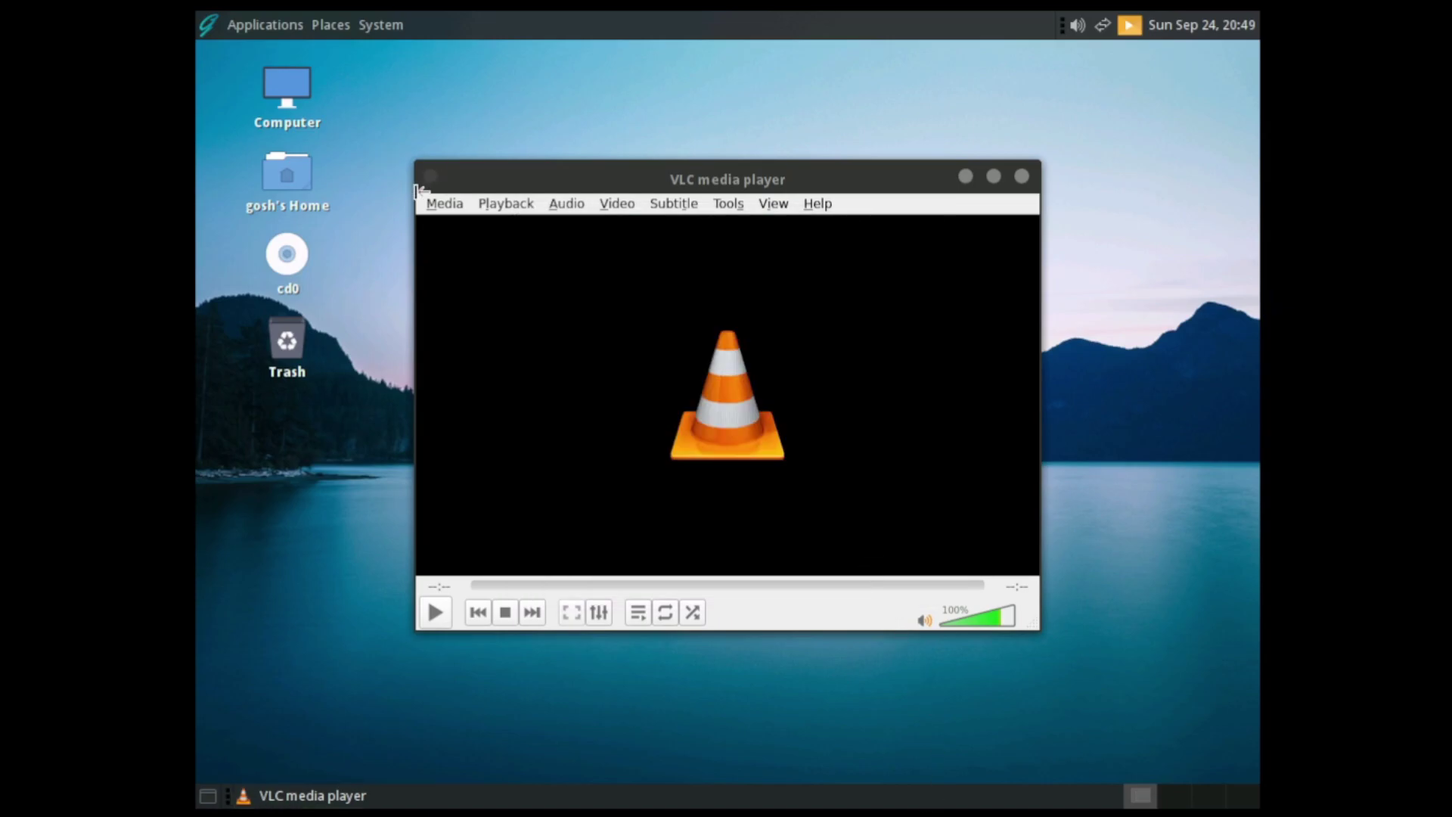
pyautogui.click(444, 203)
pyautogui.click(505, 521)
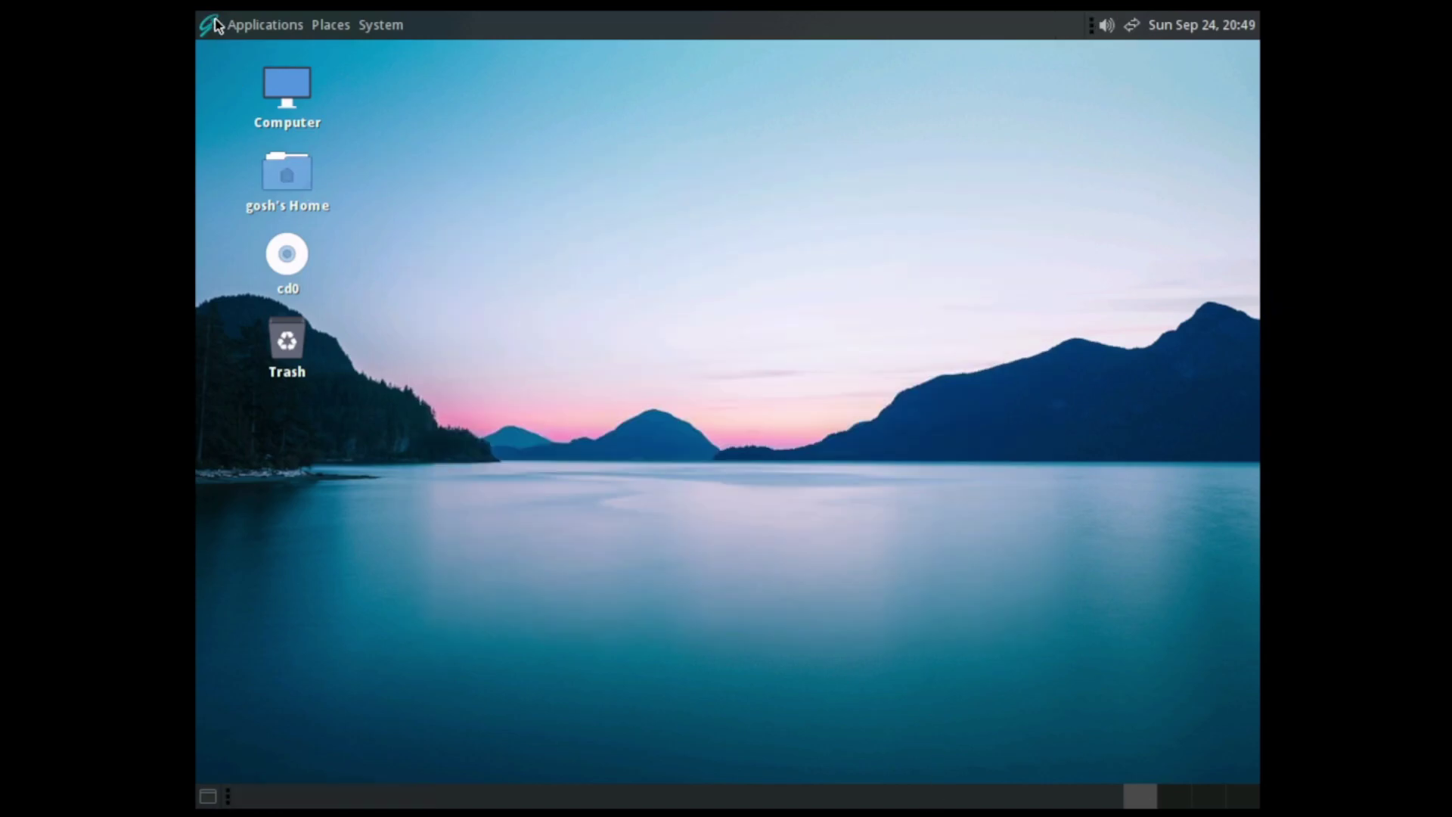
pyautogui.click(264, 25)
# Step: Open Caja on the home folder and look through its File and View menus
pyautogui.moveTo(309, 236)
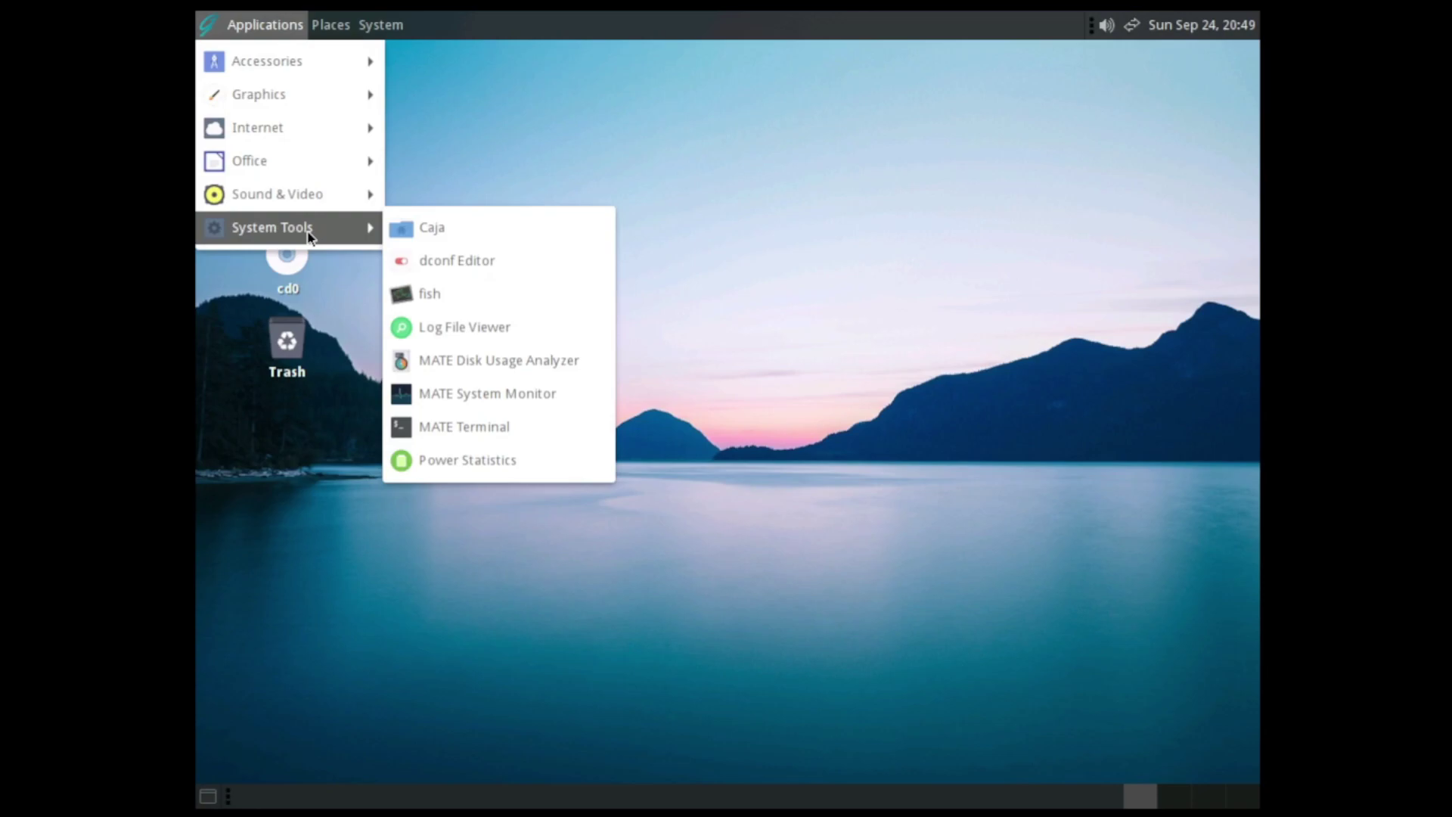
pyautogui.click(519, 232)
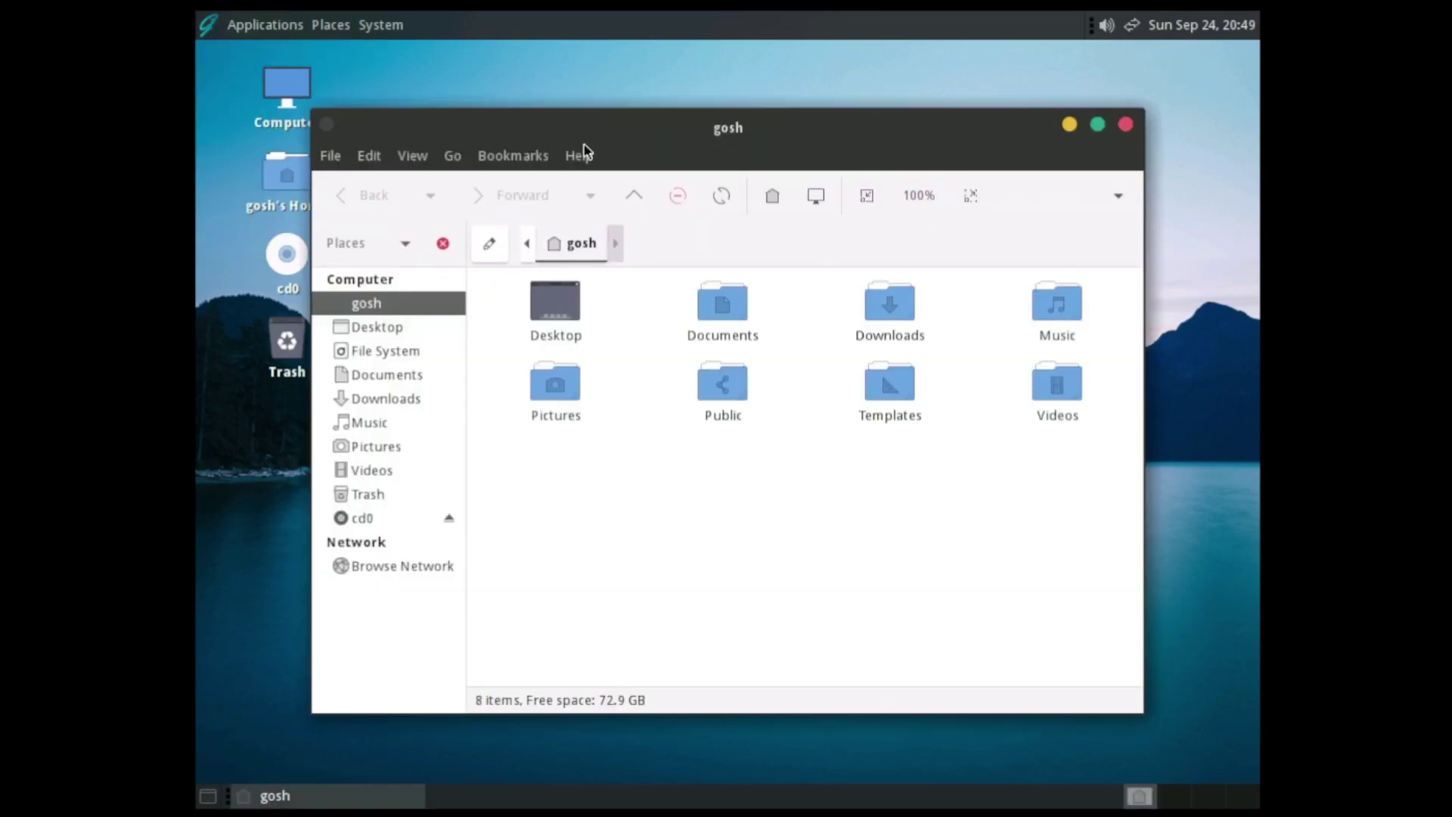
pyautogui.click(313, 157)
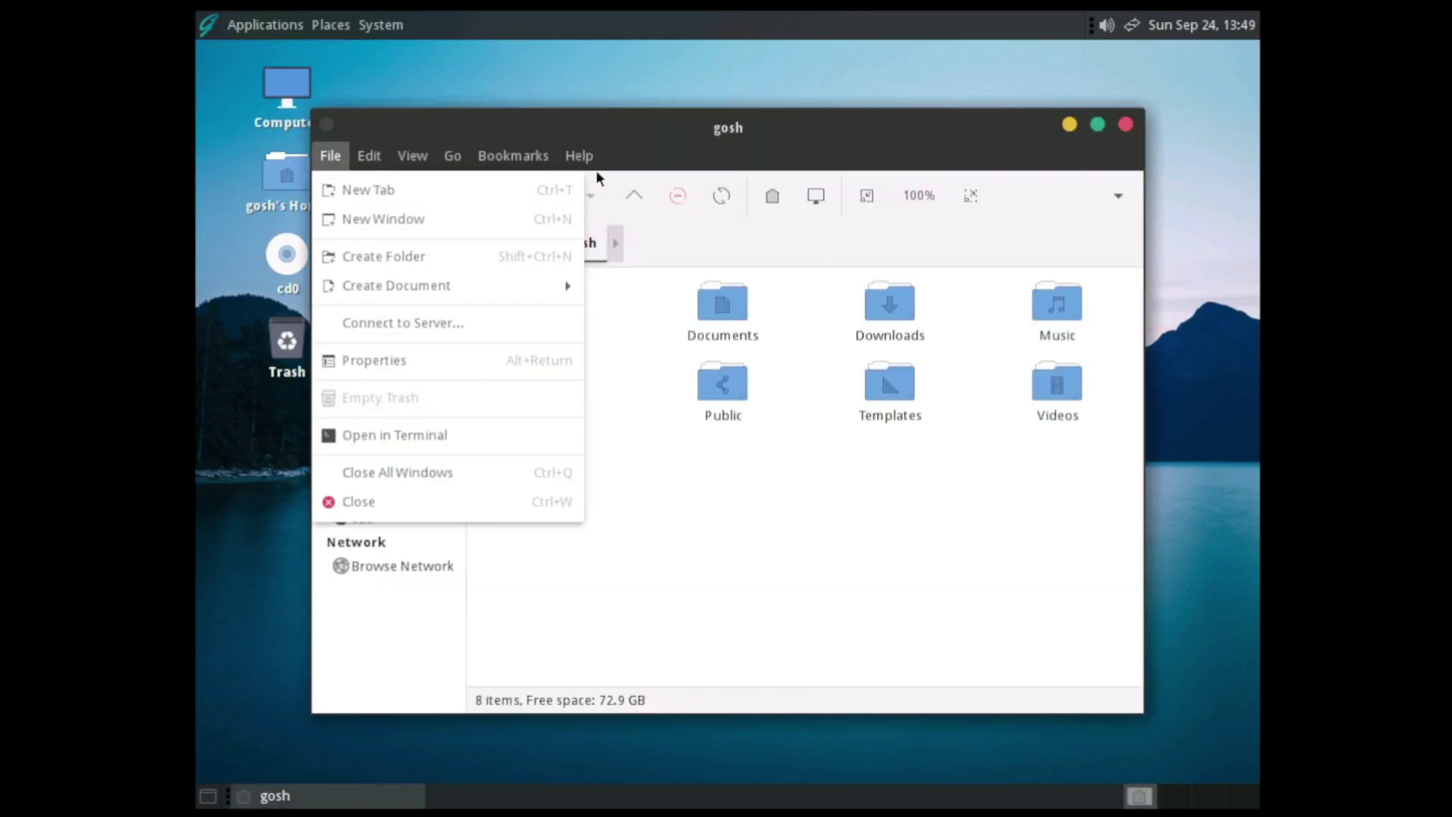
pyautogui.click(596, 170)
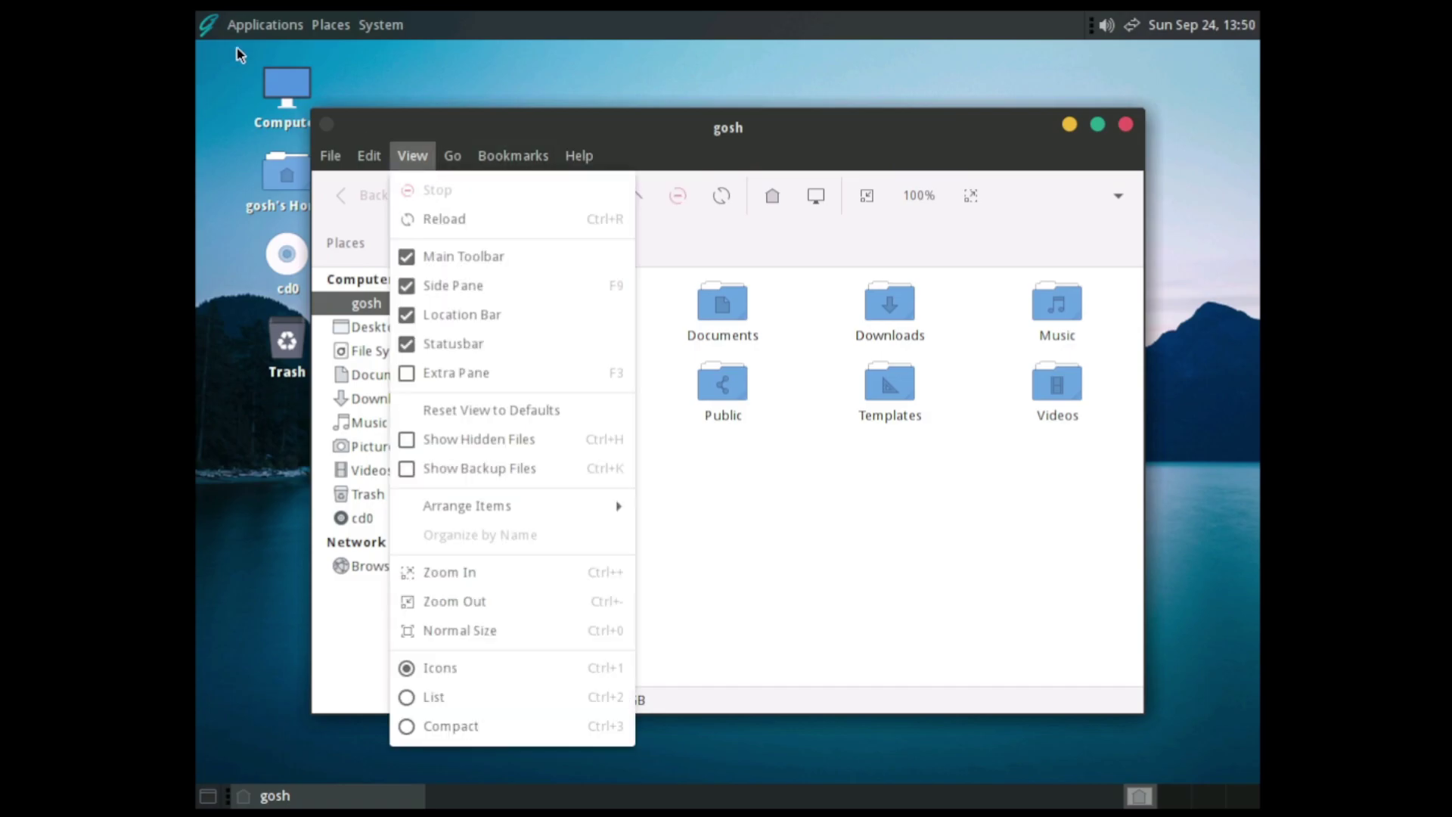
# Step: Launch MATE System Monitor from Applications > System Tools
pyautogui.click(259, 30)
pyautogui.click(261, 25)
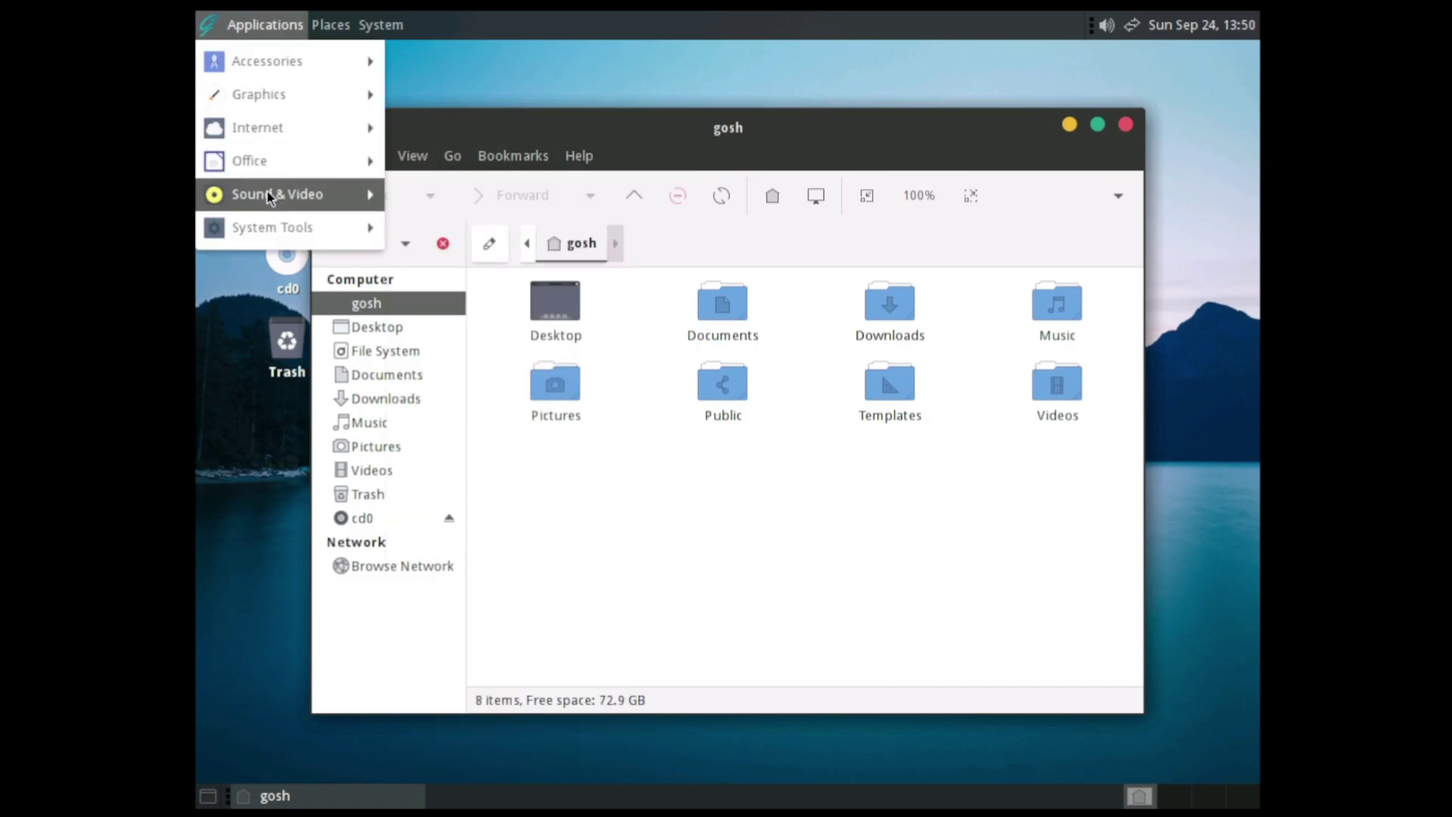
pyautogui.moveTo(272, 227)
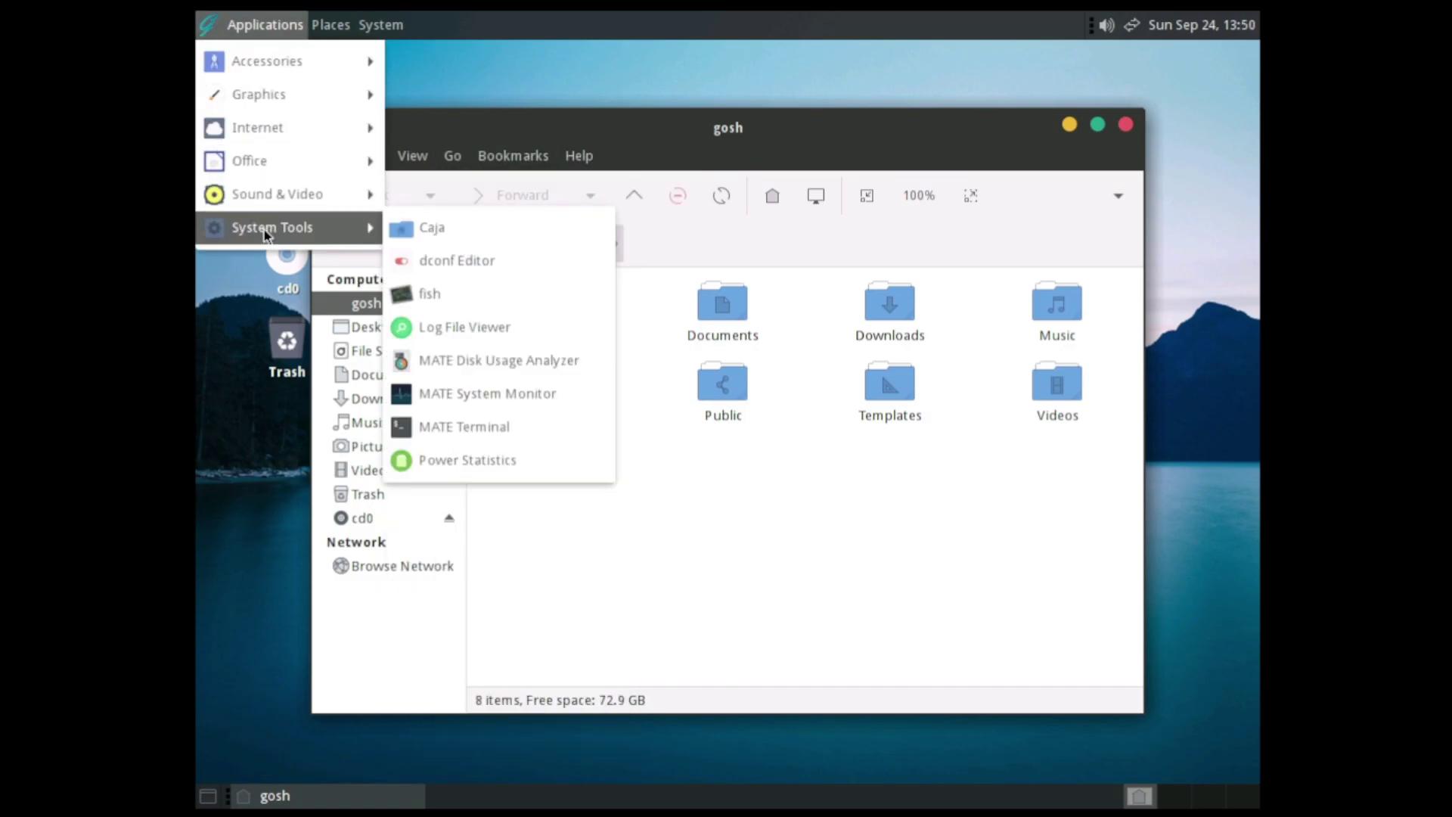
pyautogui.click(528, 392)
# Step: Close Caja and view System Monitor's File Systems, Processes and System tabs
pyautogui.click(1125, 124)
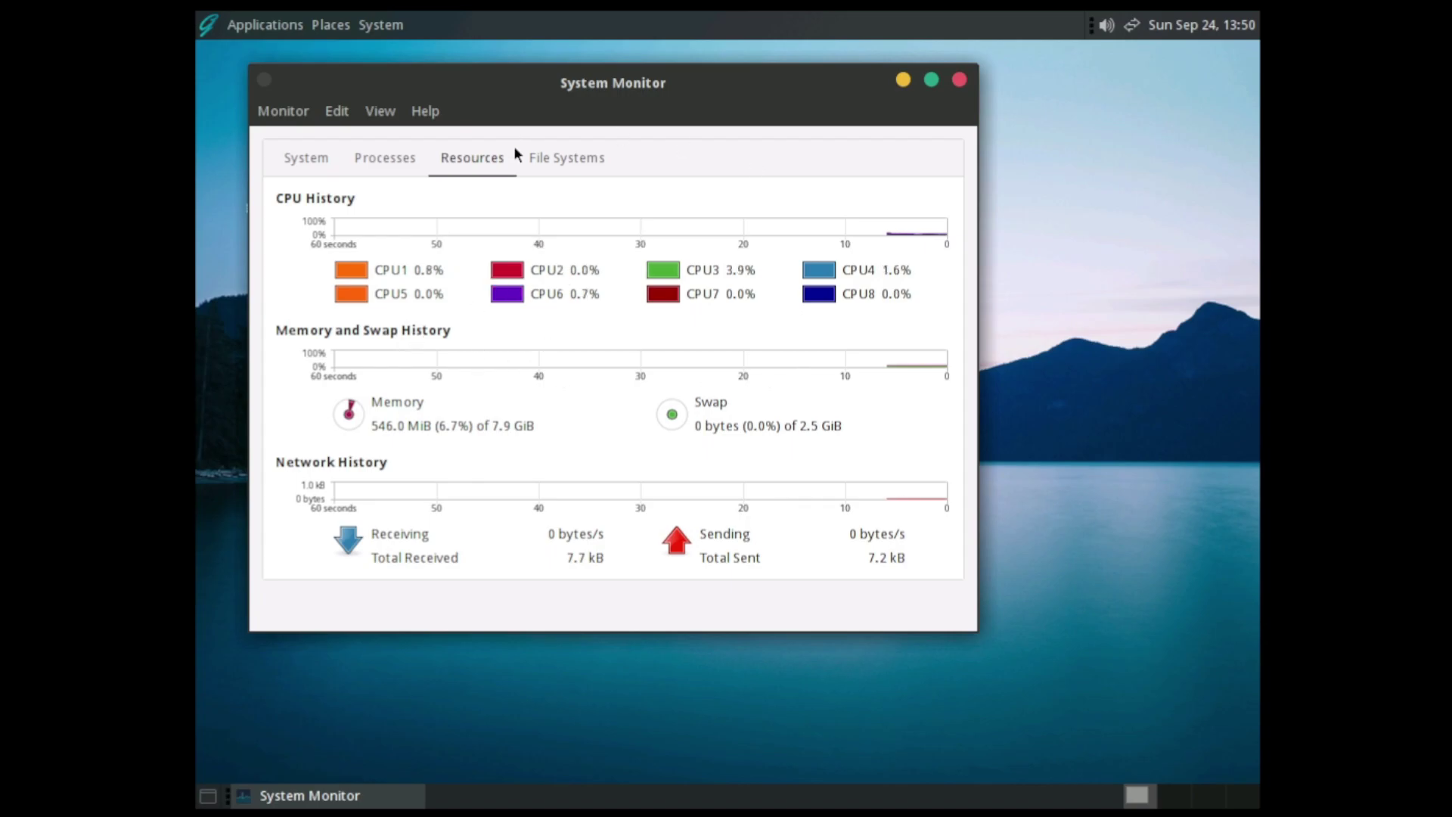
pyautogui.click(586, 157)
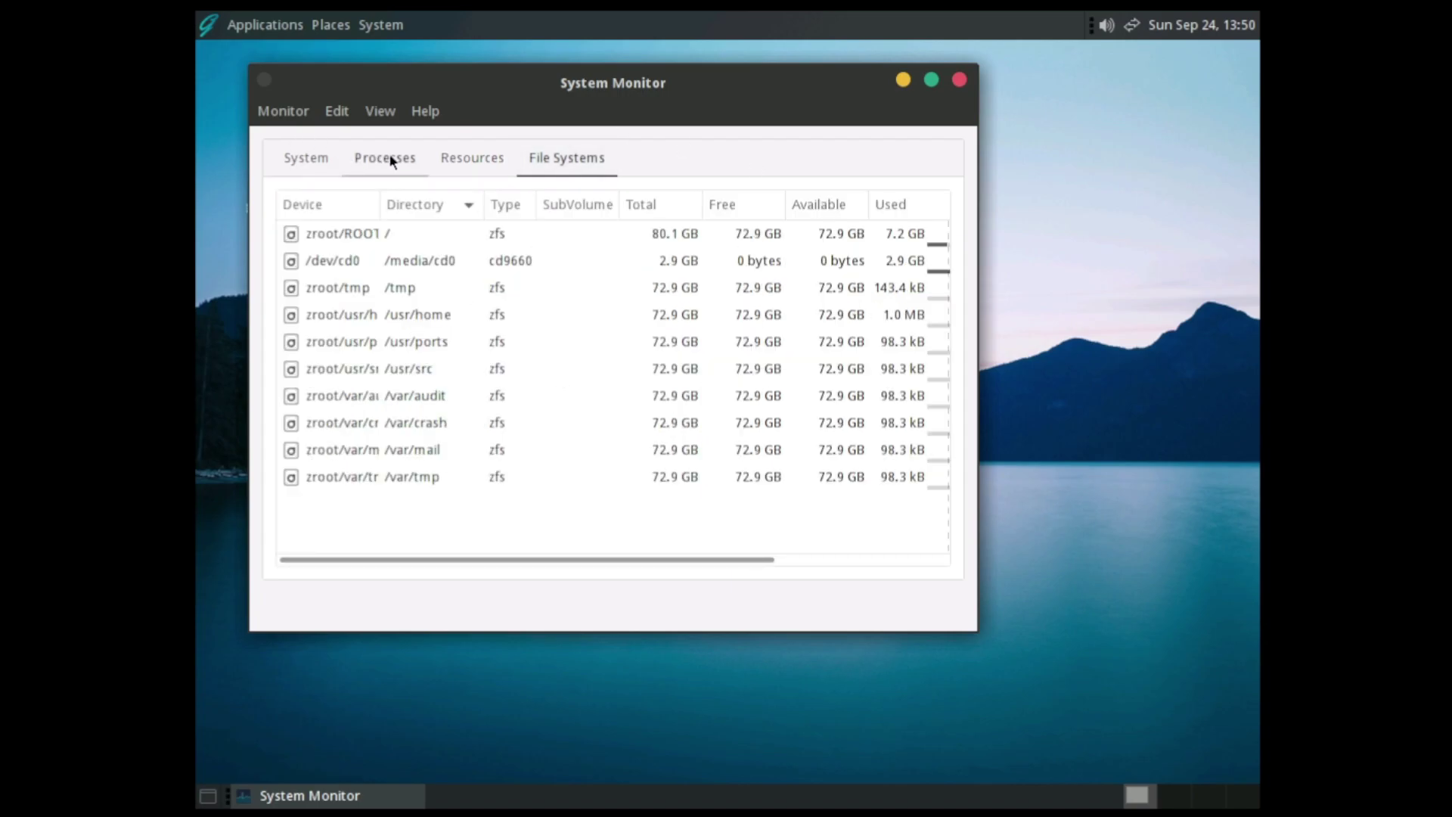
pyautogui.click(391, 159)
pyautogui.click(288, 153)
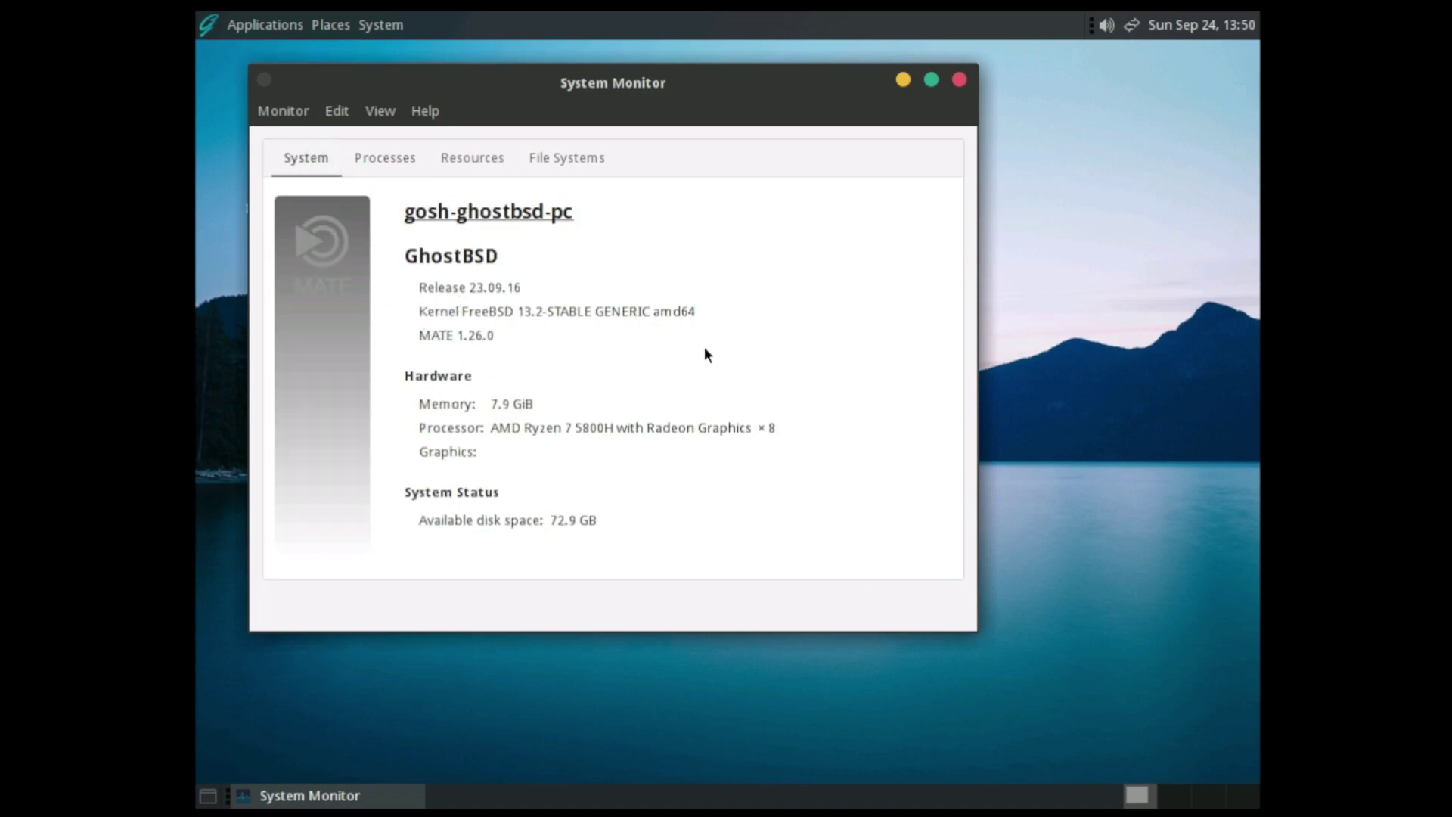
# Step: Highlight the GhostBSD 23.09.16 release and FreeBSD 13.2 kernel lines, nudging the window right
pyautogui.moveTo(425, 287); pyautogui.dragTo(728, 320)
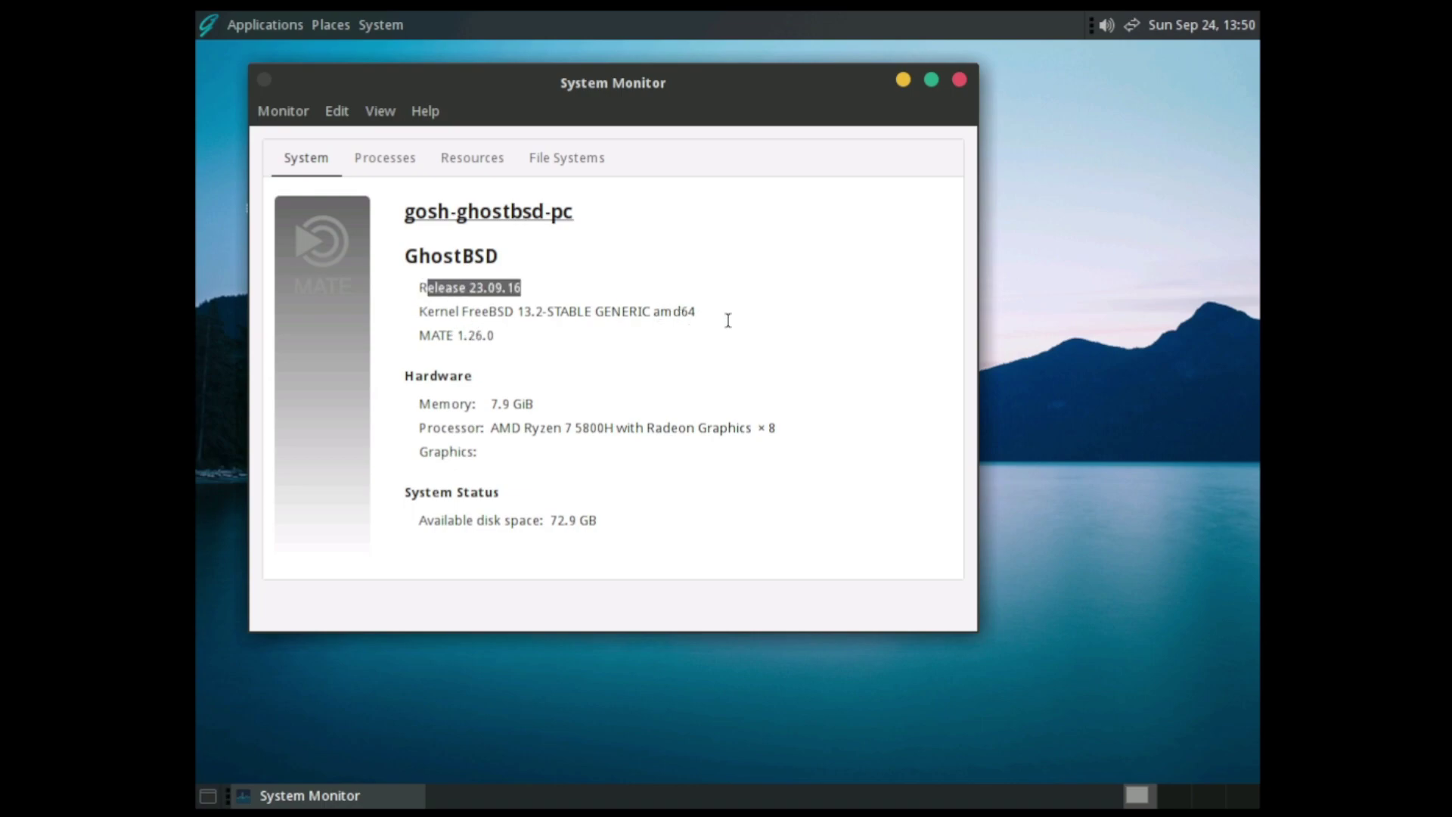
pyautogui.moveTo(583, 68); pyautogui.dragTo(650, 76)
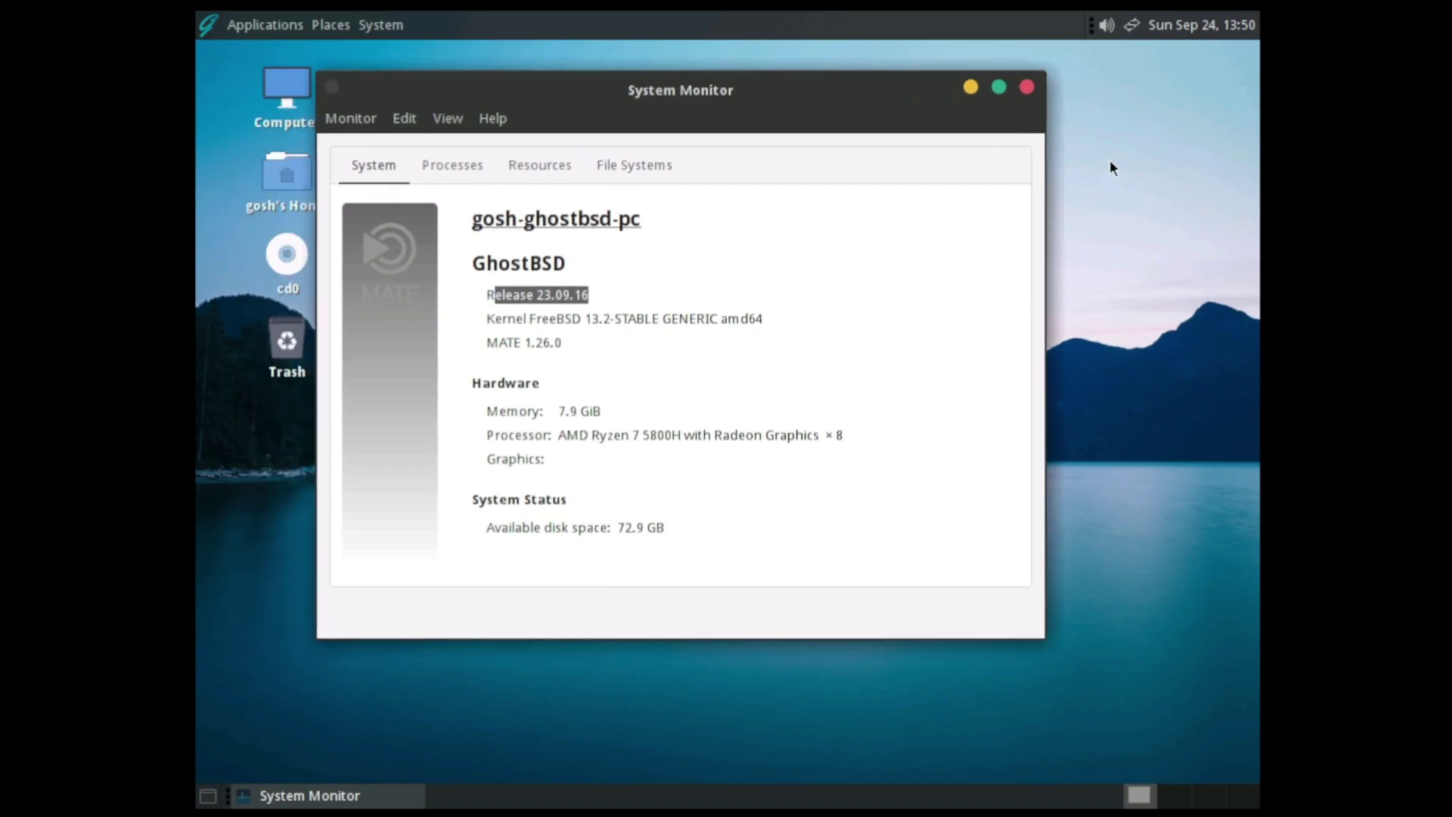
pyautogui.click(705, 298)
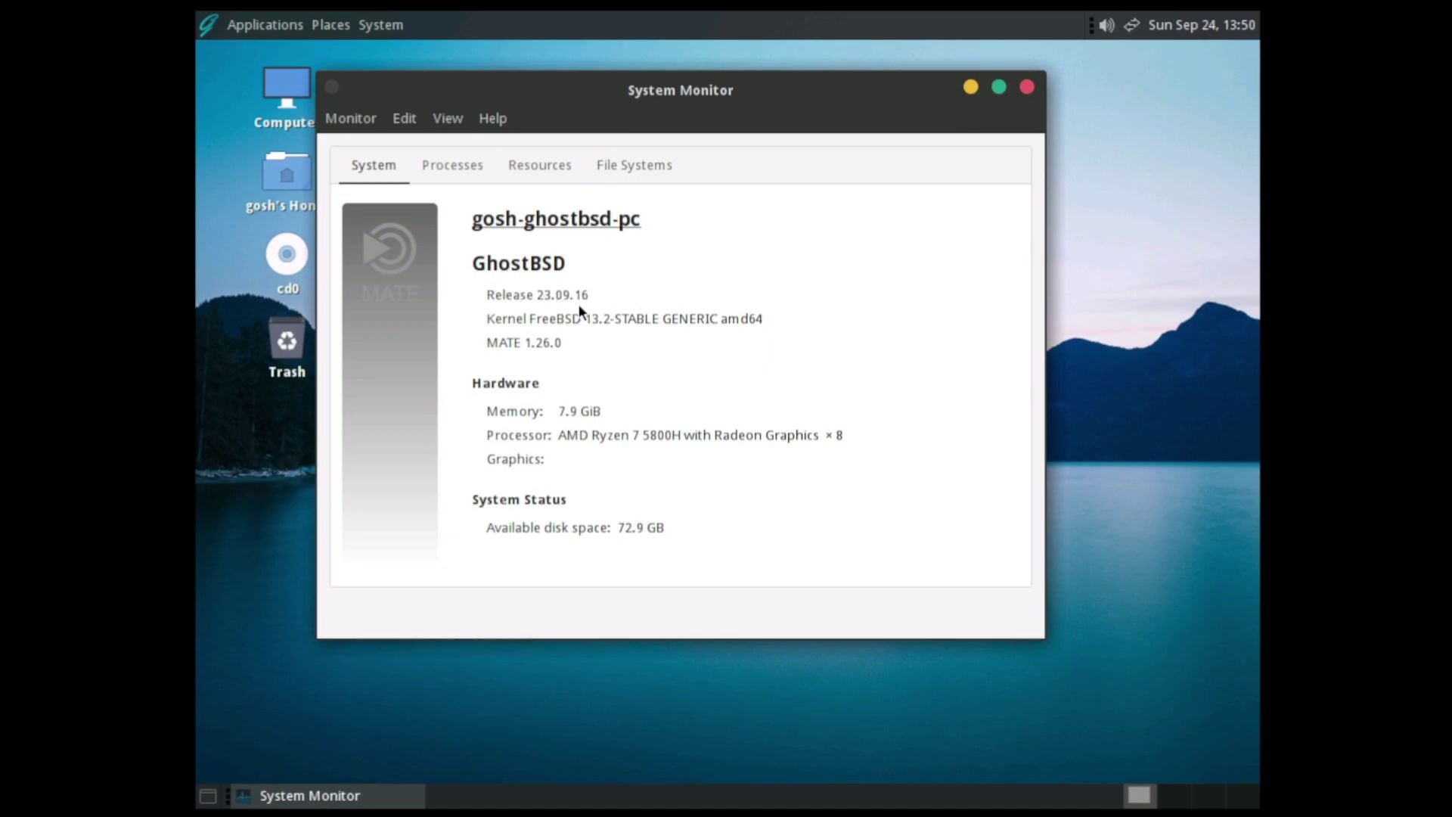
pyautogui.moveTo(644, 318); pyautogui.dragTo(1102, 198)
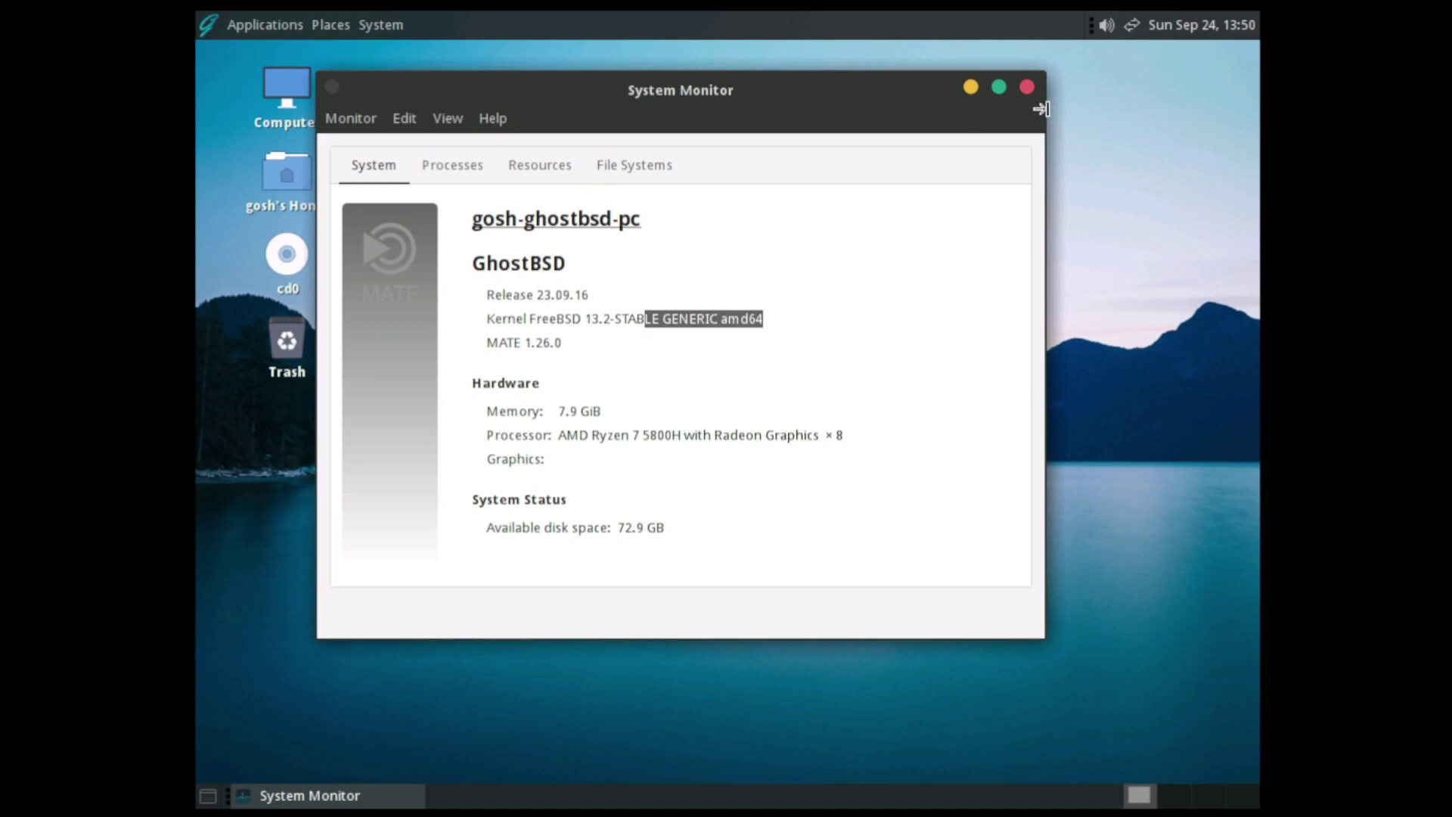
# Step: Close System Monitor, then open a fish MATE Terminal and close it with Alt+F4
pyautogui.click(1027, 88)
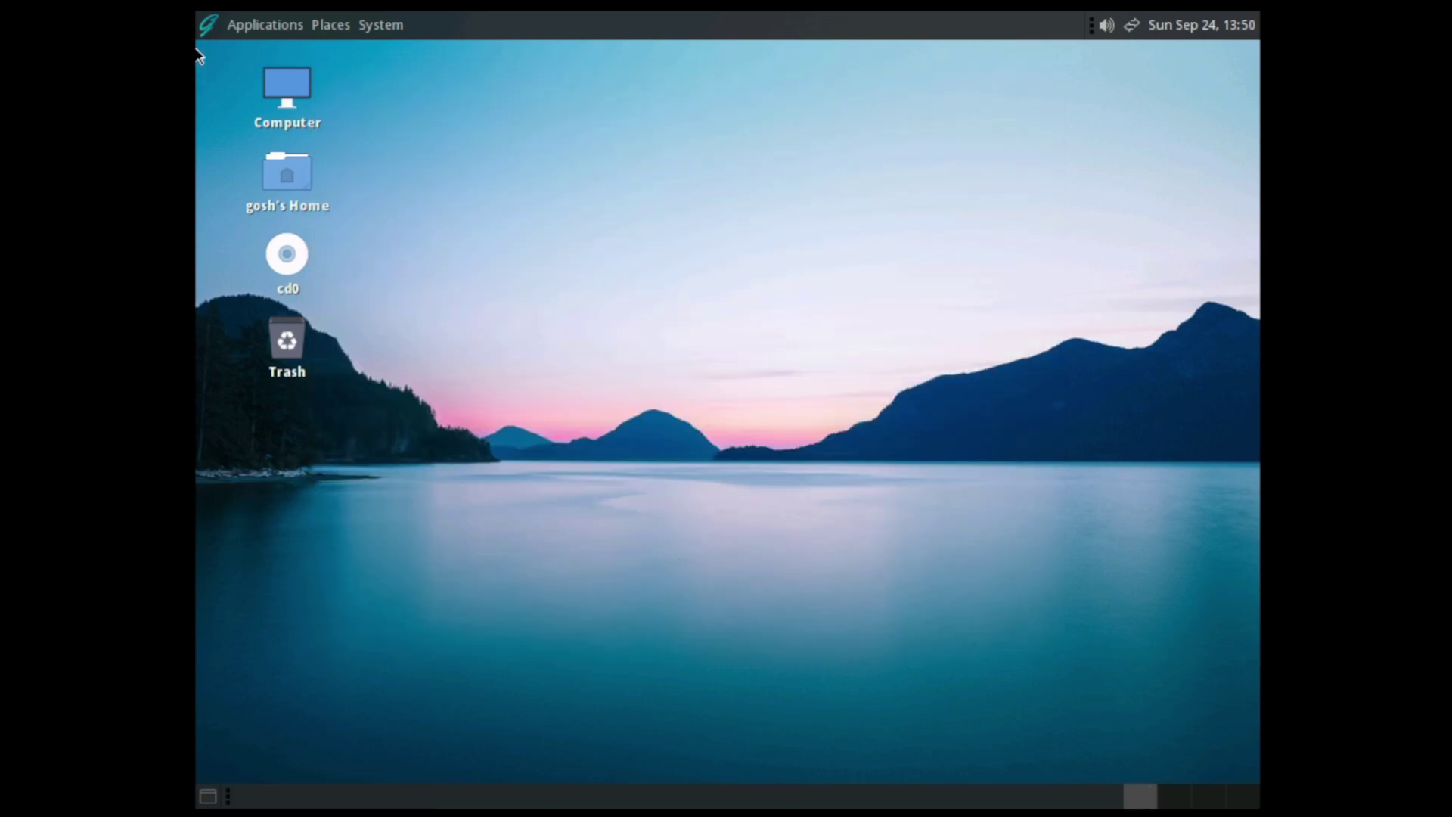
pyautogui.click(253, 29)
pyautogui.moveTo(302, 221)
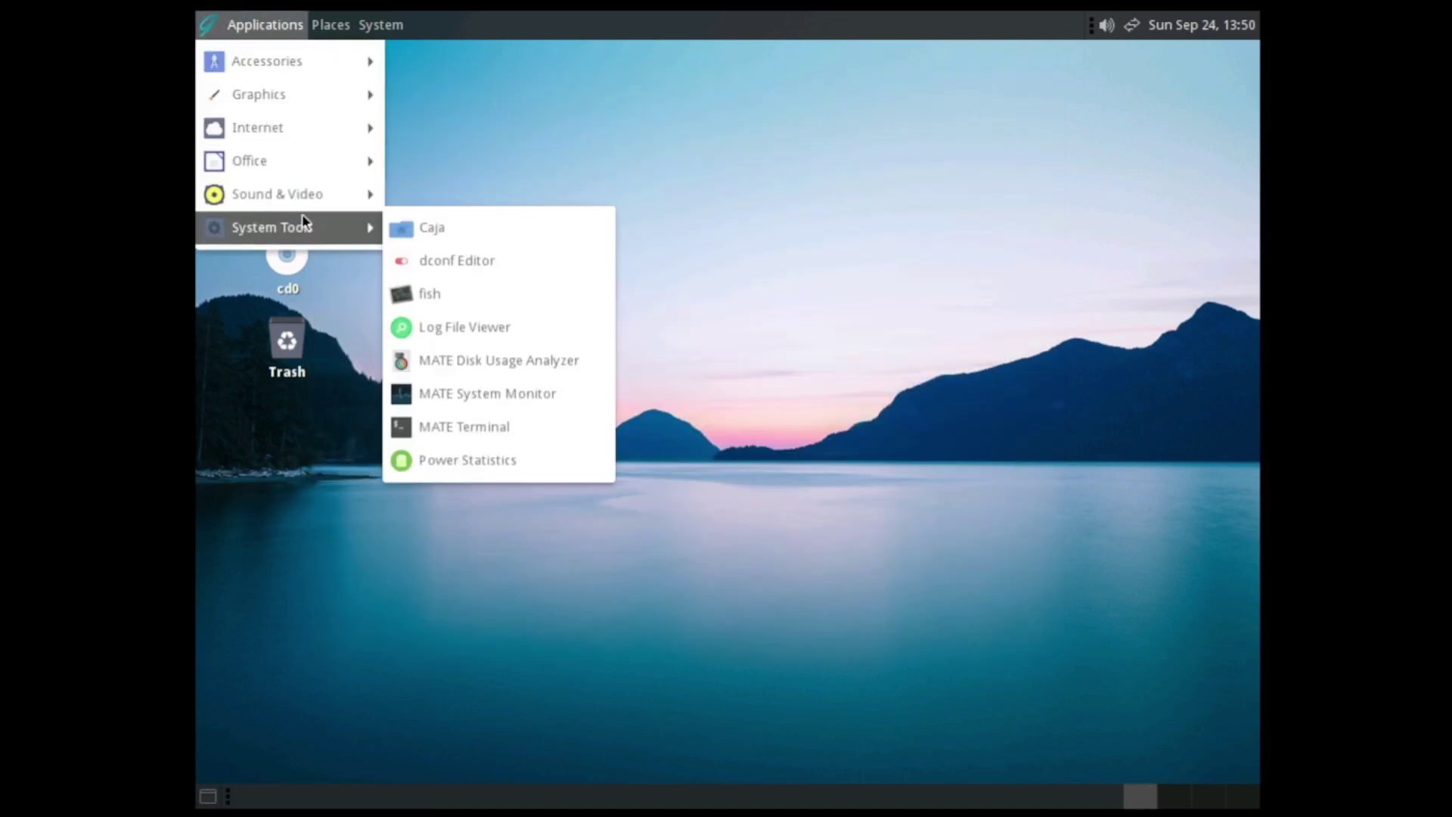
pyautogui.click(521, 425)
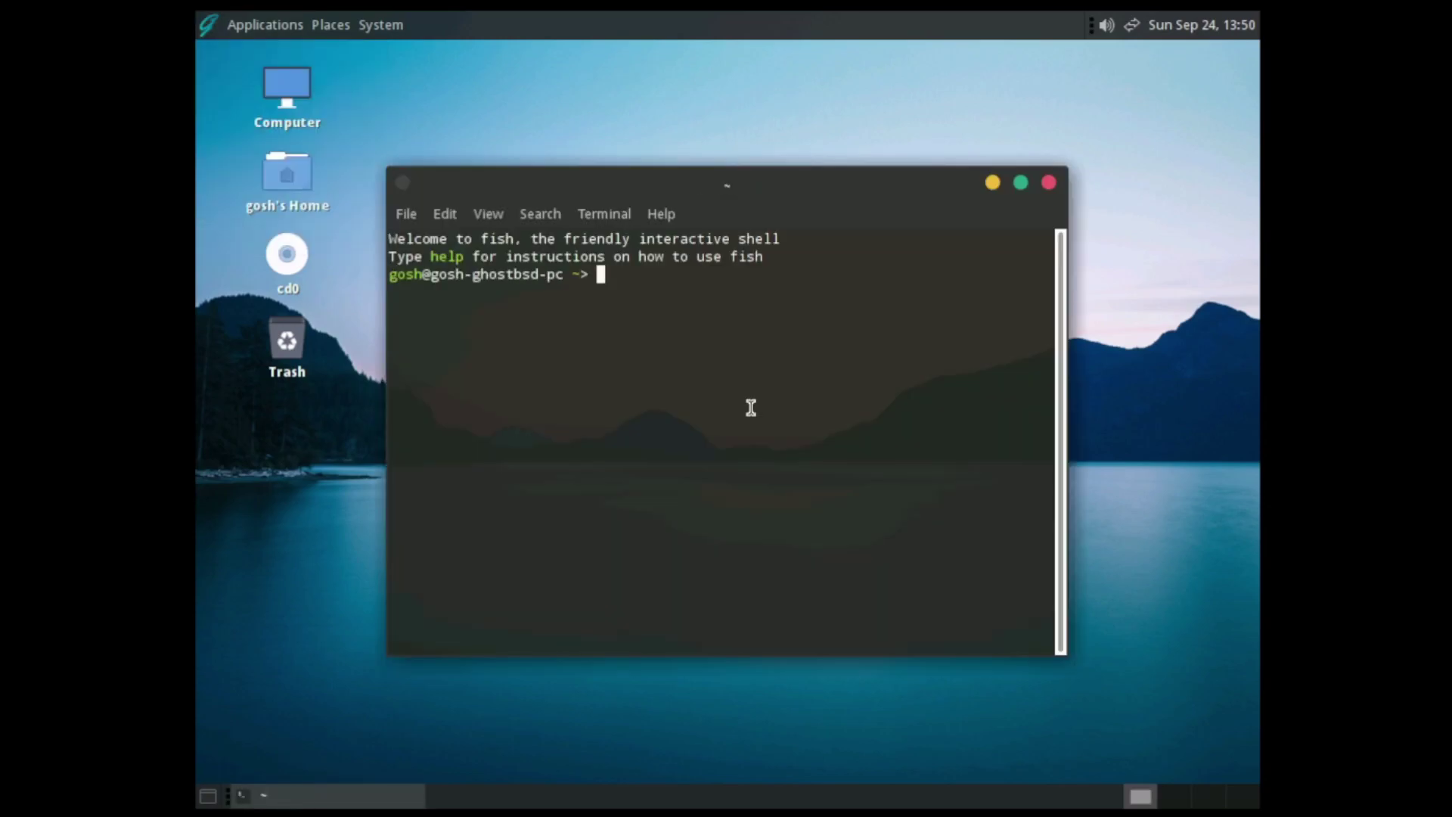
pyautogui.hotkey('alt', 'F4')
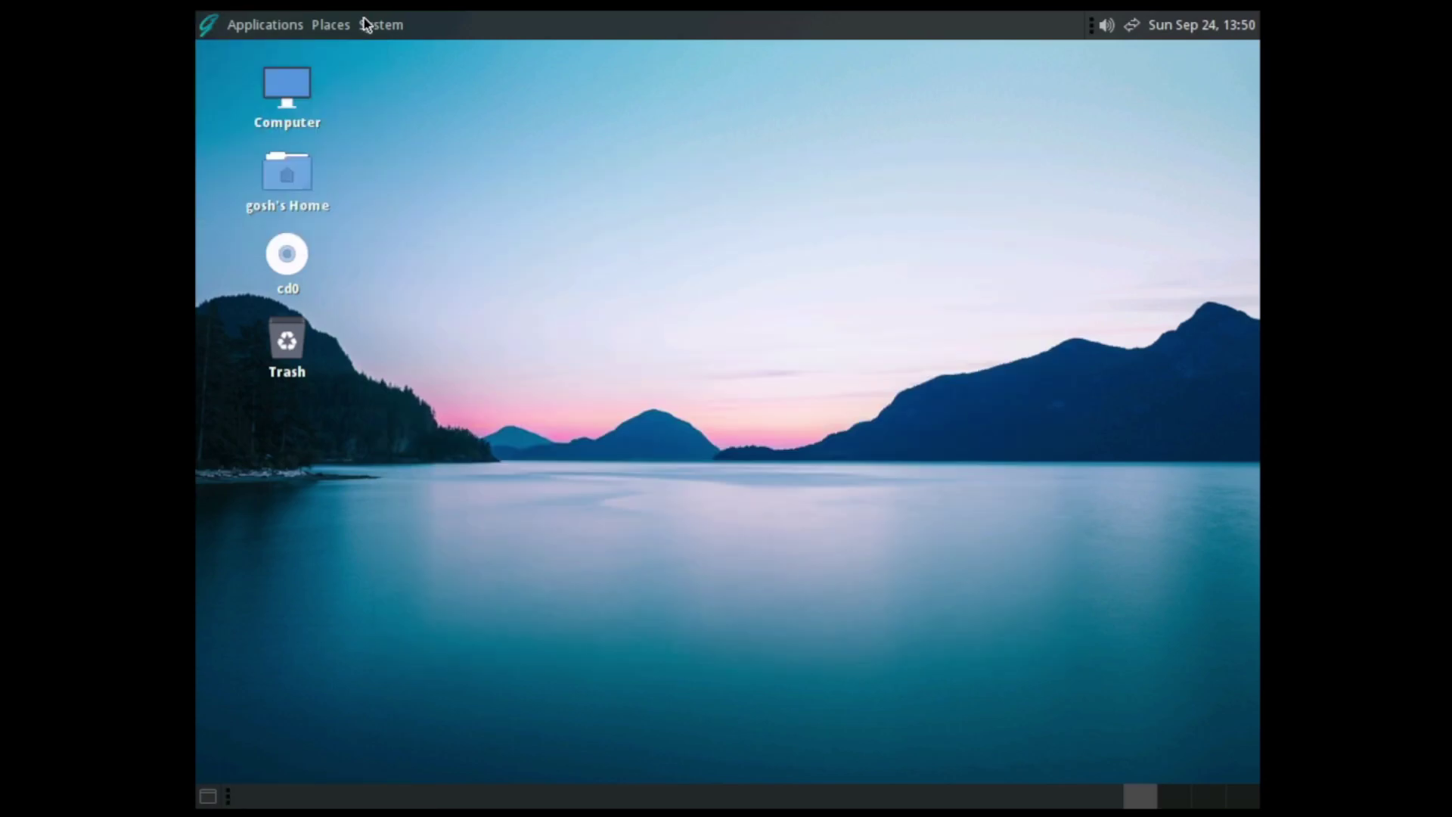
# Step: Browse the Places menu and the System menu's Preferences
pyautogui.click(333, 24)
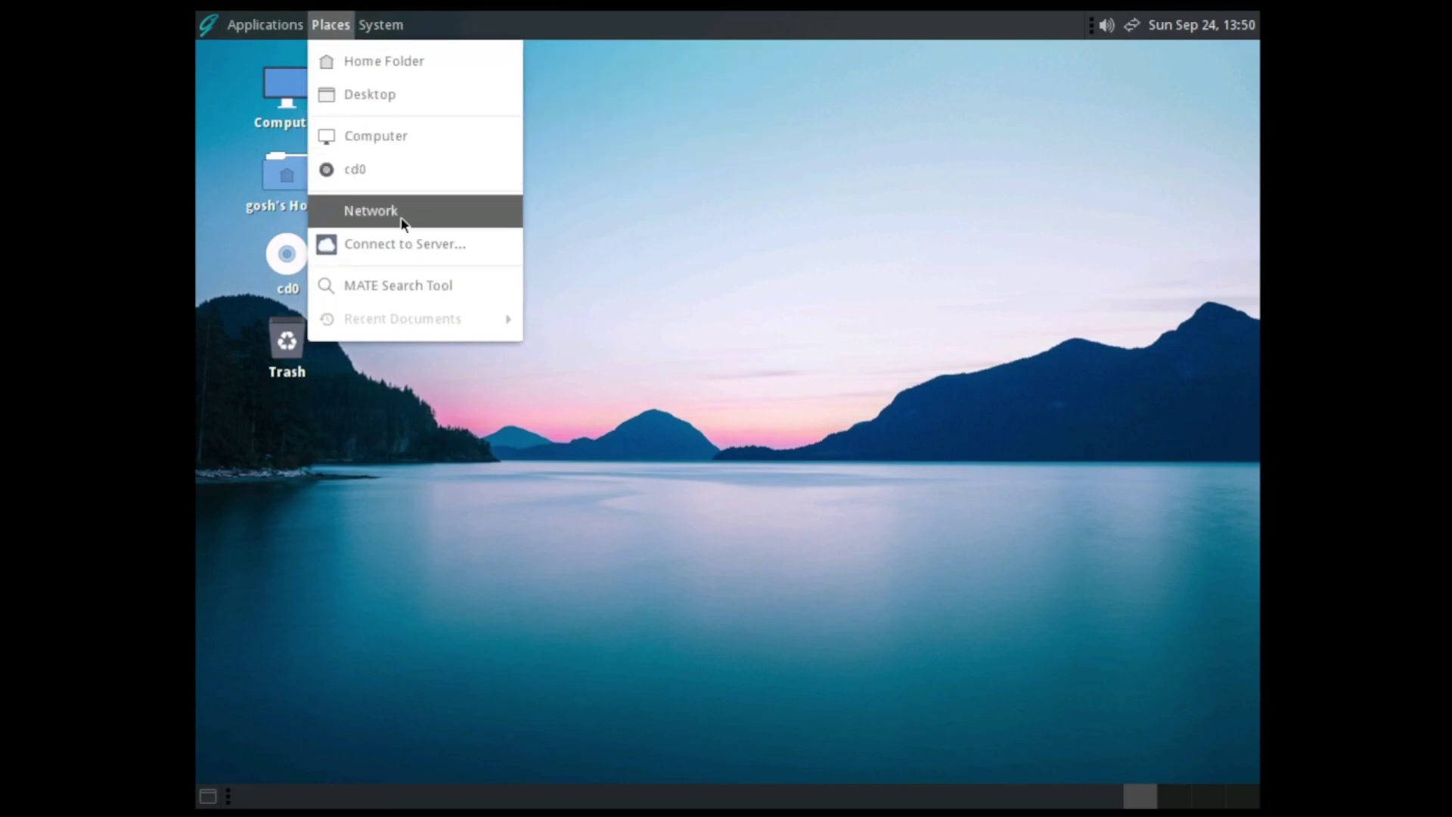
pyautogui.moveTo(386, 16)
pyautogui.moveTo(421, 67)
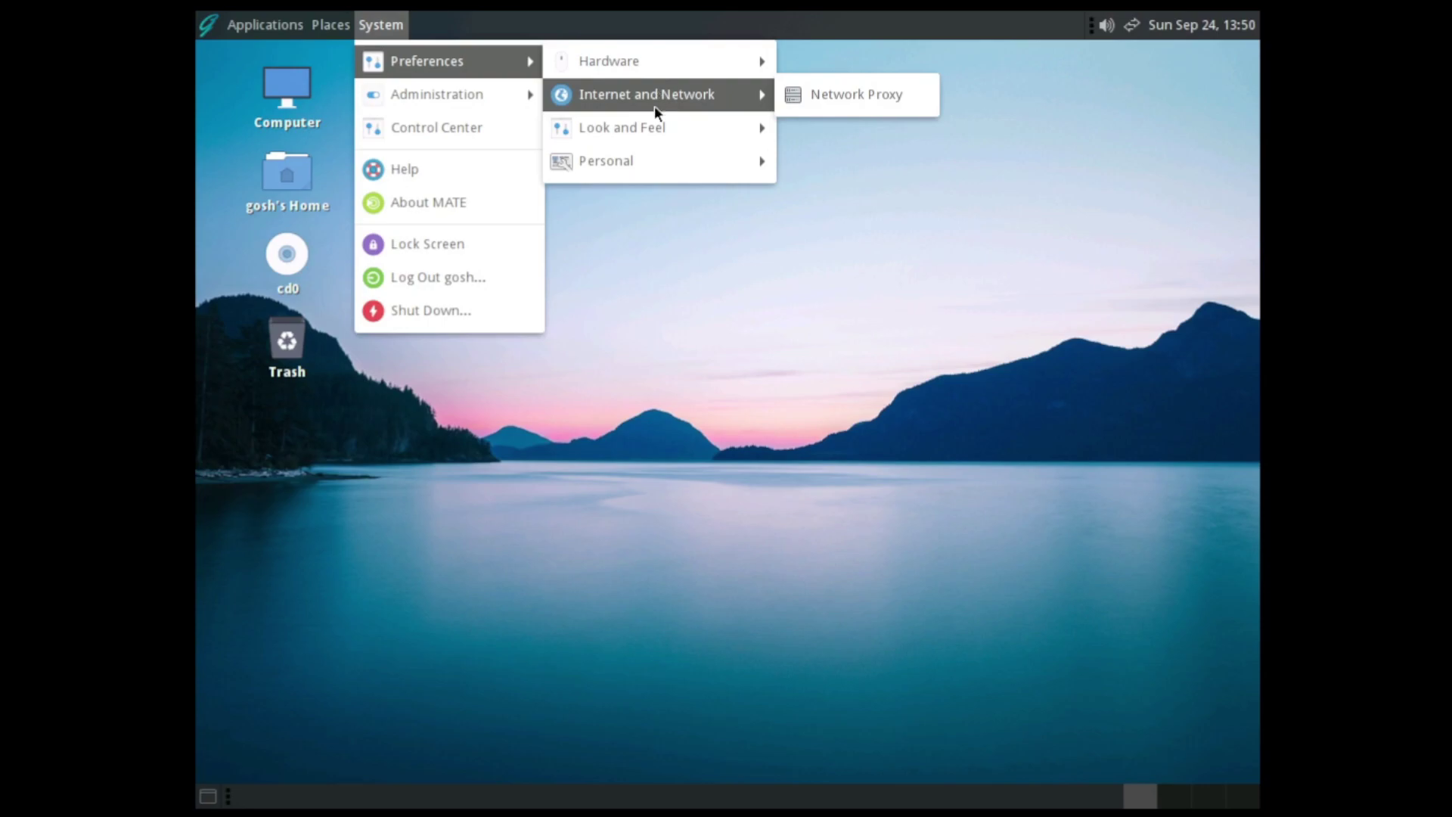
# Step: Open Control Center from the System menu, maximize it, and launch Station Tweak
pyautogui.moveTo(636, 173)
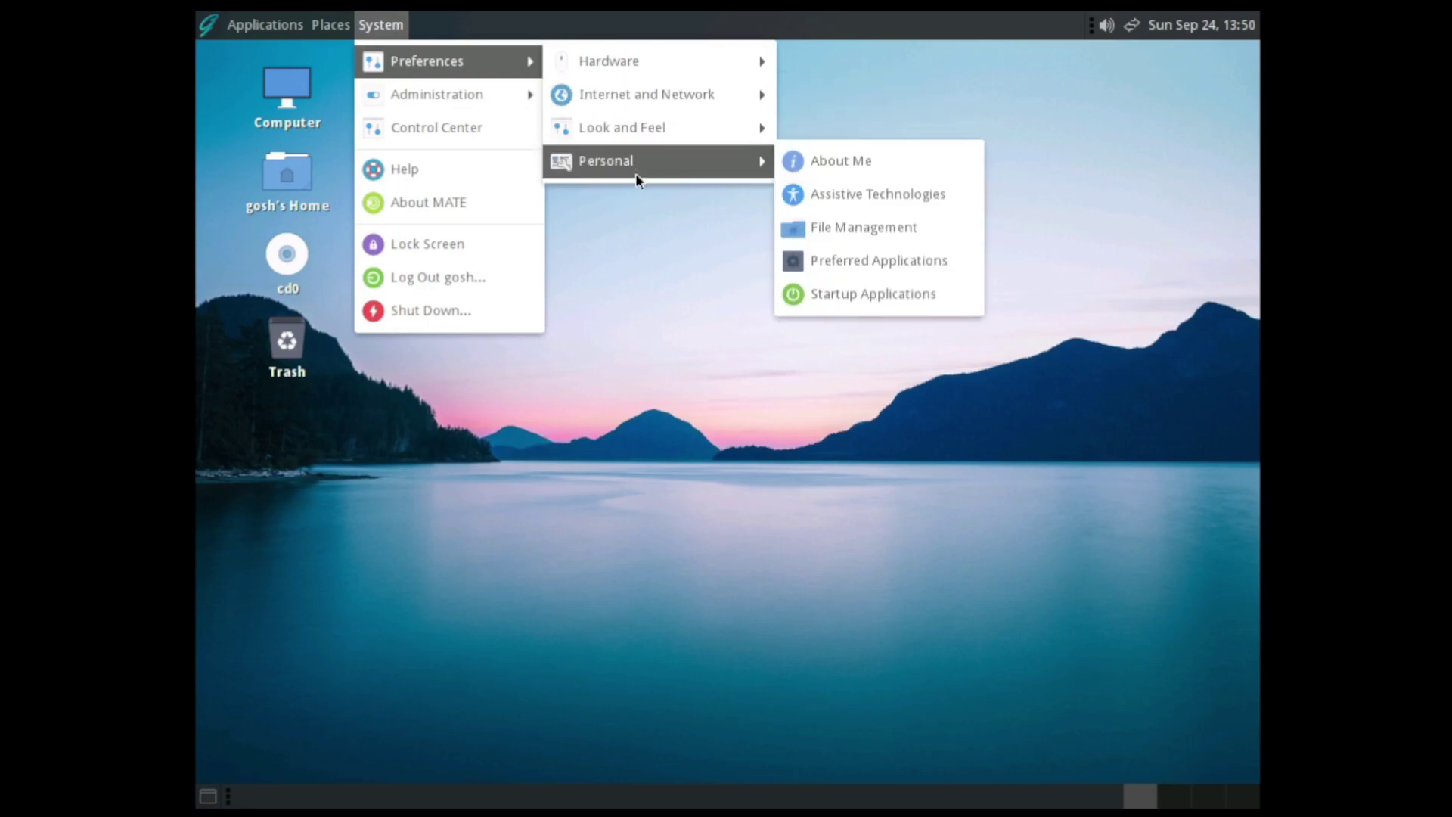
pyautogui.moveTo(648, 121)
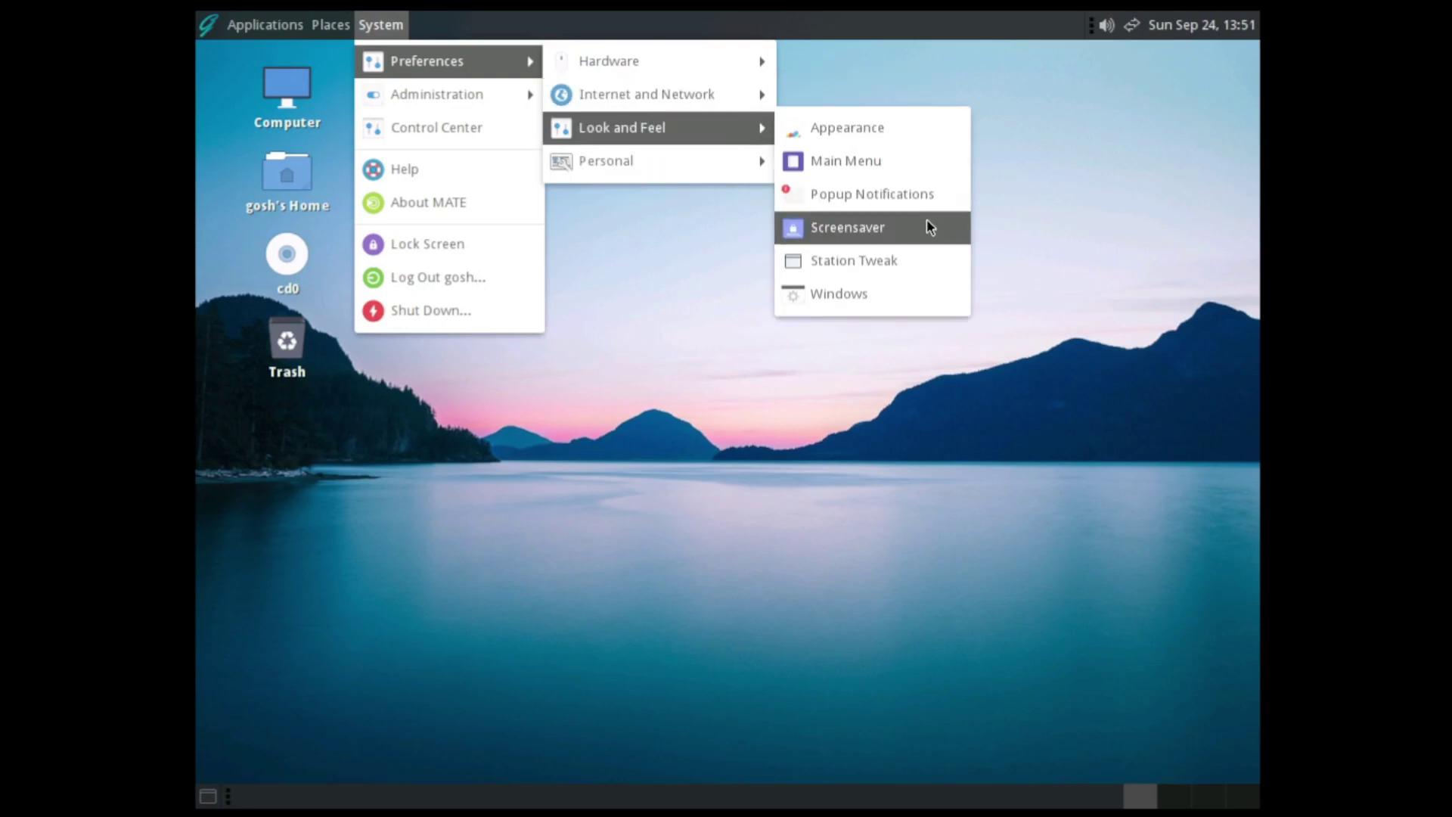
pyautogui.moveTo(472, 93)
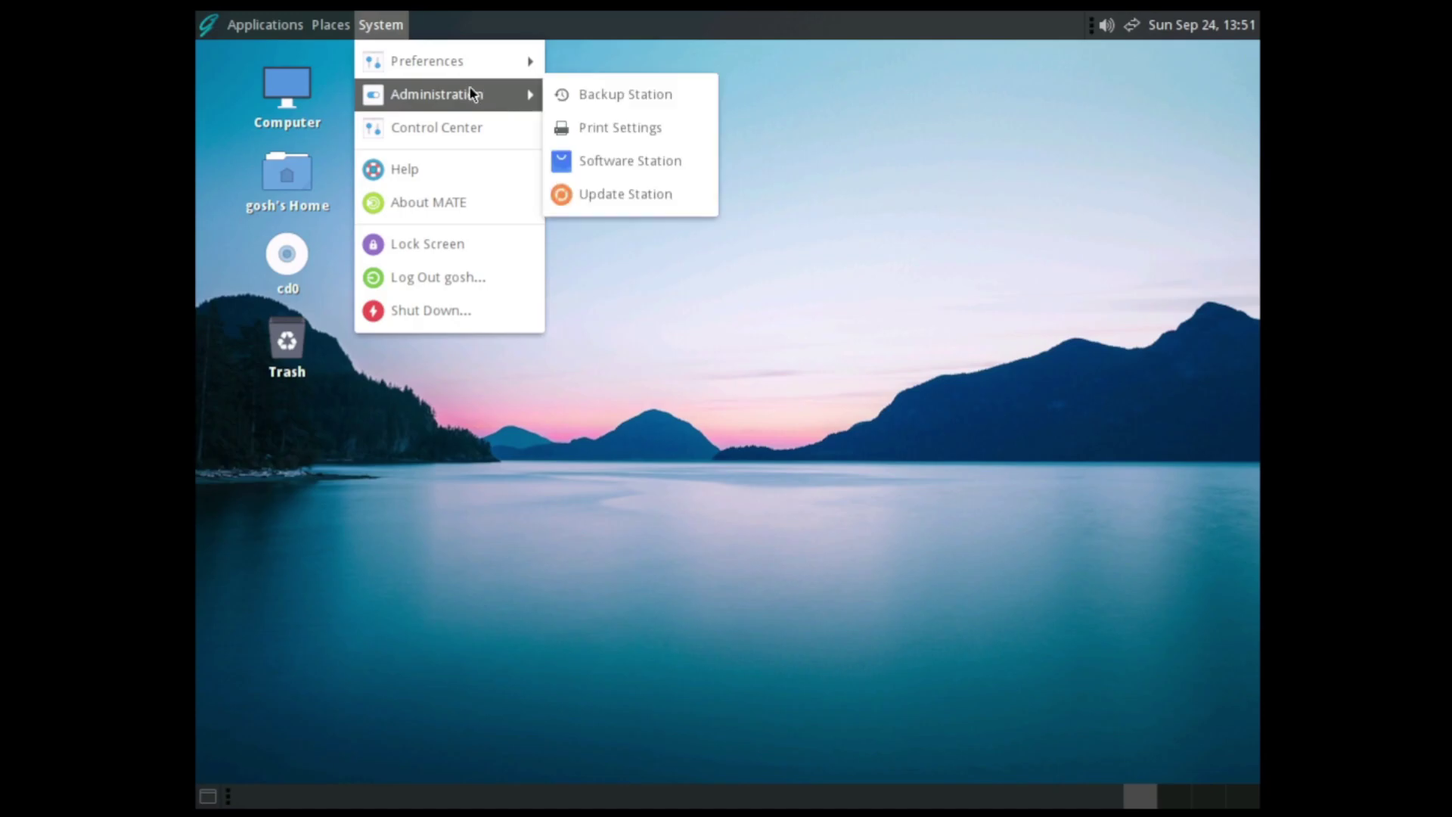
pyautogui.click(448, 125)
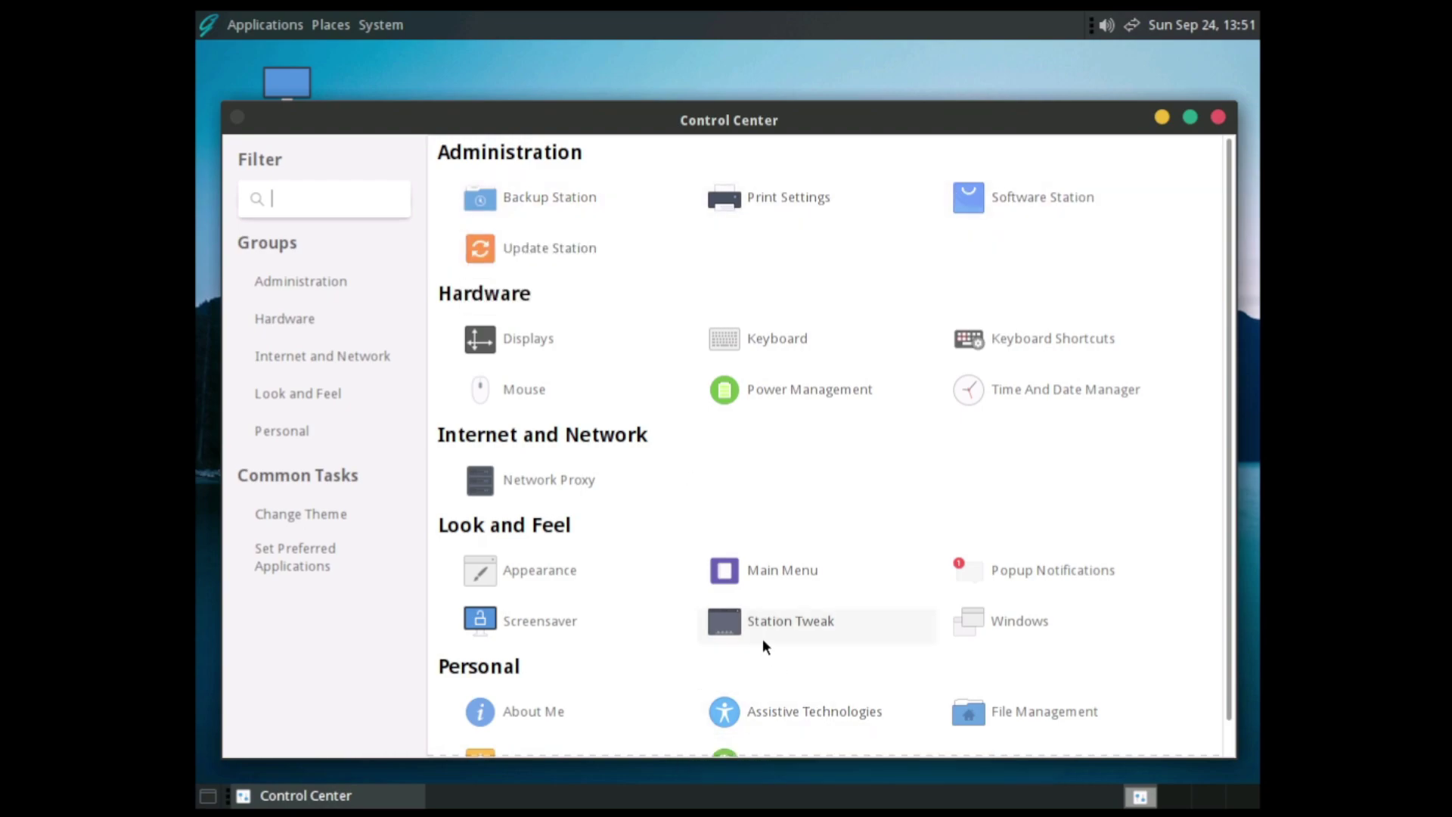
pyautogui.click(1189, 118)
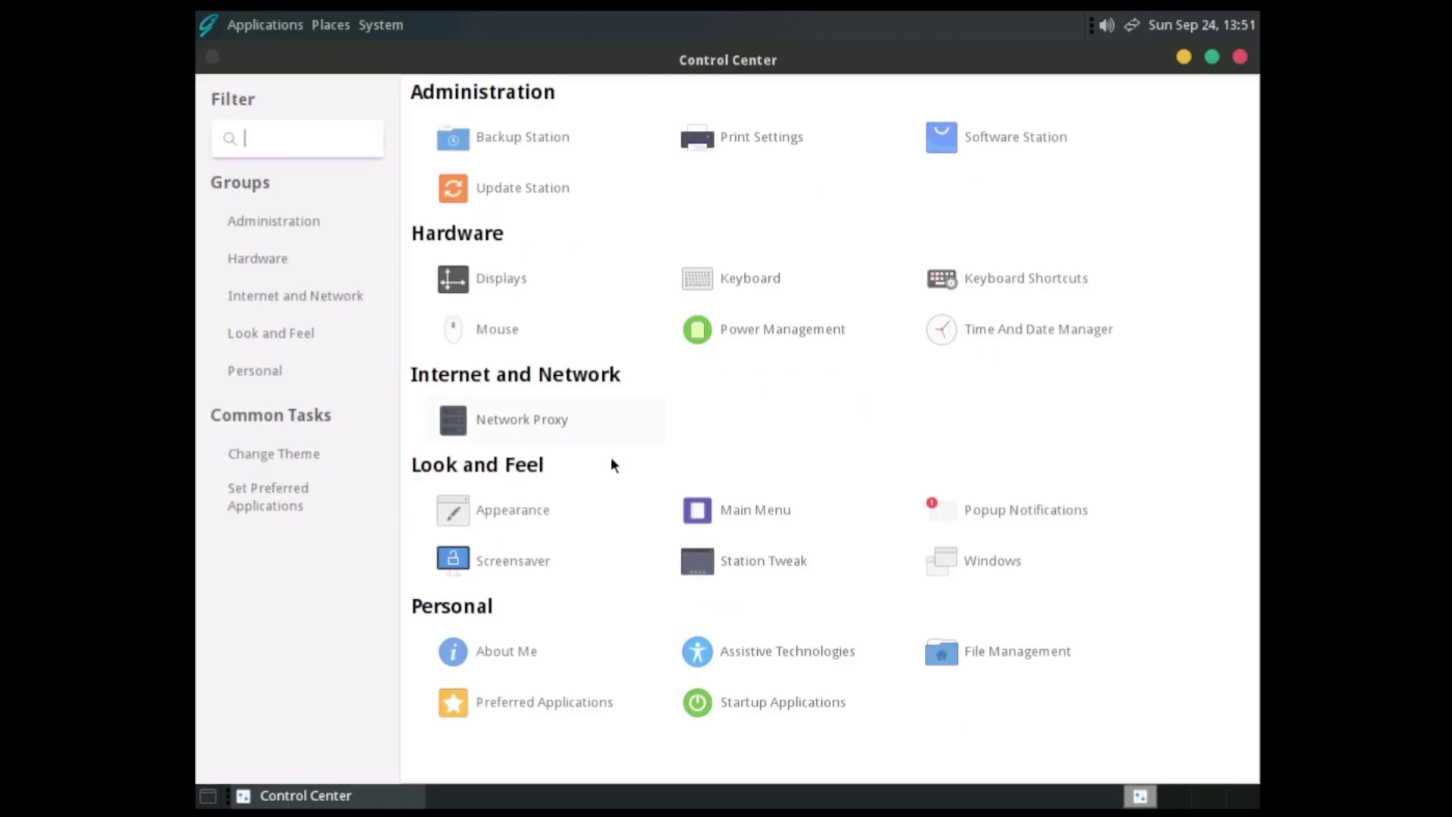
pyautogui.click(802, 558)
# Step: Try the Windowy panel layout, then switch back to Mate Desktop
pyautogui.click(592, 333)
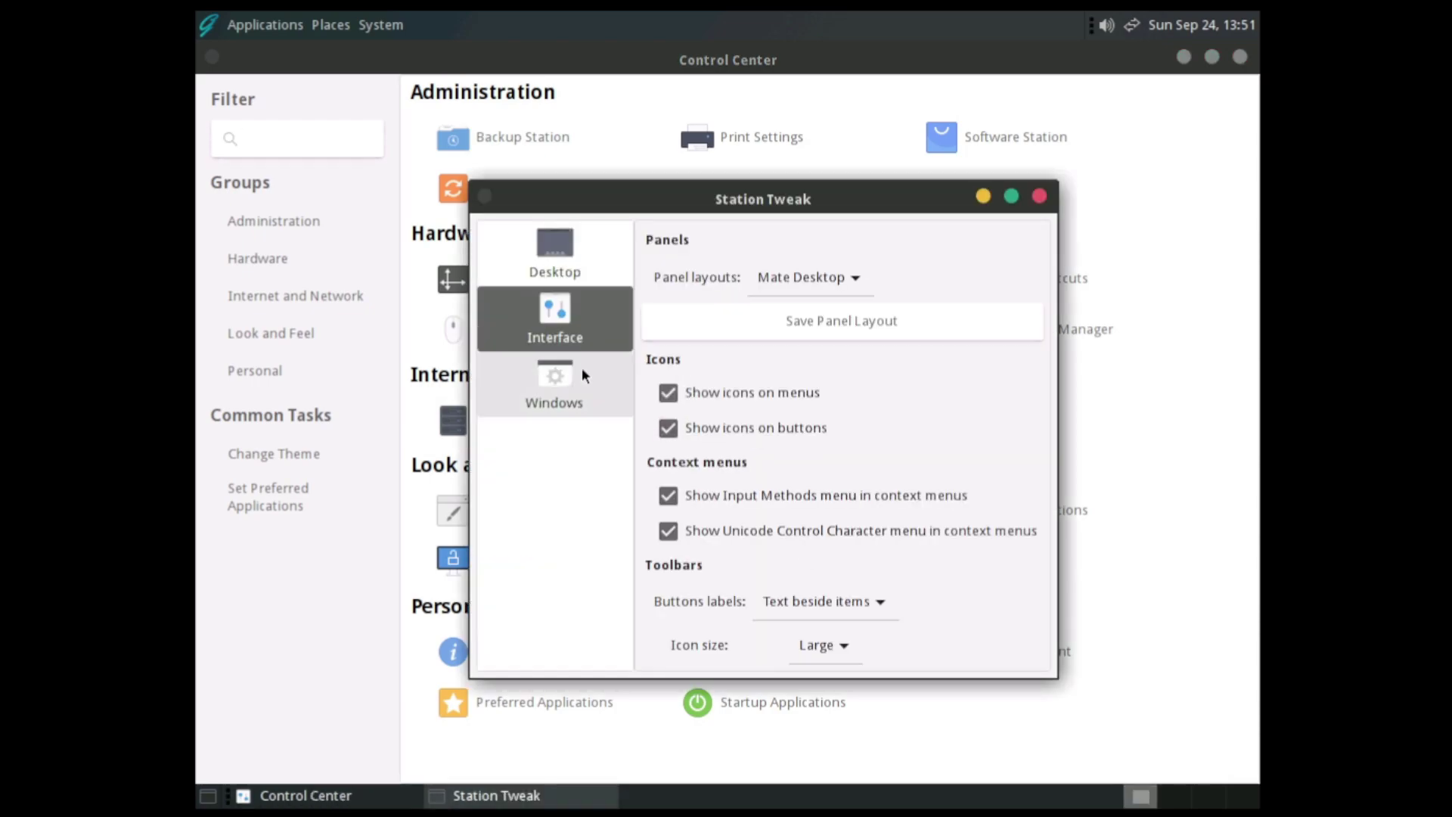
pyautogui.click(847, 279)
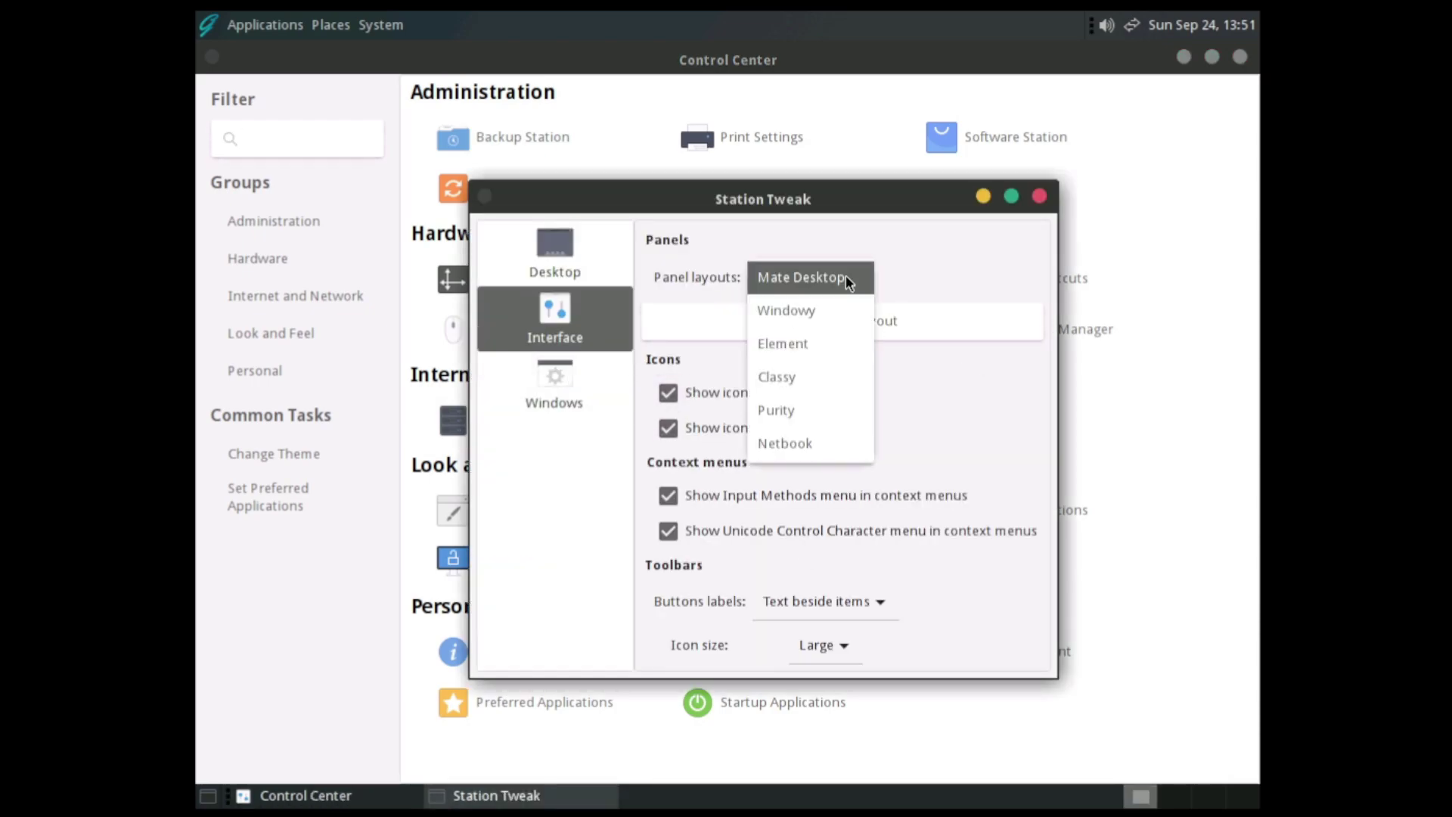
pyautogui.click(802, 310)
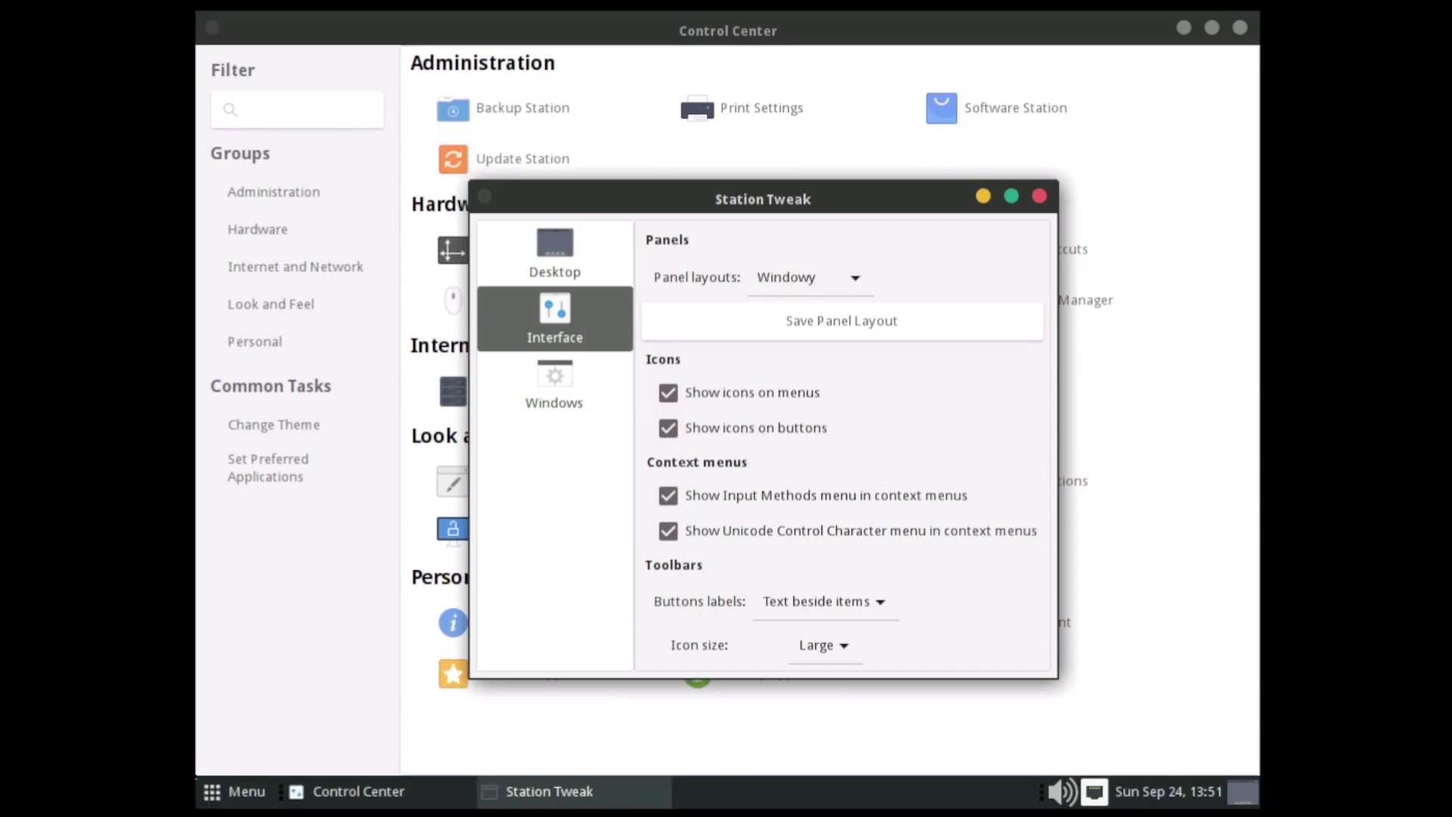
pyautogui.click(214, 791)
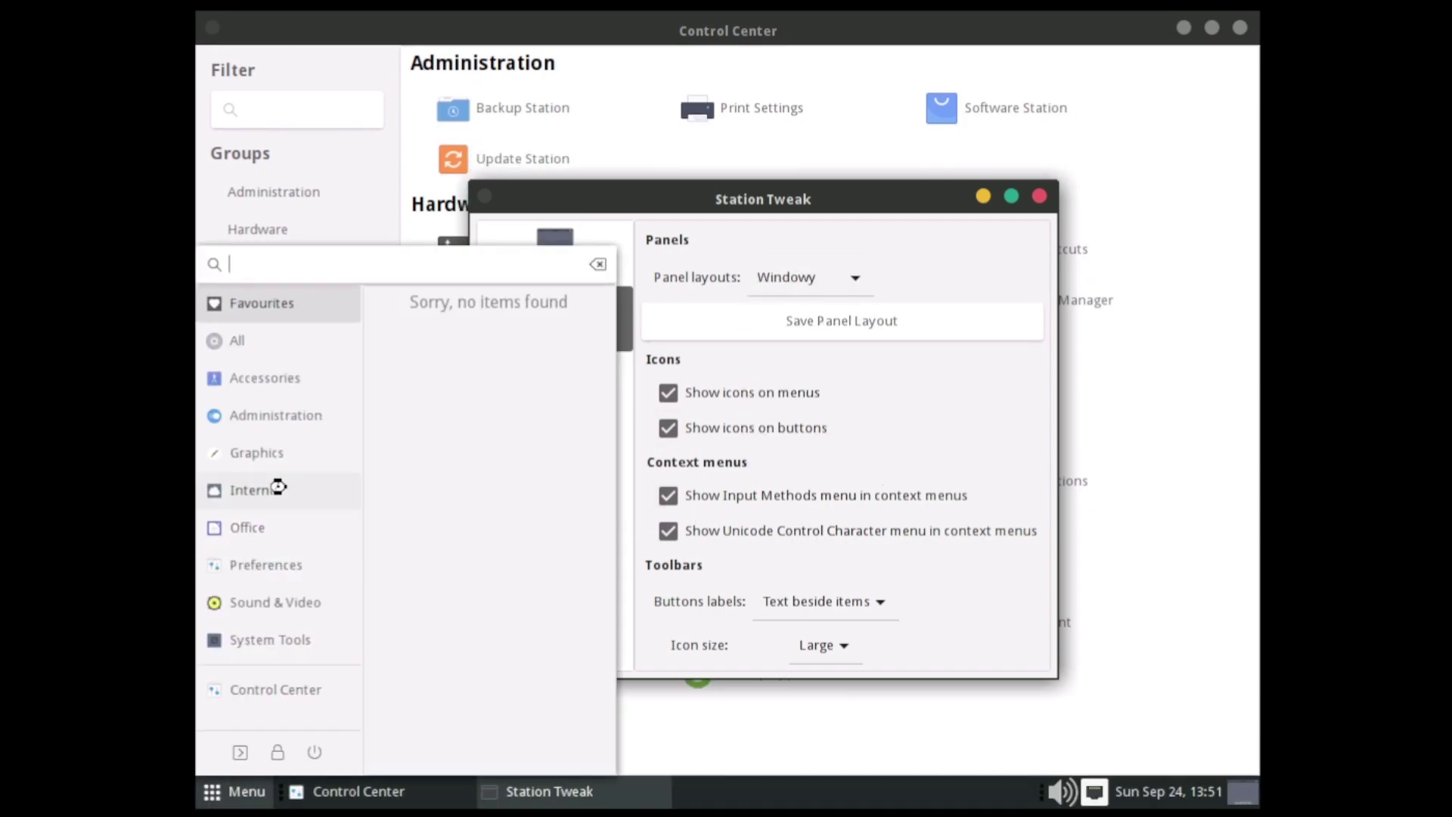
pyautogui.click(212, 790)
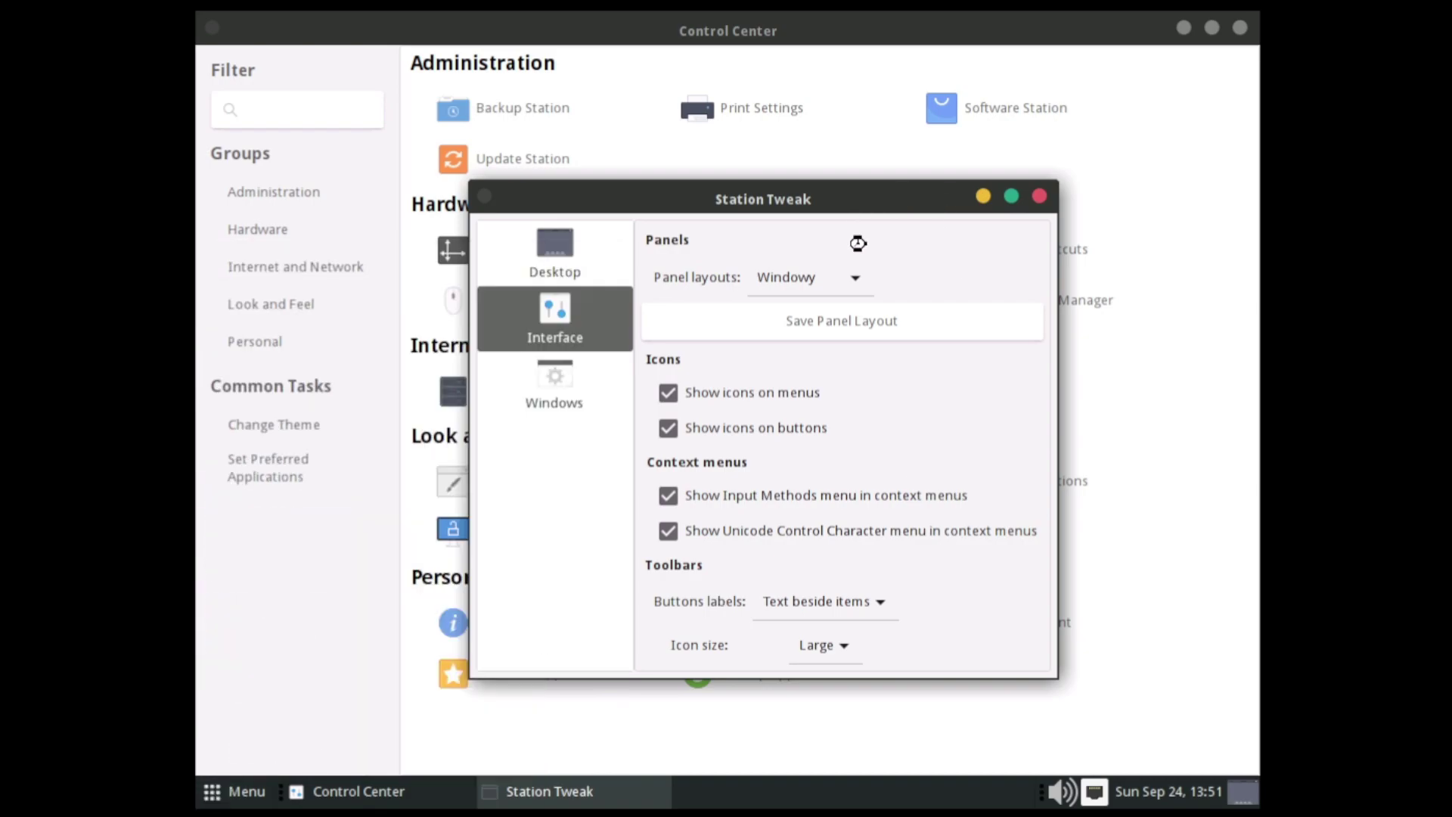
pyautogui.click(847, 277)
pyautogui.click(802, 243)
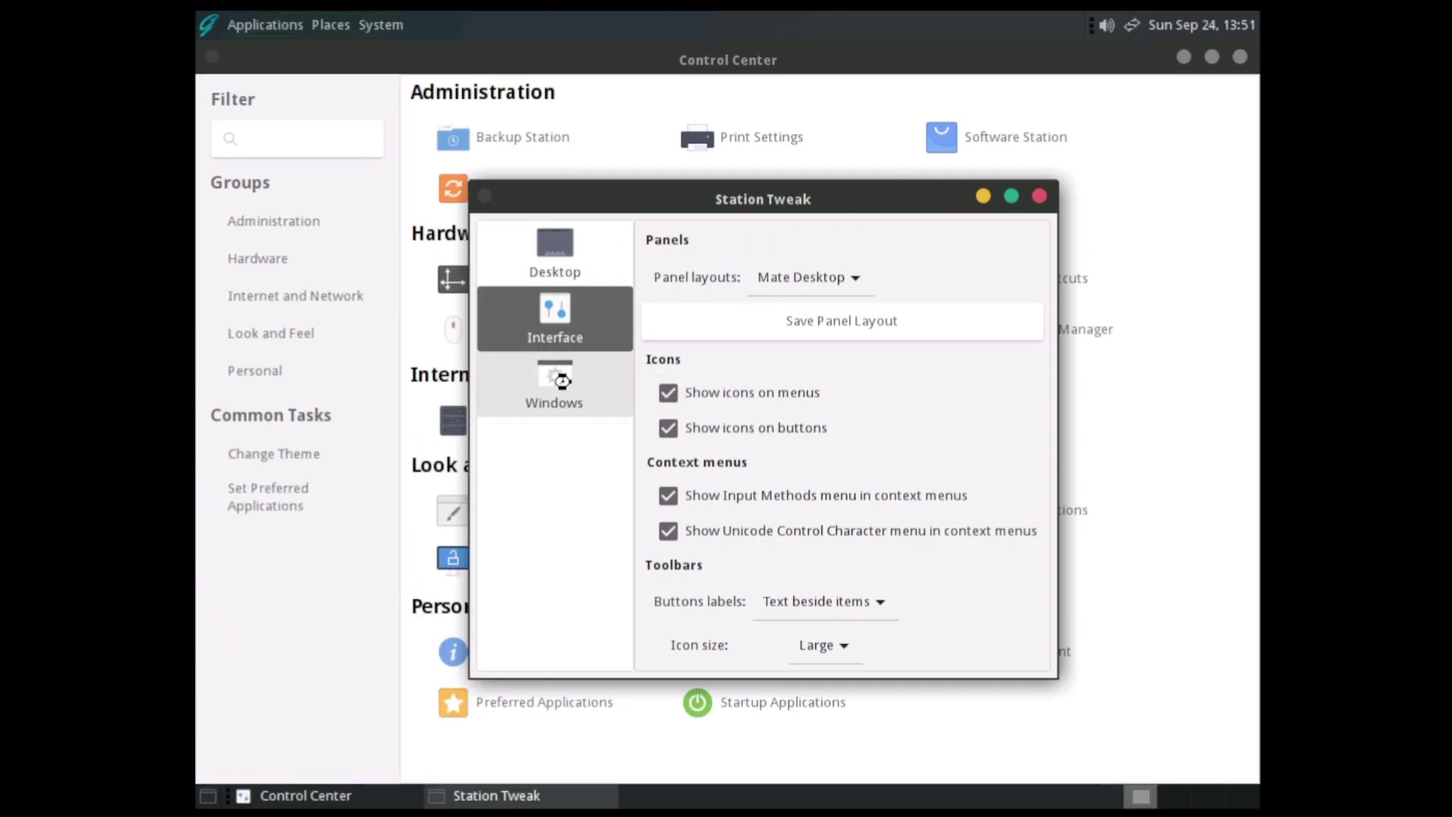
# Step: Set the window-button layout to Contemporary (Left) and close Station Tweak
pyautogui.click(564, 380)
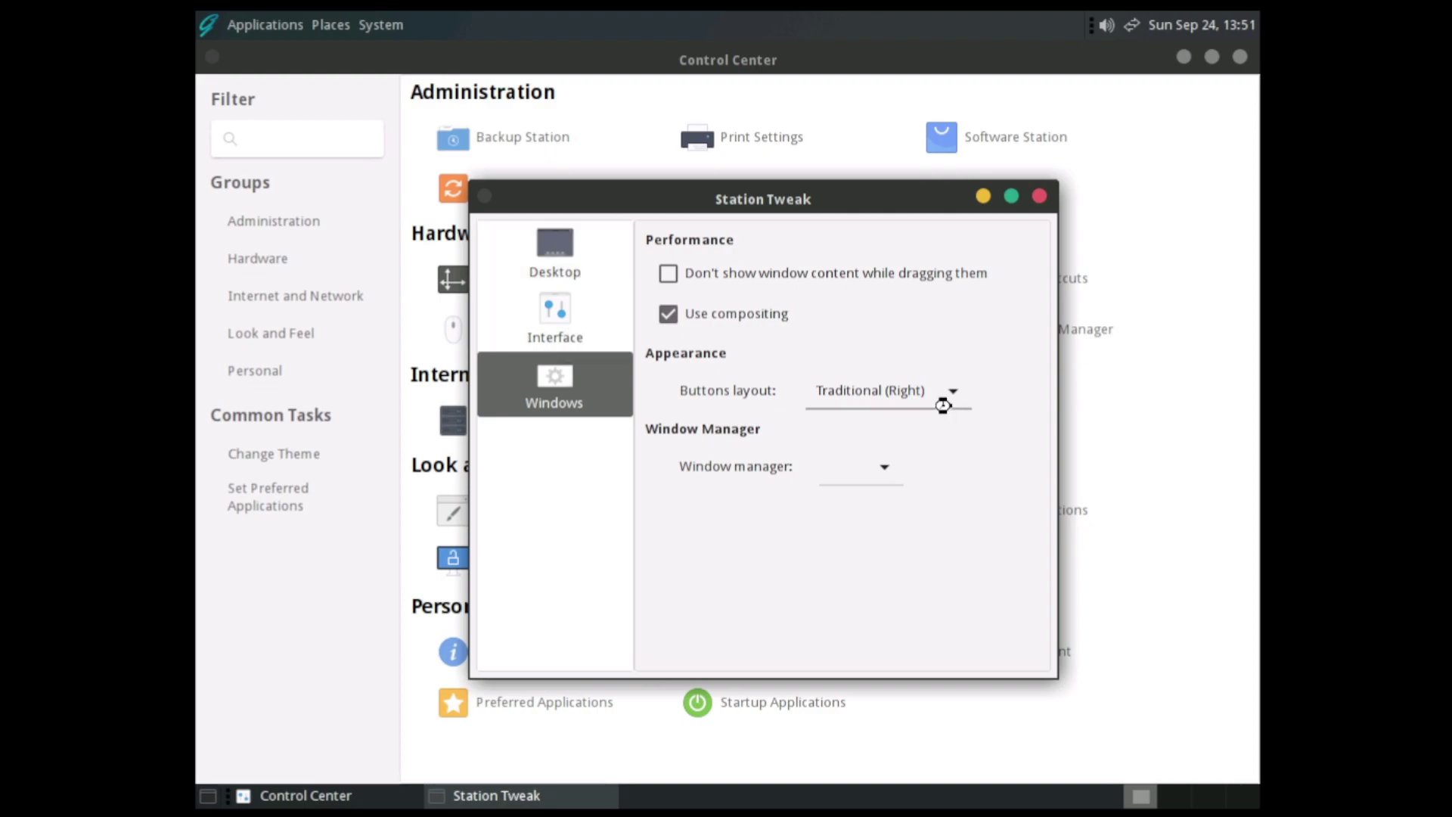
pyautogui.click(902, 393)
pyautogui.click(900, 419)
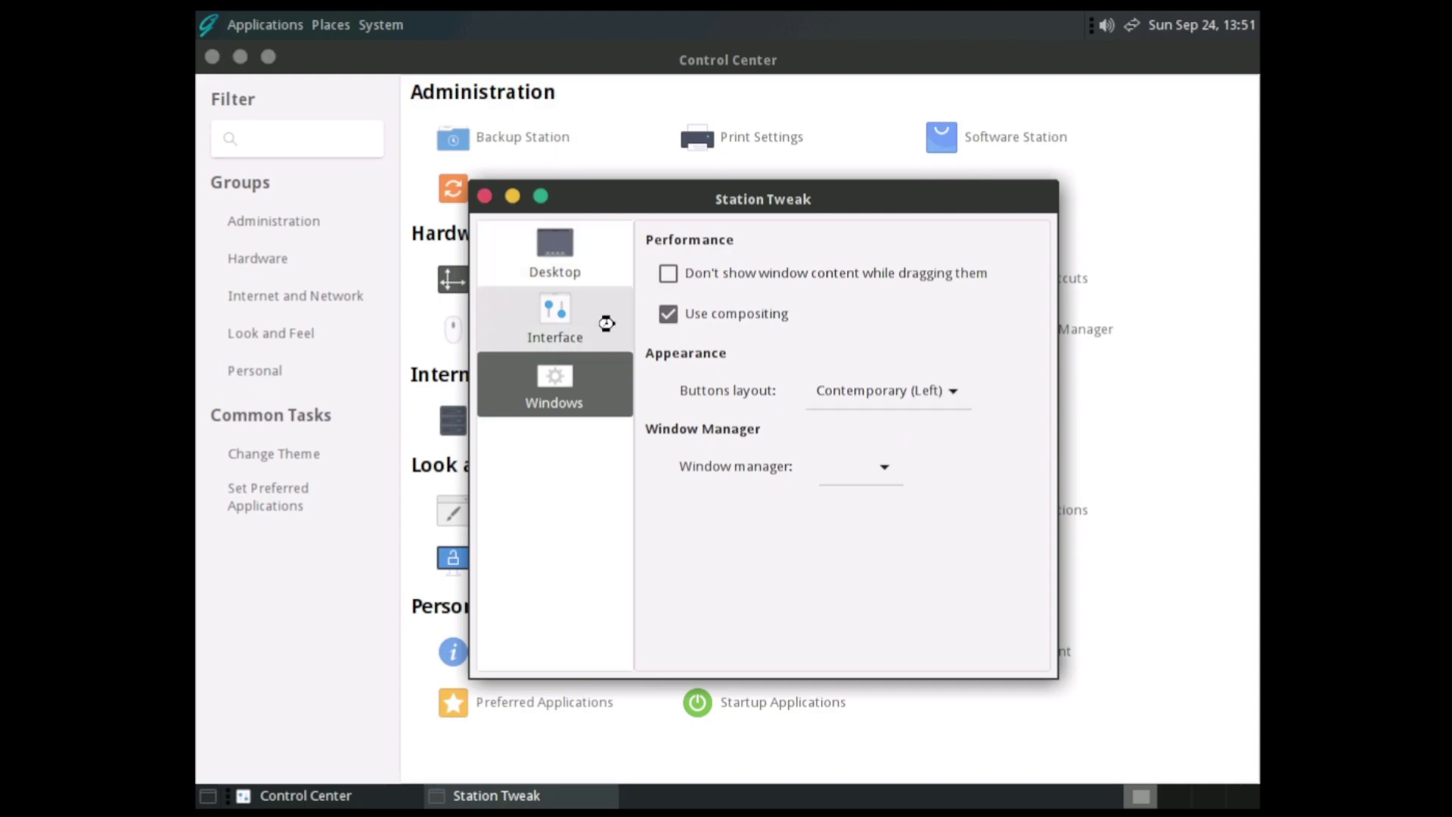
pyautogui.click(566, 272)
pyautogui.click(555, 310)
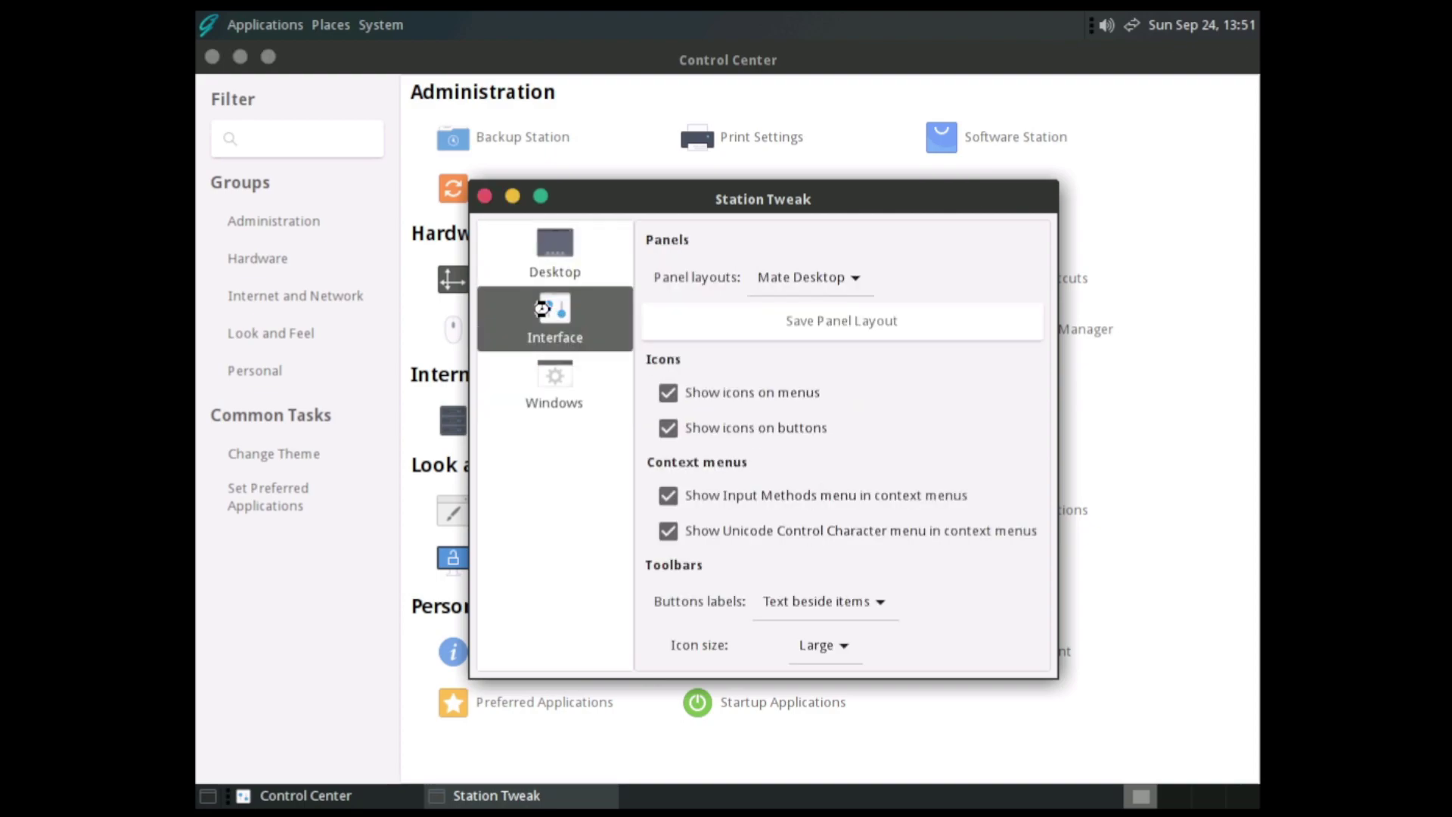
pyautogui.click(558, 261)
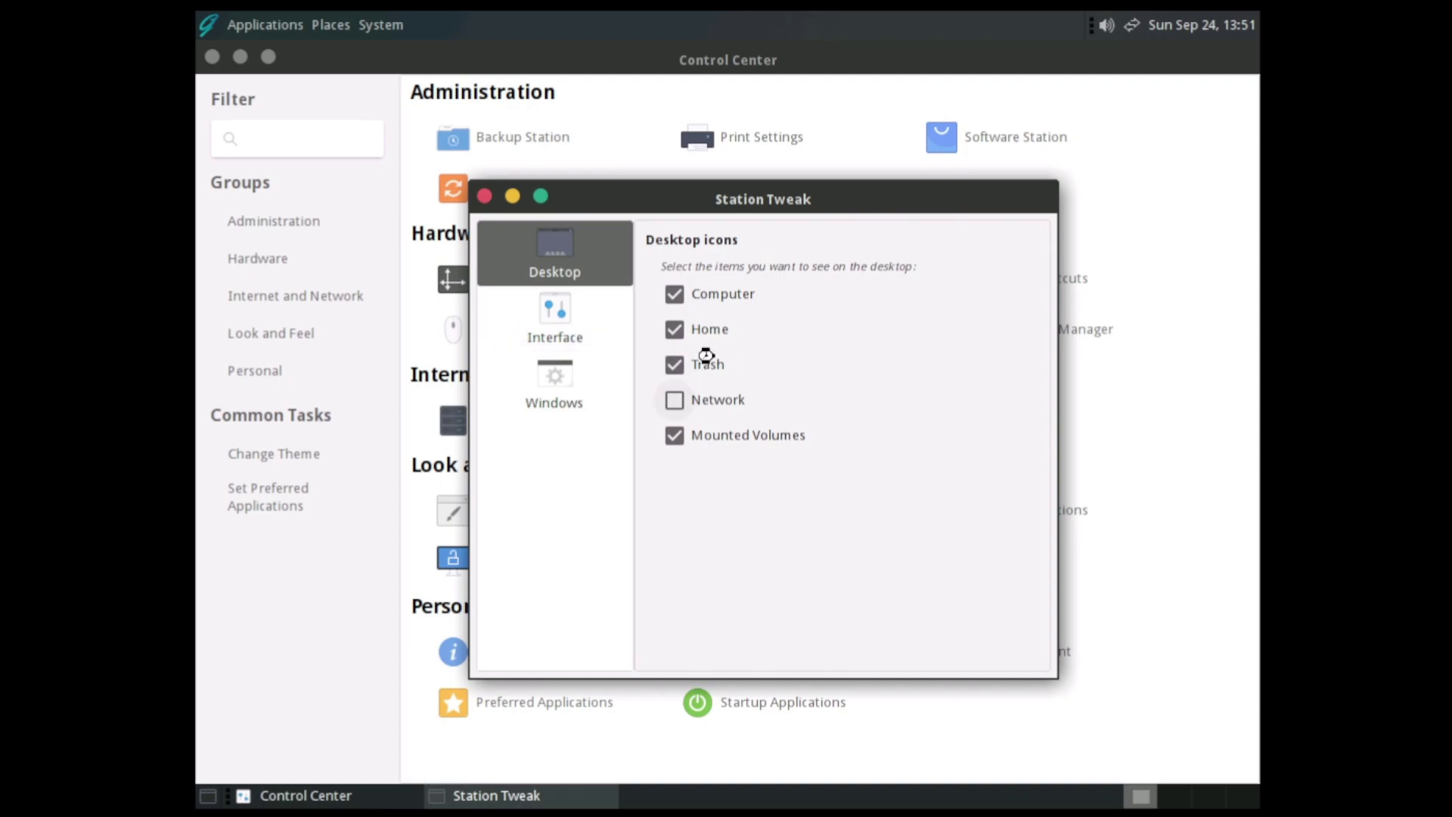
pyautogui.click(563, 316)
pyautogui.click(556, 261)
pyautogui.click(538, 386)
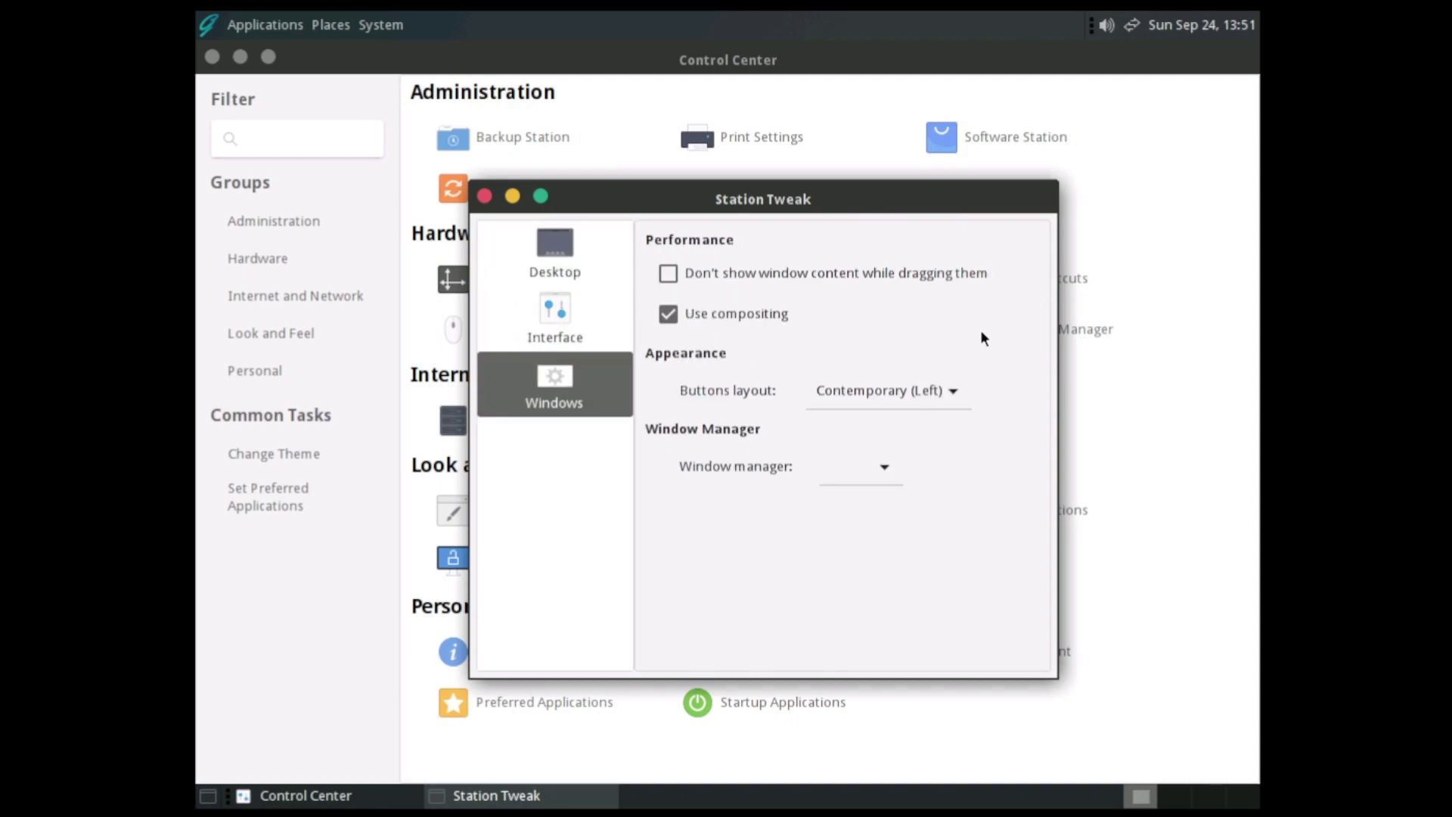
pyautogui.click(484, 196)
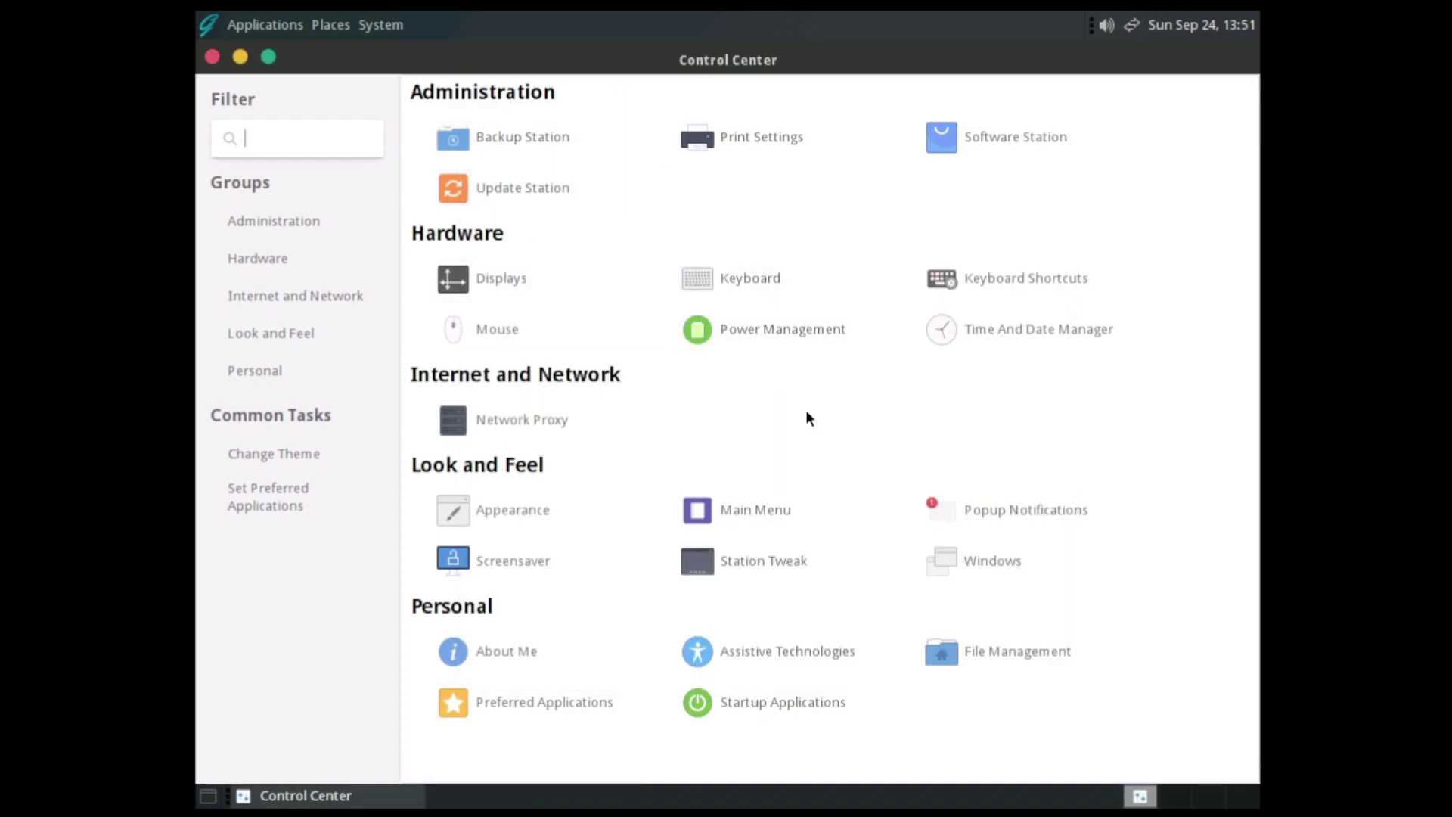
# Step: Minimize and restore Control Center, then dismiss the No Update Available notice
pyautogui.click(298, 798)
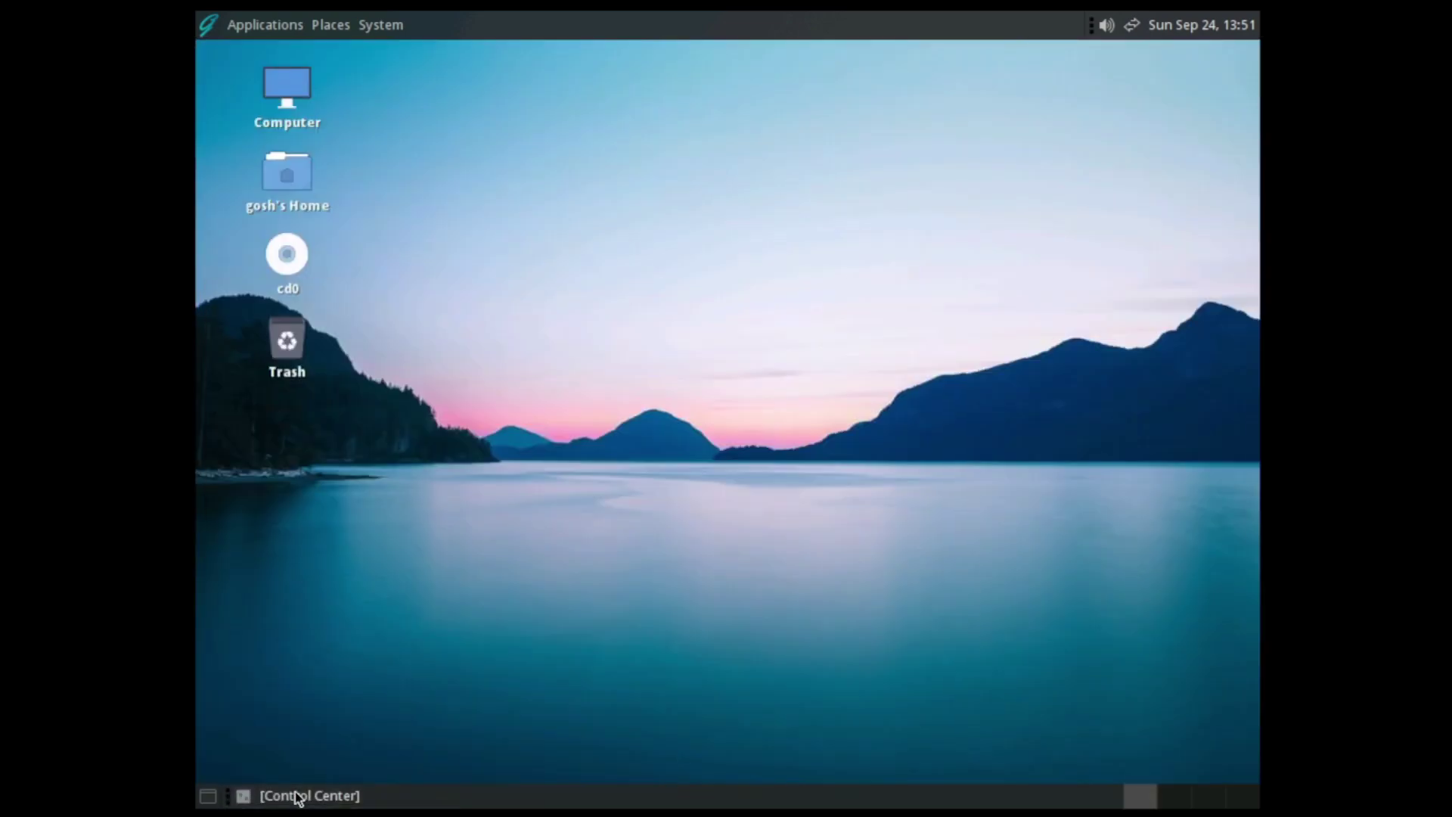
pyautogui.click(297, 795)
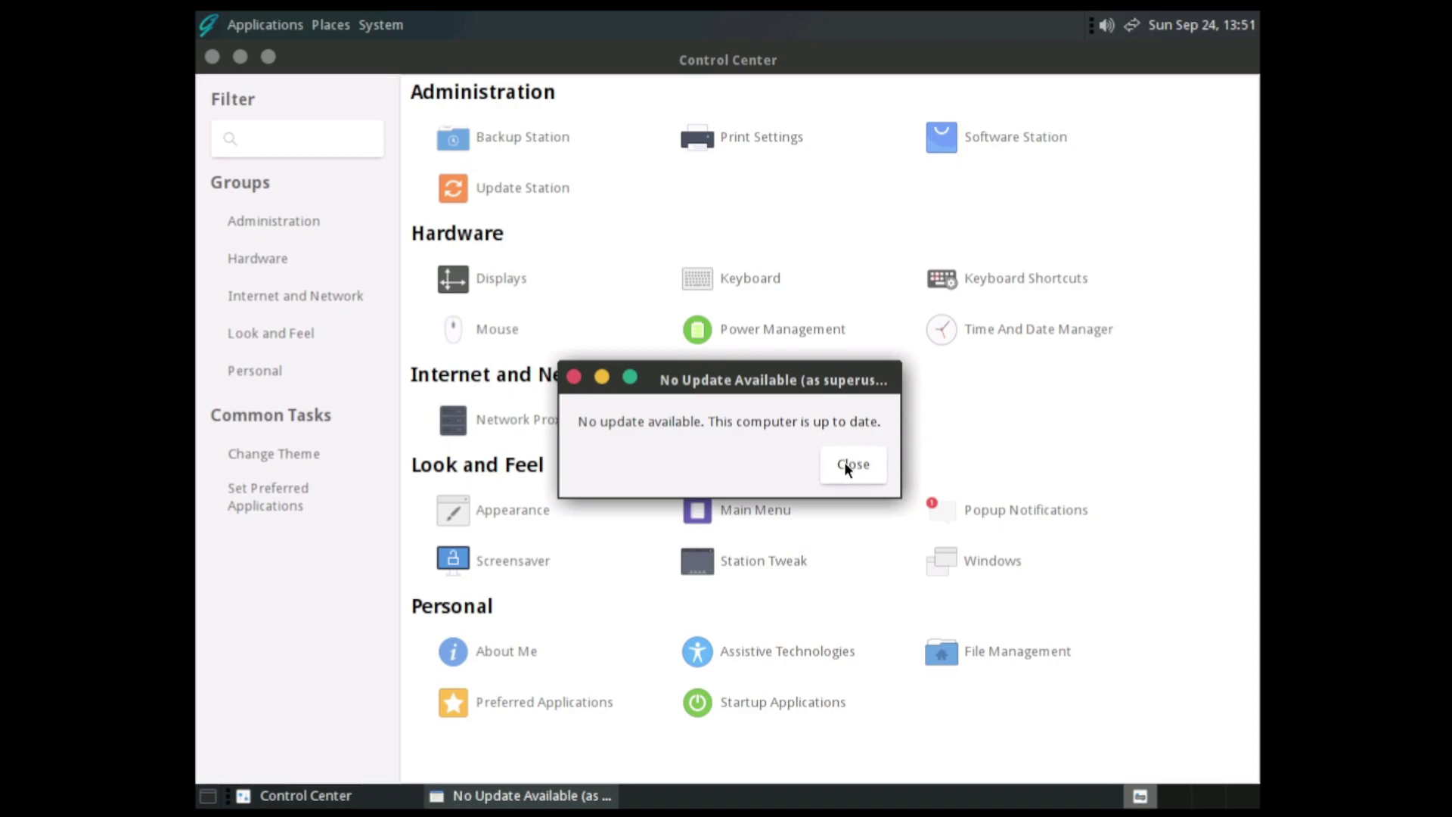
pyautogui.click(847, 467)
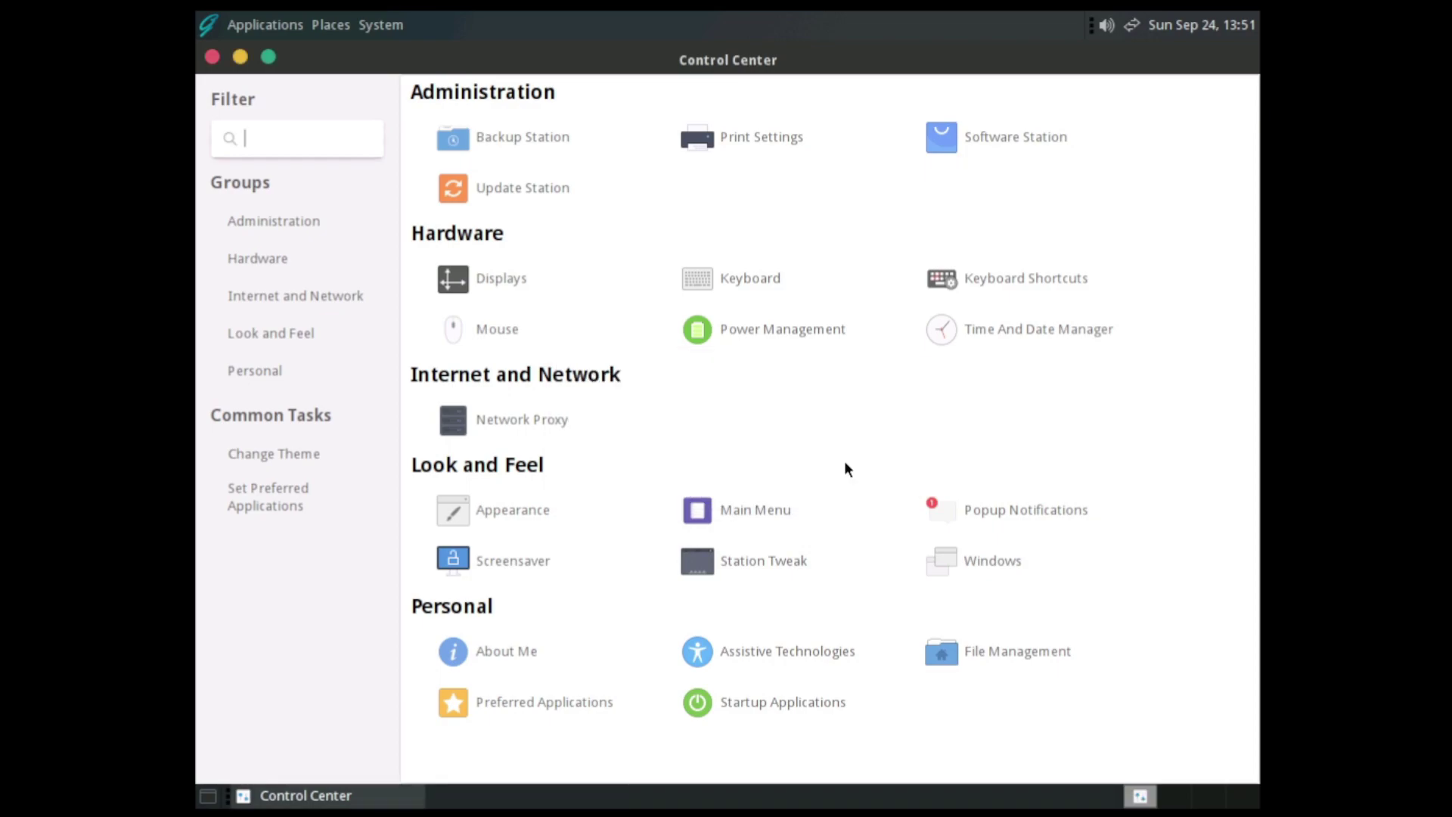
# Step: Launch Software Station and authenticate with the user's password
pyautogui.click(1002, 138)
pyautogui.press('Return')
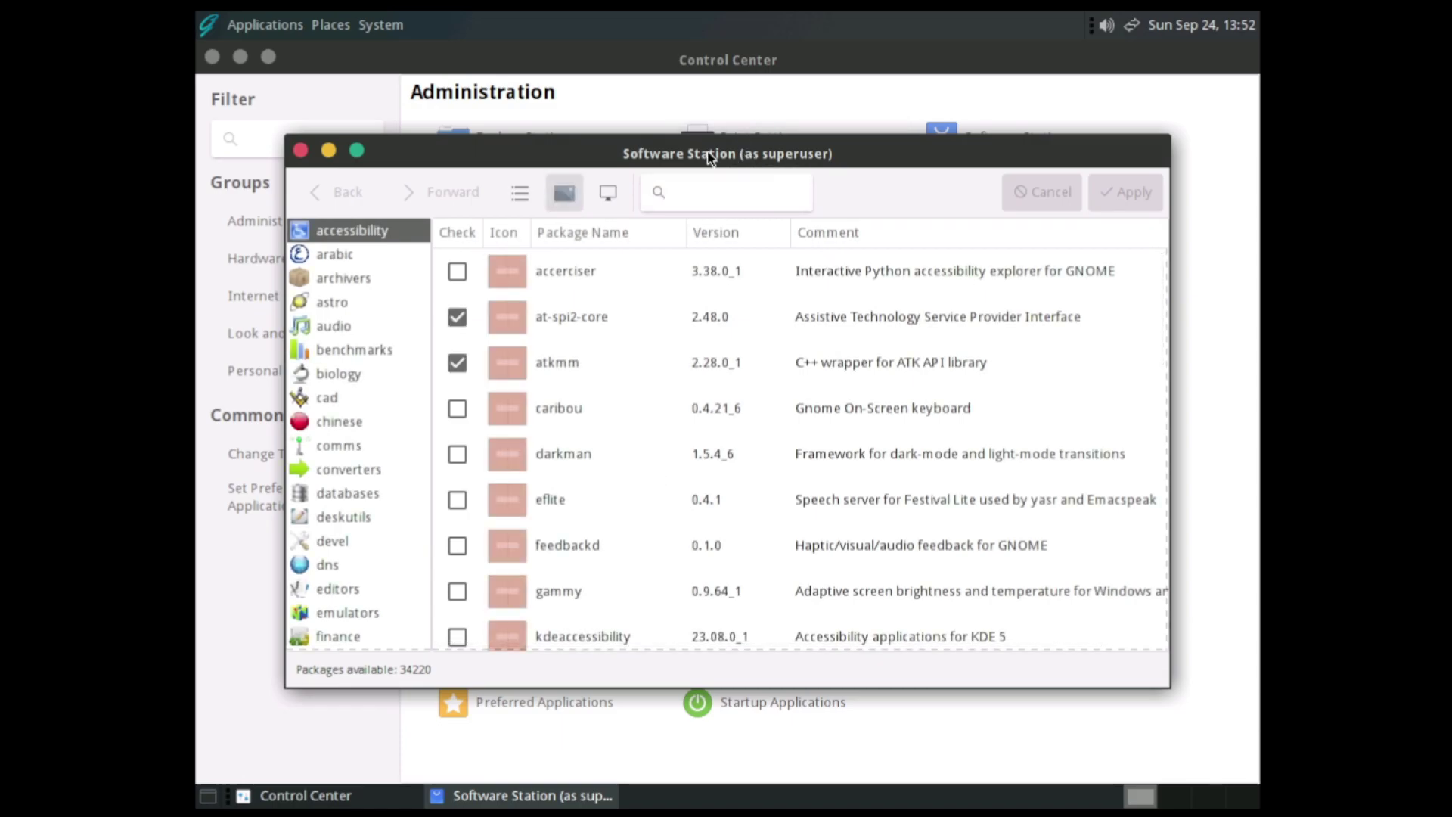
# Step: Nudge the Software Station window left and toggle the description pane on and off
pyautogui.moveTo(512, 160); pyautogui.dragTo(477, 156)
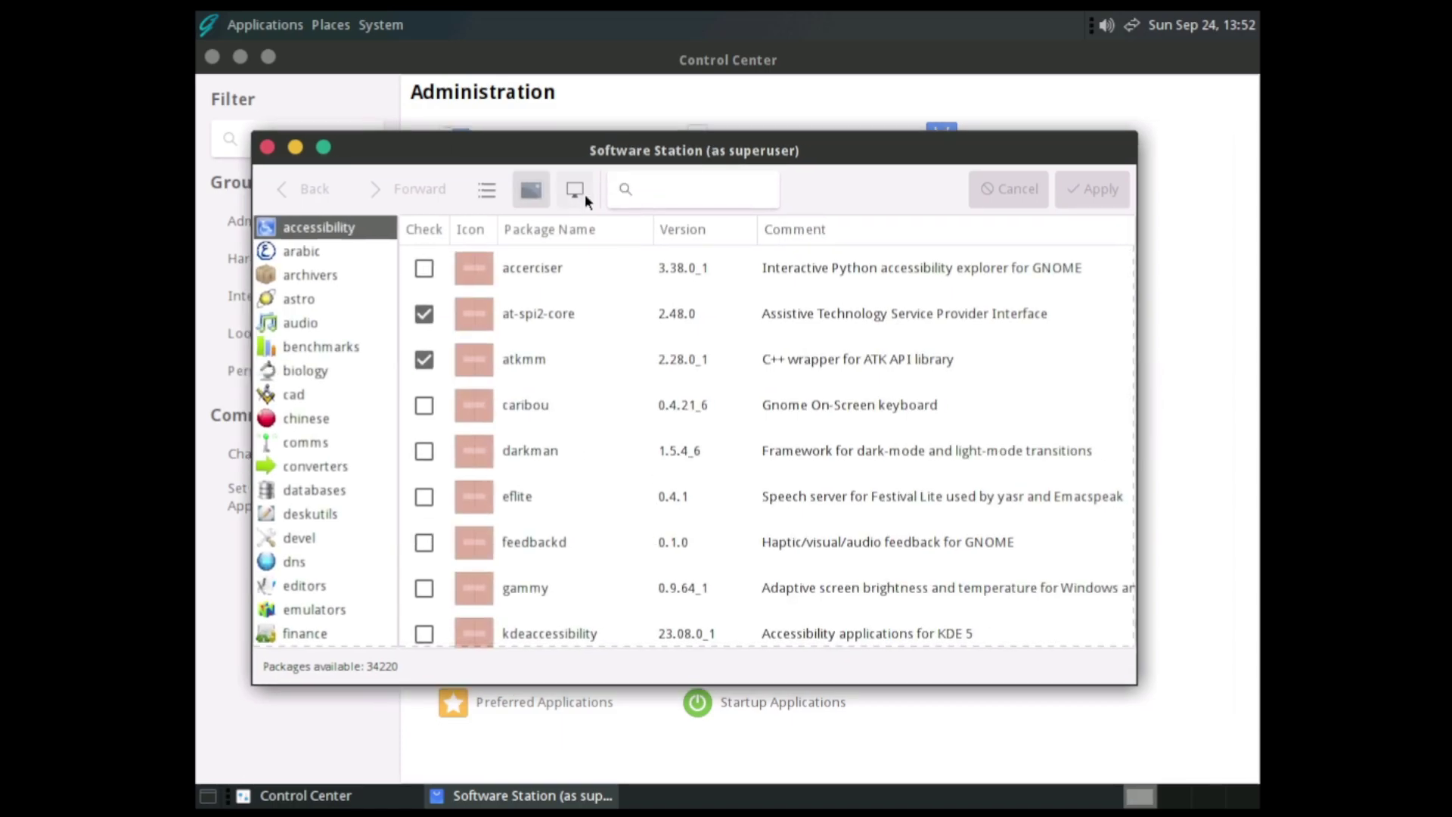
pyautogui.click(486, 195)
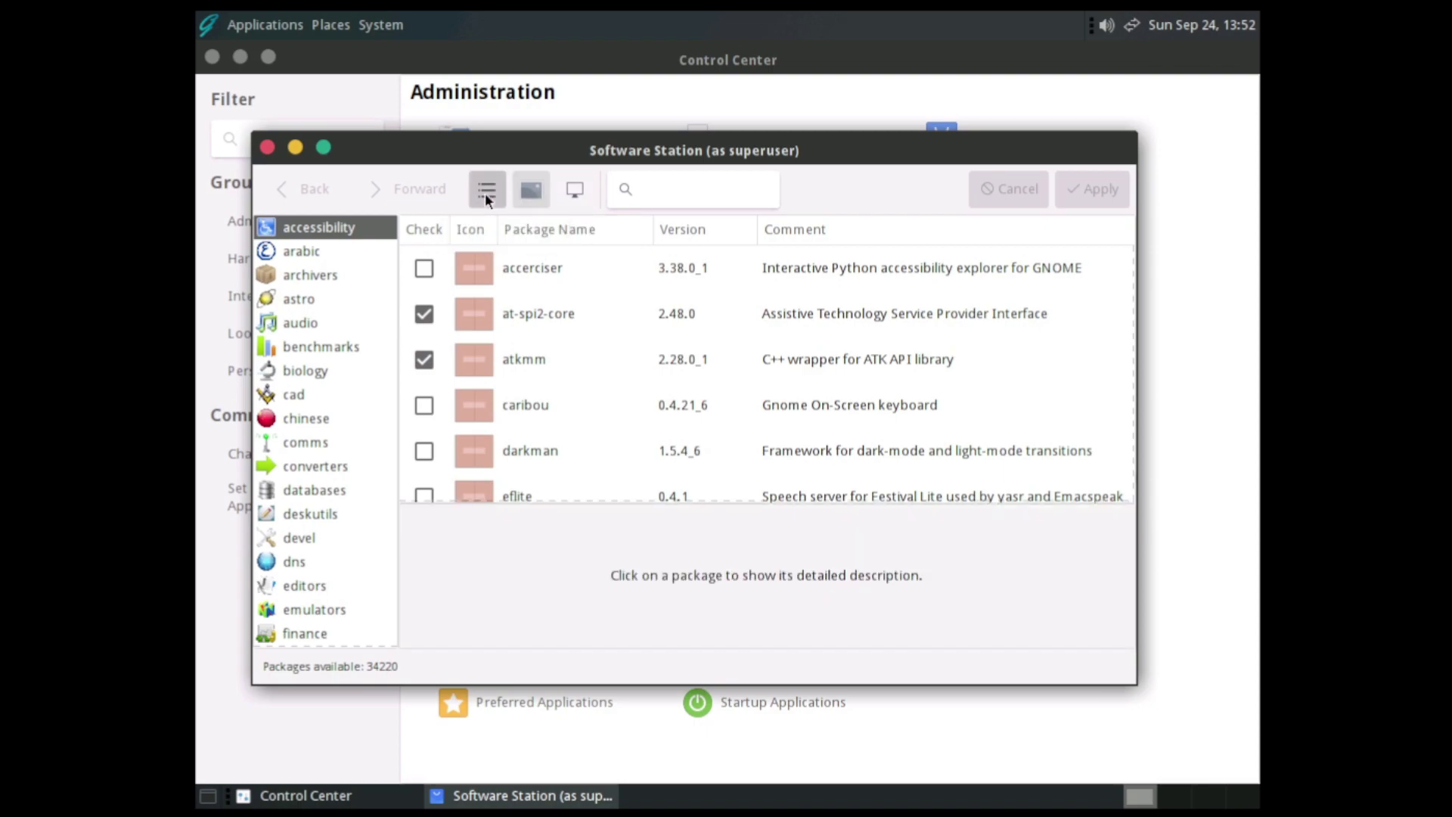
pyautogui.click(485, 195)
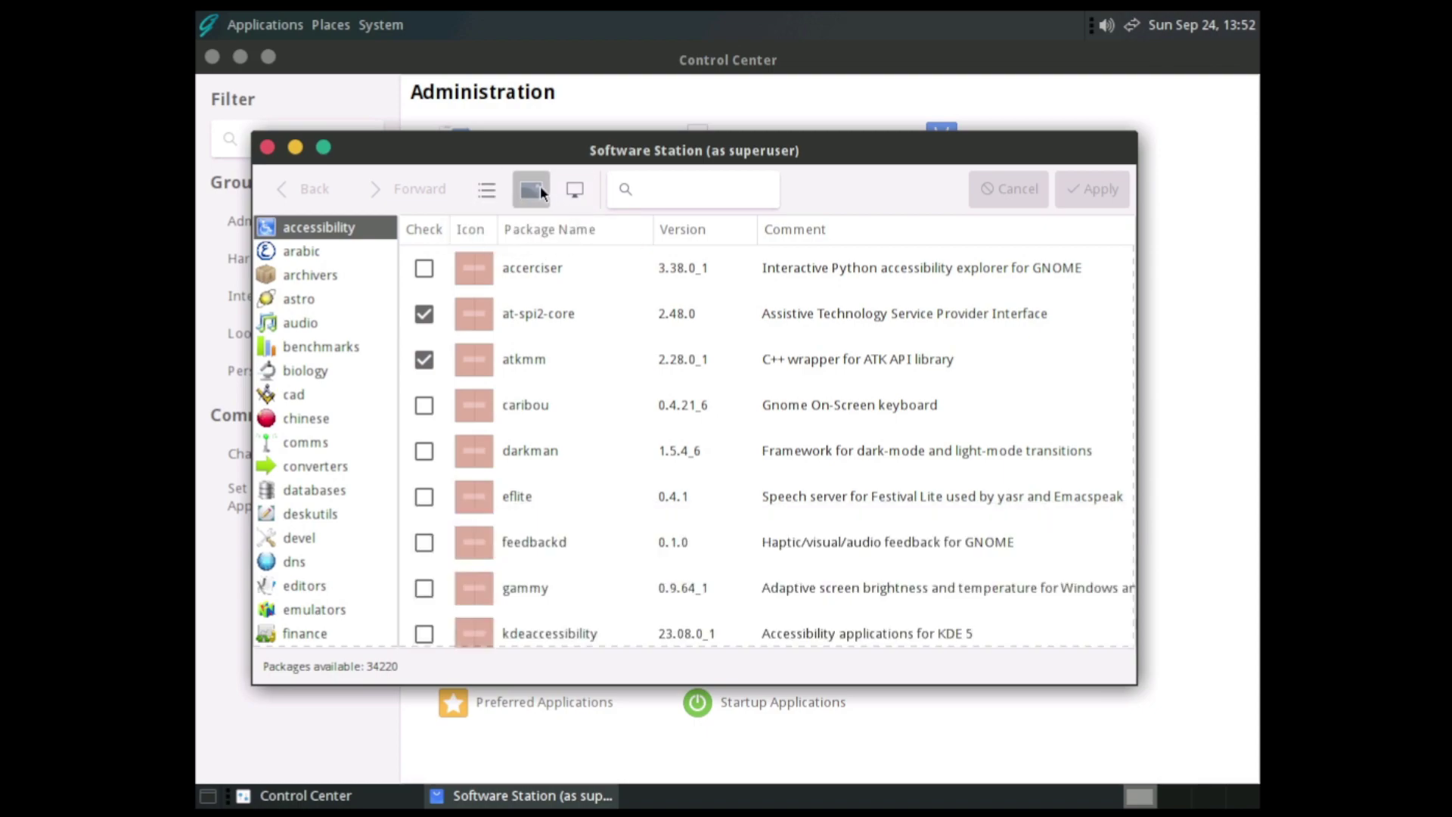
# Step: Browse the benchmarks, audio and net categories, ending on the www package list
pyautogui.click(317, 342)
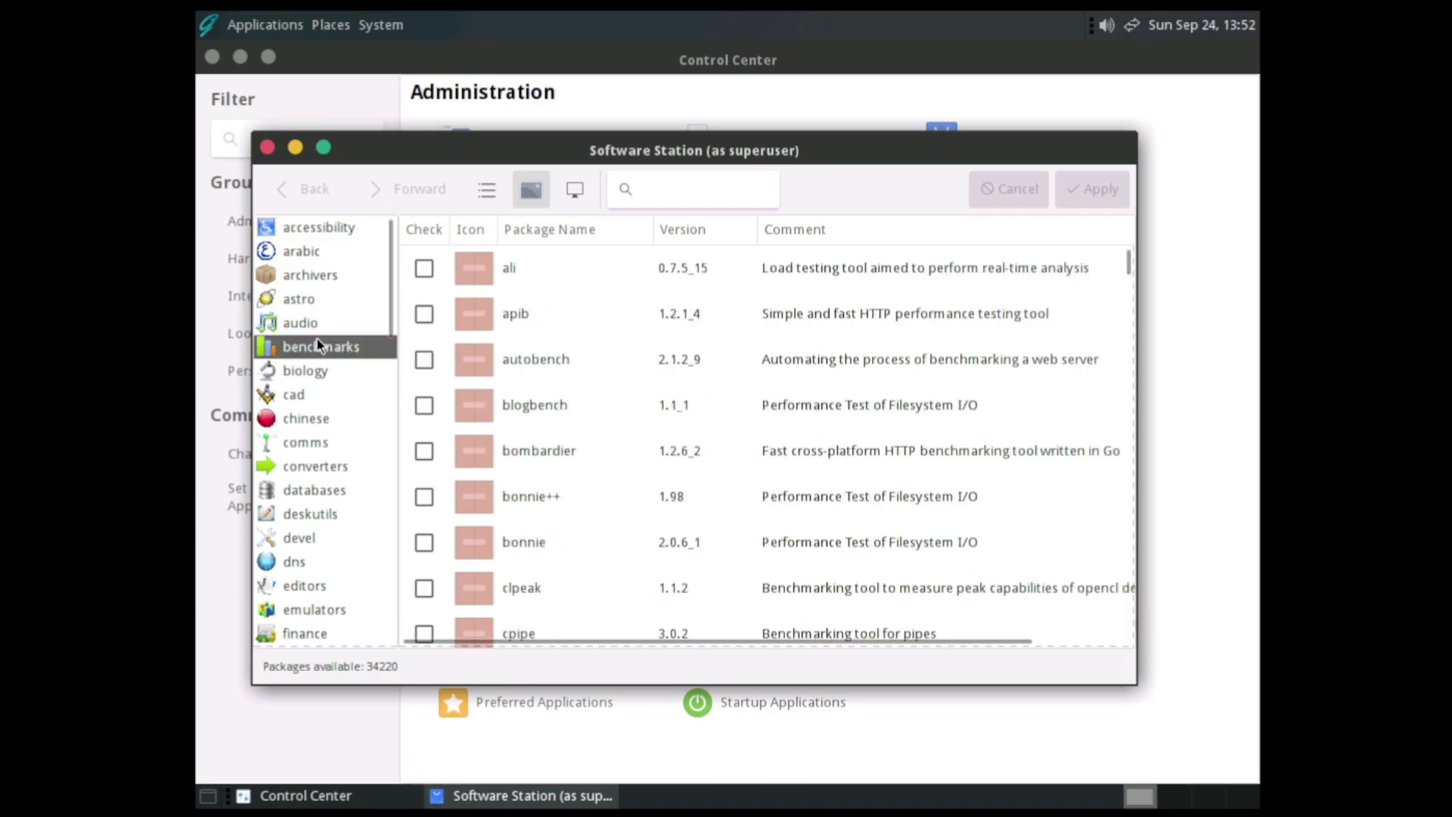
pyautogui.click(310, 323)
pyautogui.scroll(-3, 307, 351)
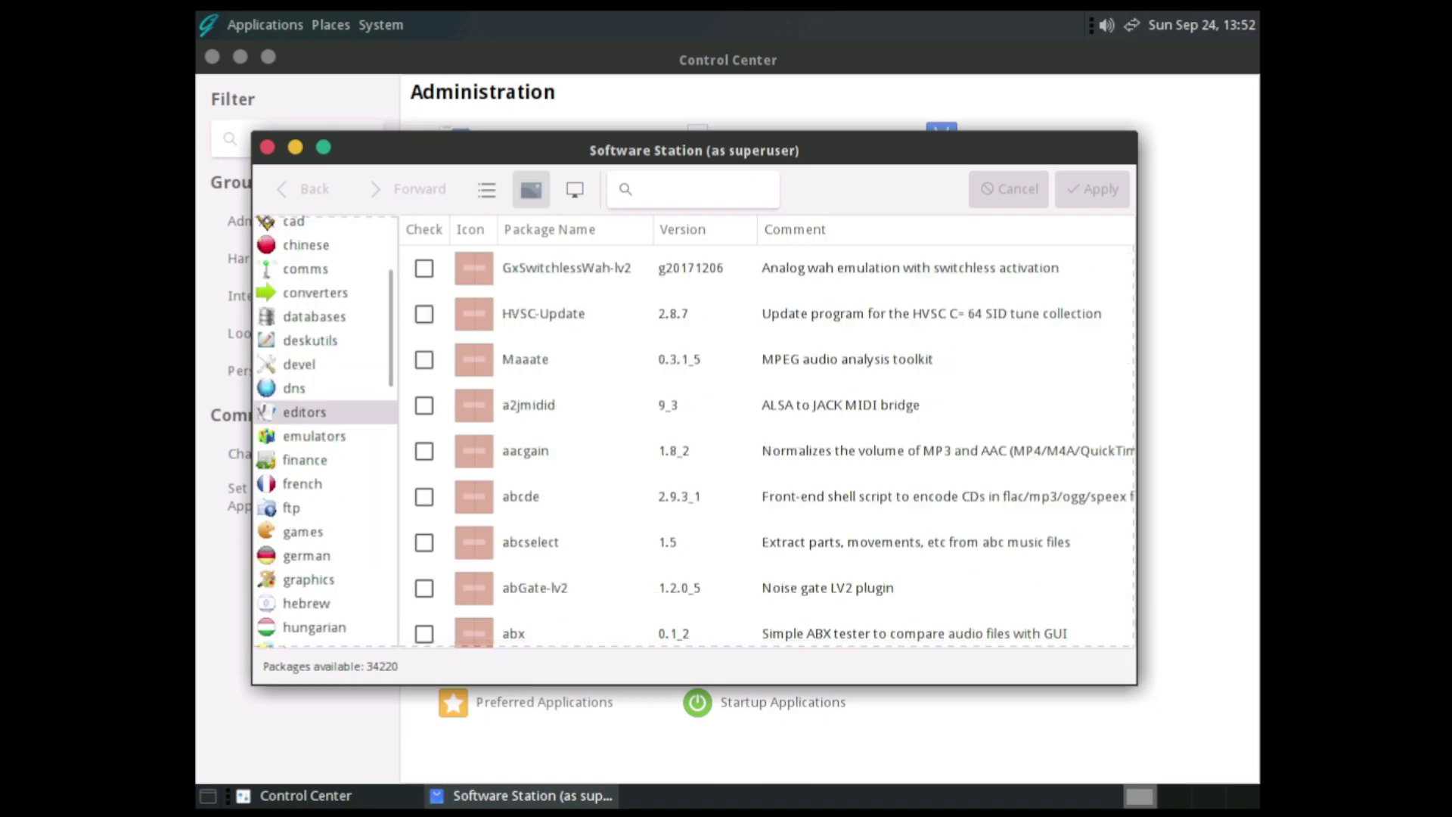
pyautogui.scroll(-6, 336, 484)
pyautogui.click(324, 521)
pyautogui.scroll(-7, 325, 529)
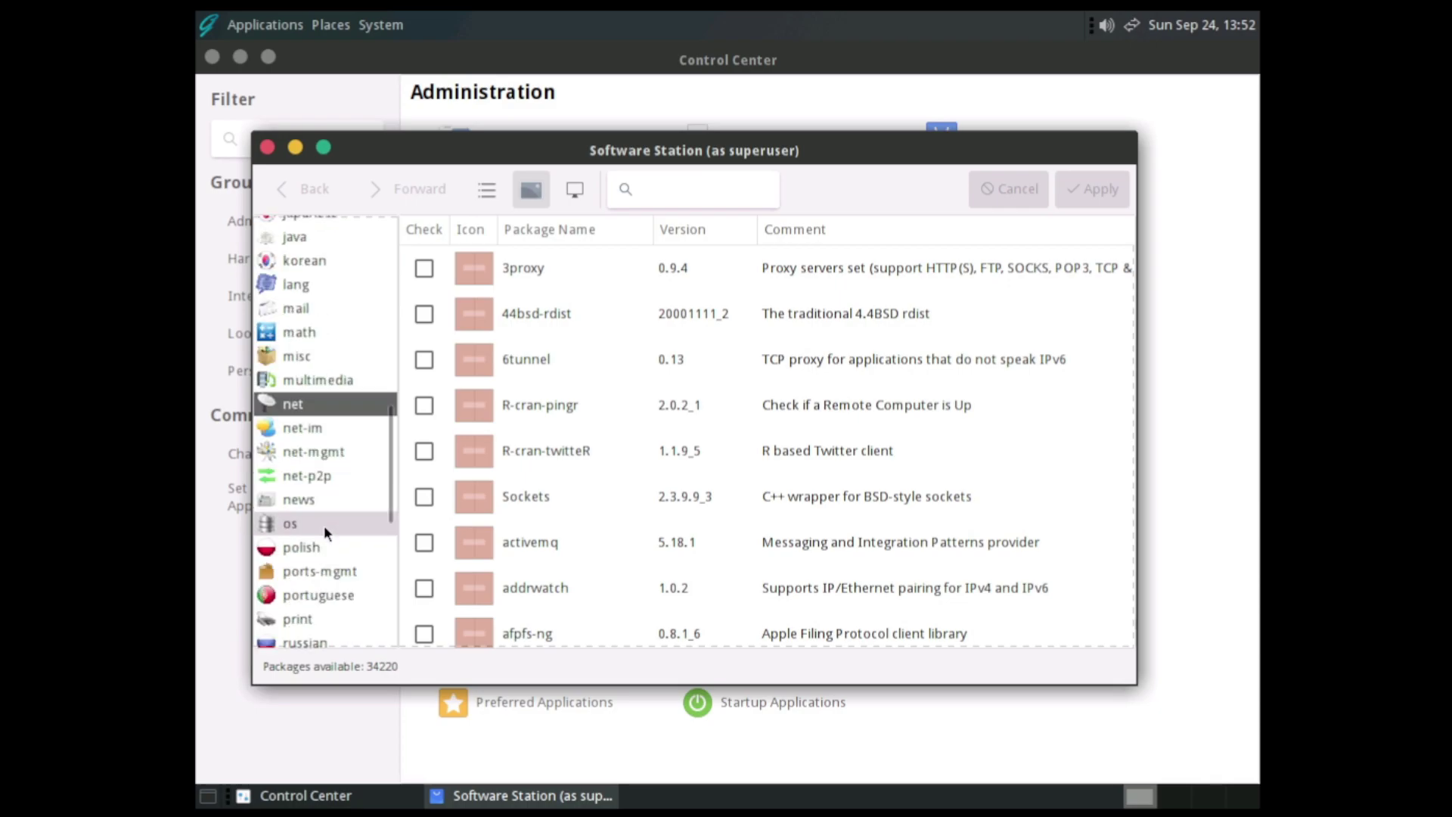
pyautogui.click(315, 547)
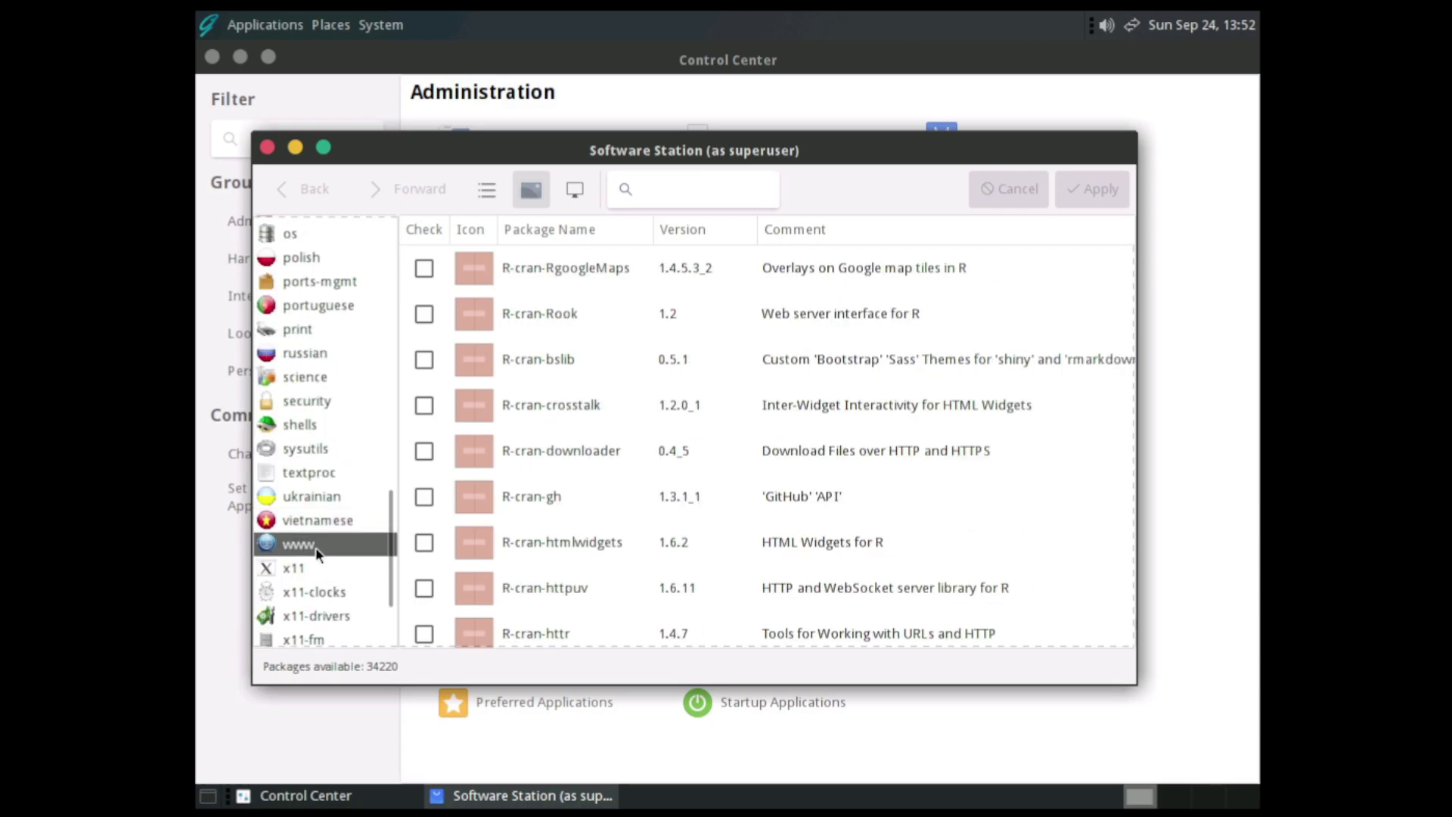
pyautogui.scroll(-10, 812, 538)
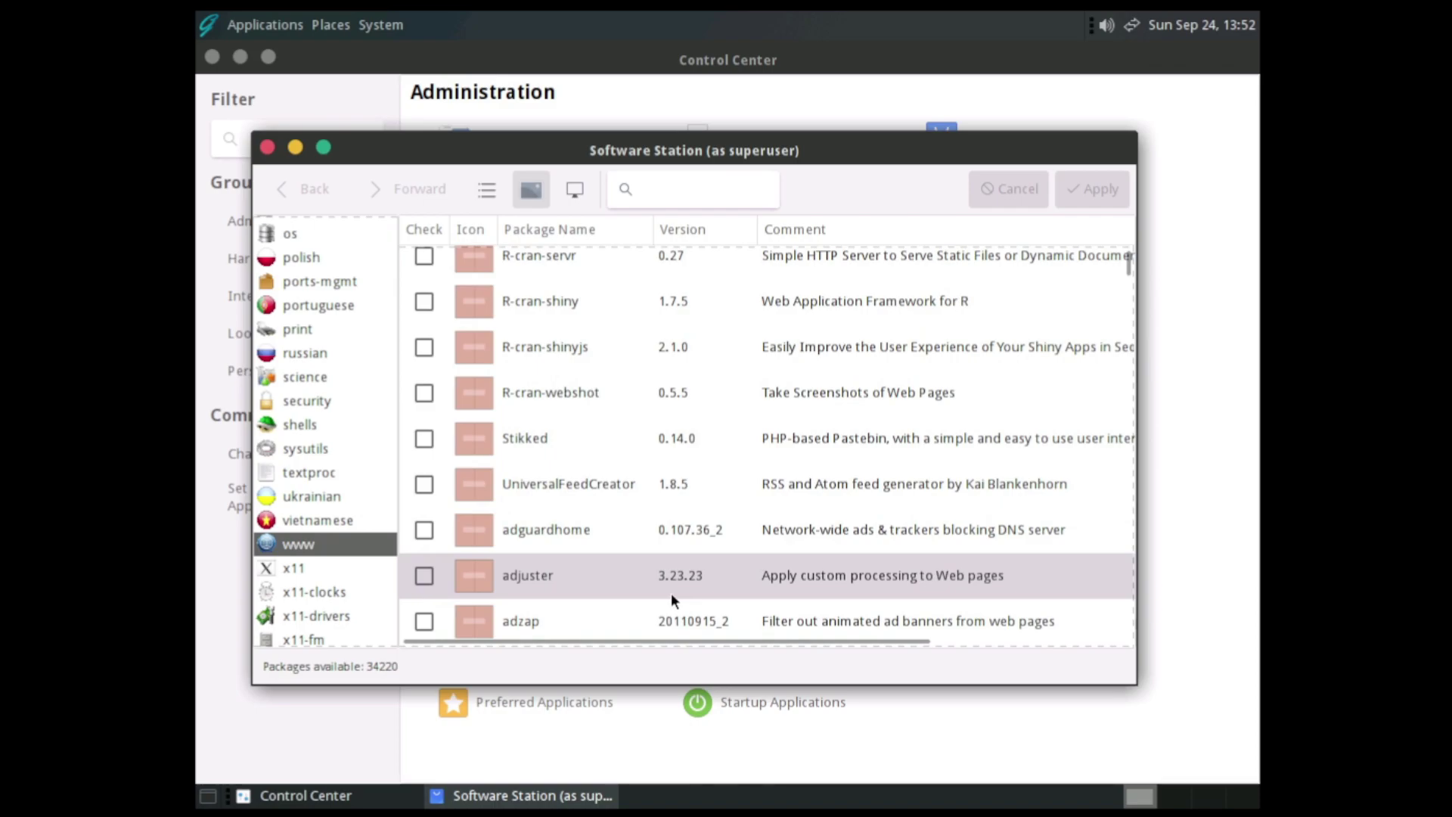
pyautogui.scroll(-3, 357, 507)
pyautogui.scroll(15, 357, 506)
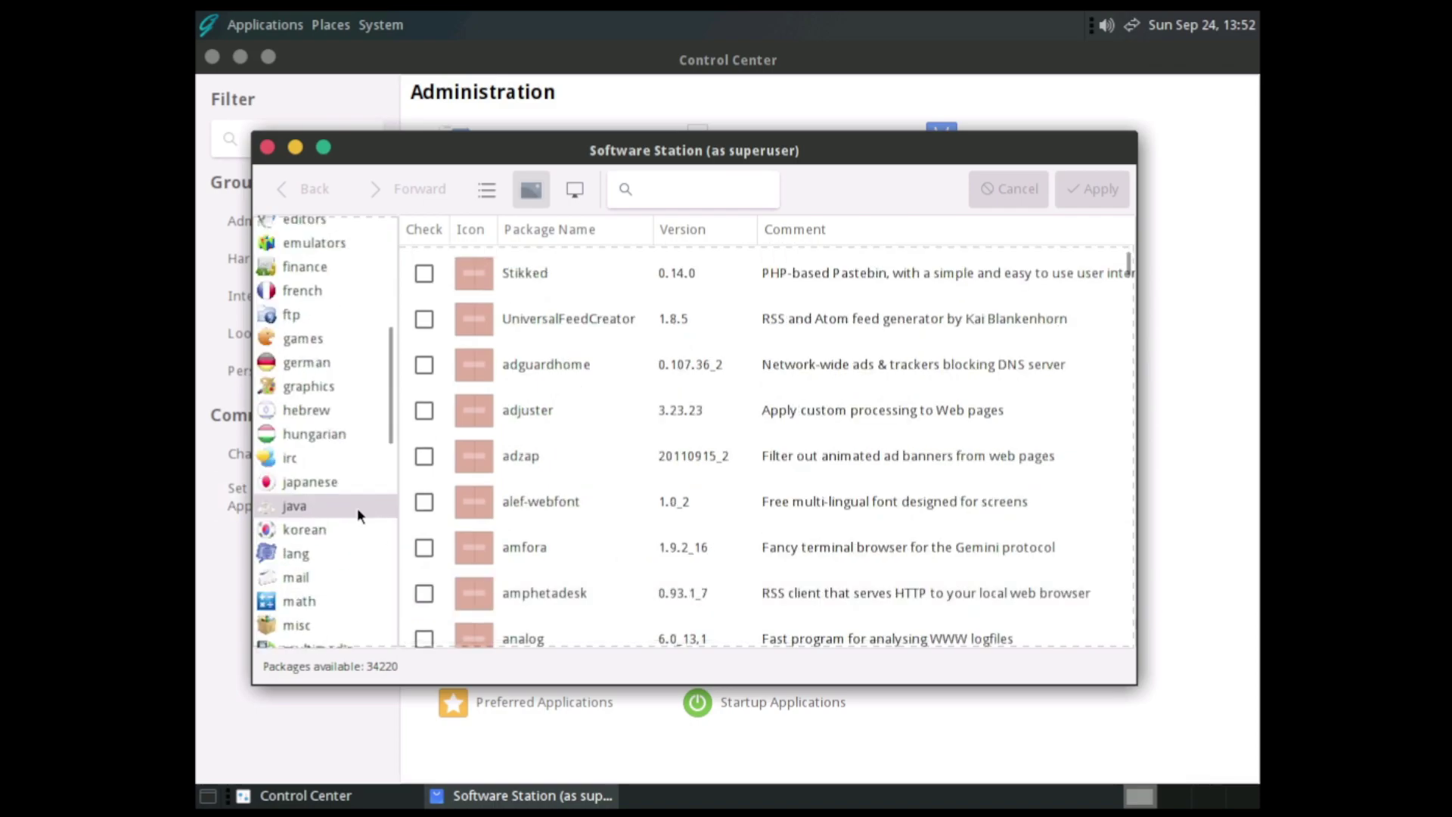
pyautogui.scroll(1, 357, 507)
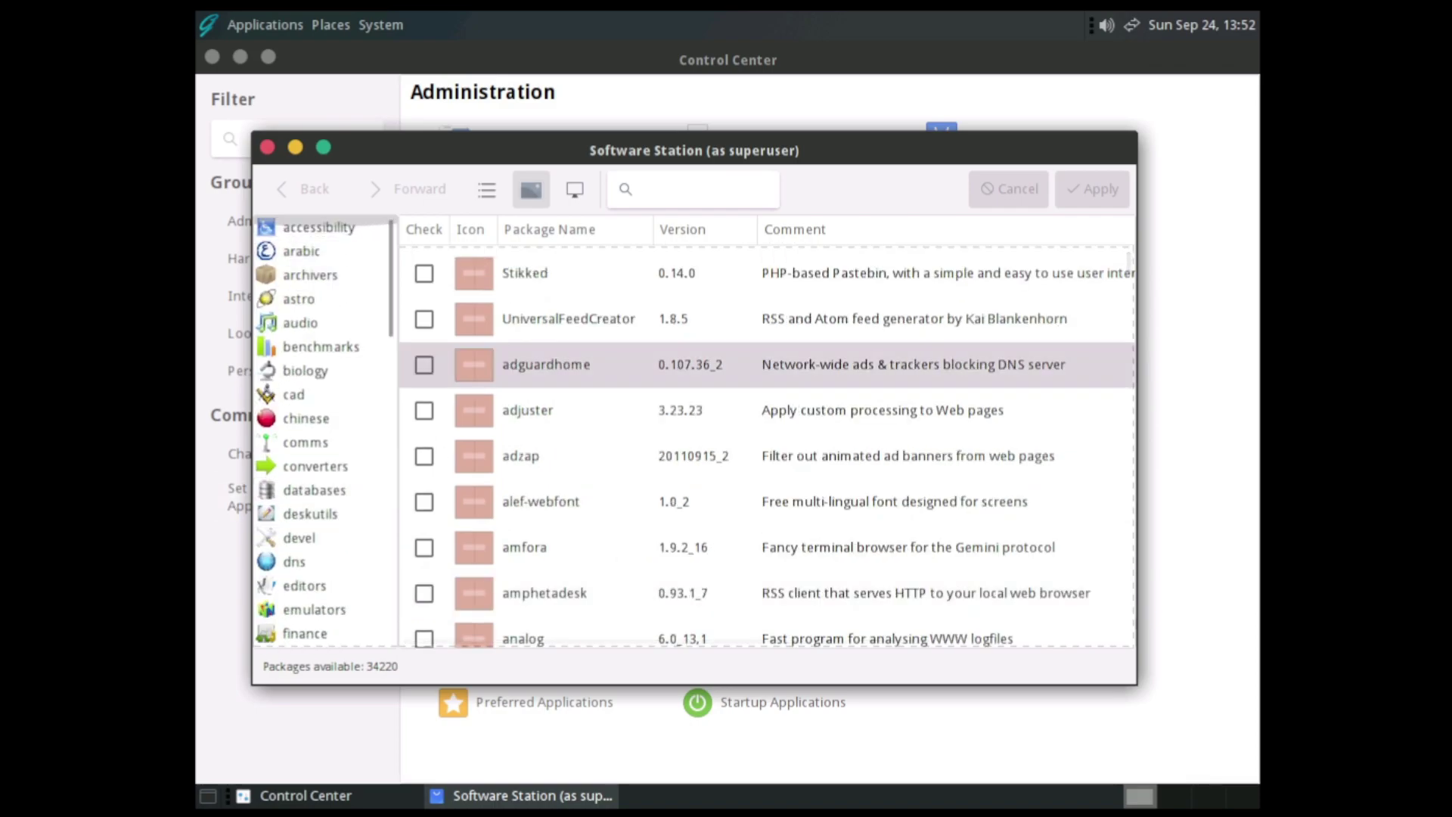
# Step: Search for 'chro' and mark the chromium package for installation
pyautogui.click(682, 186)
pyautogui.write('brave')
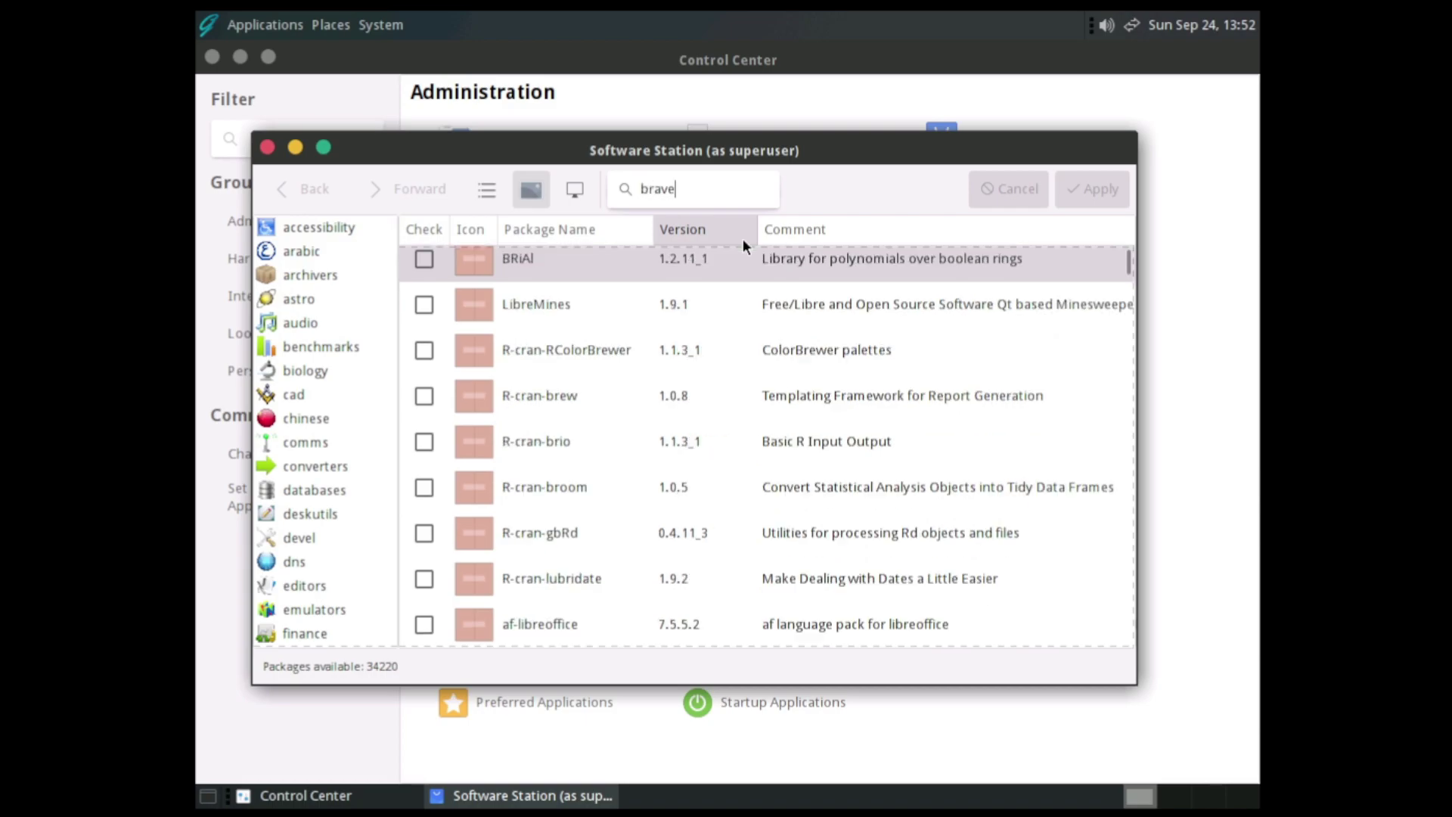
pyautogui.press('BackSpace')
pyautogui.press('BackSpace')
pyautogui.press('BackSpace')
pyautogui.press('BackSpace')
pyautogui.press('BackSpace')
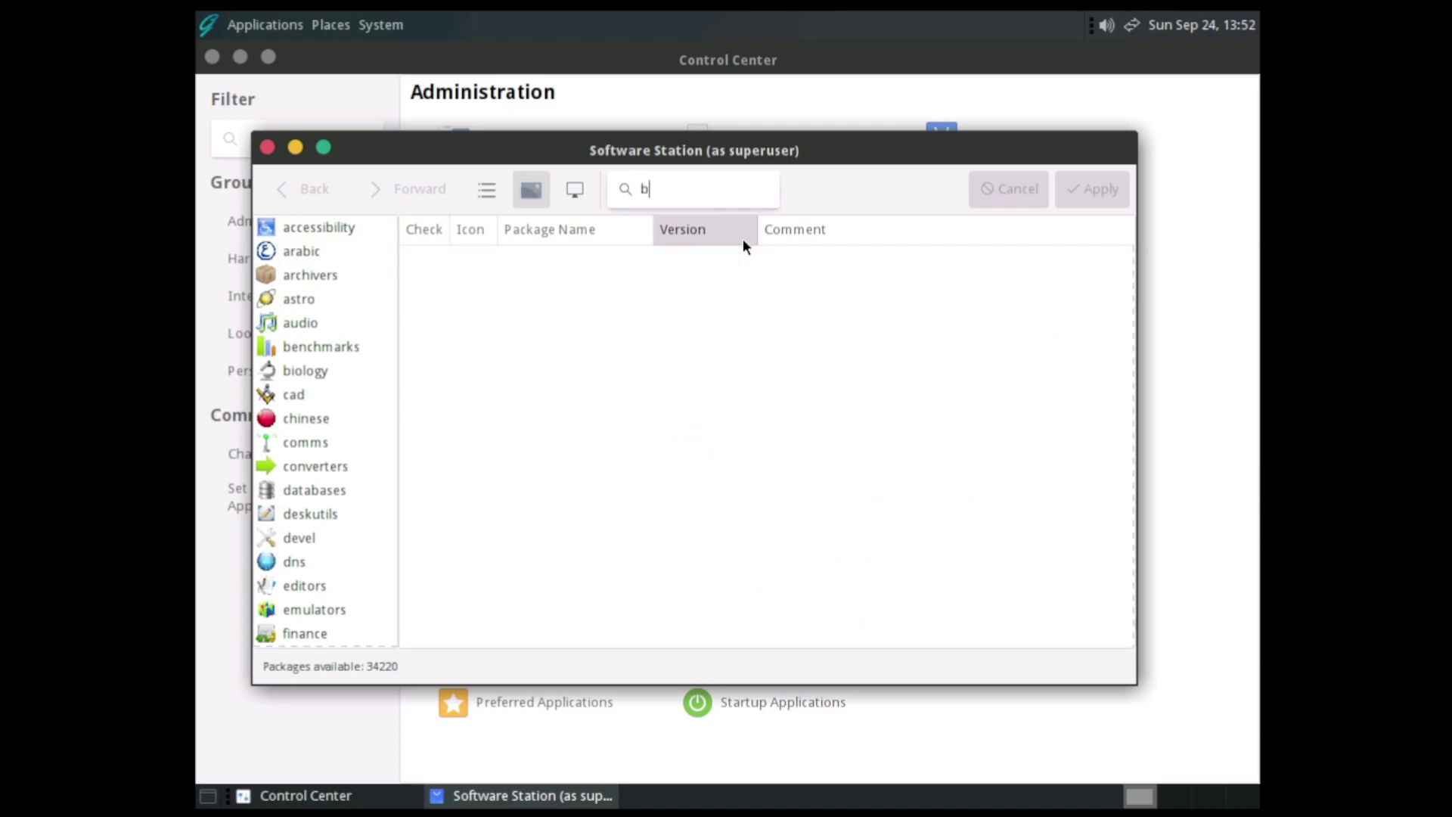
pyautogui.write('chr')
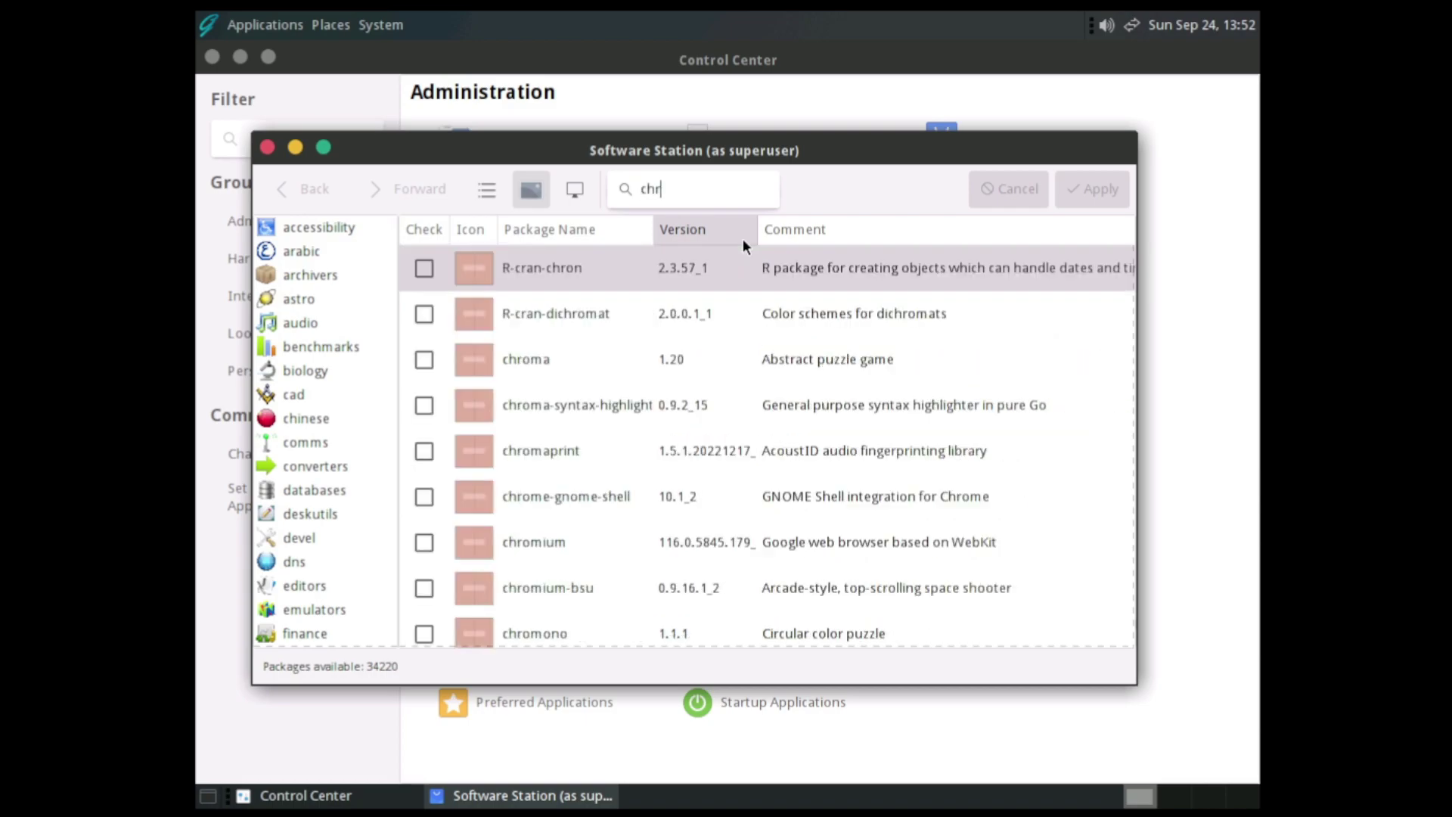
pyautogui.write('o')
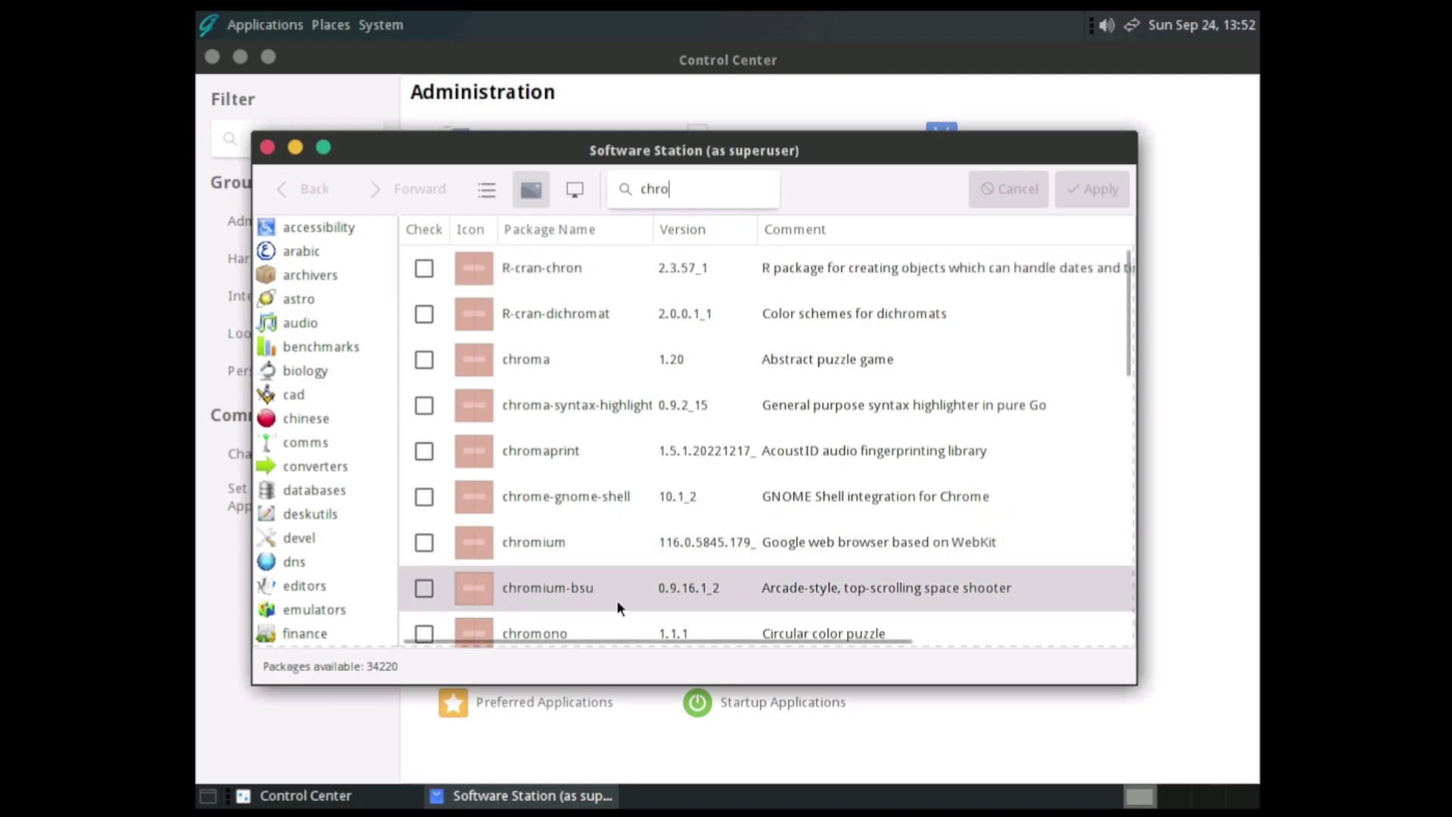
pyautogui.click(571, 559)
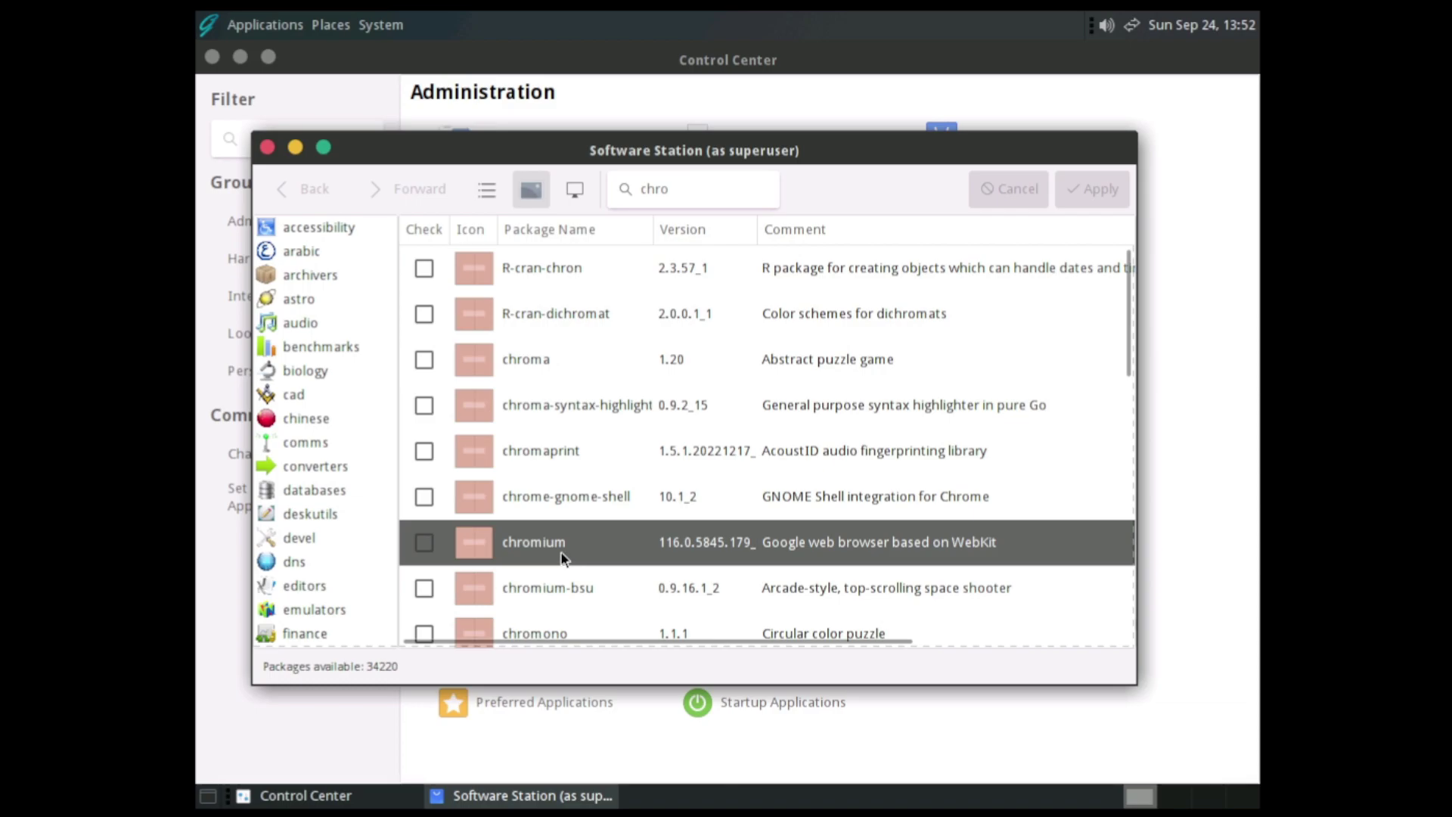
pyautogui.click(425, 546)
pyautogui.scroll(-4, 942, 533)
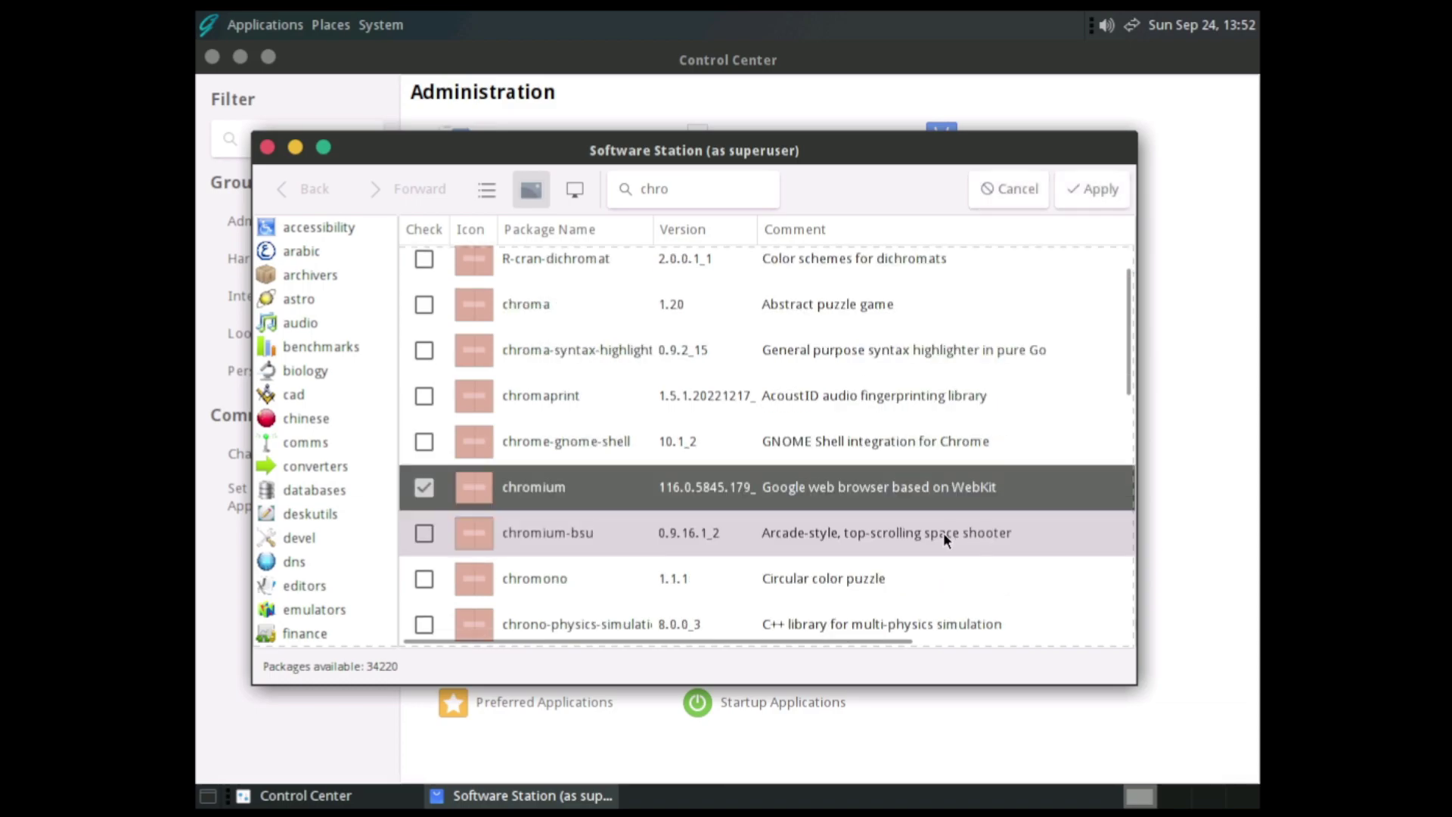
pyautogui.scroll(-8, 915, 535)
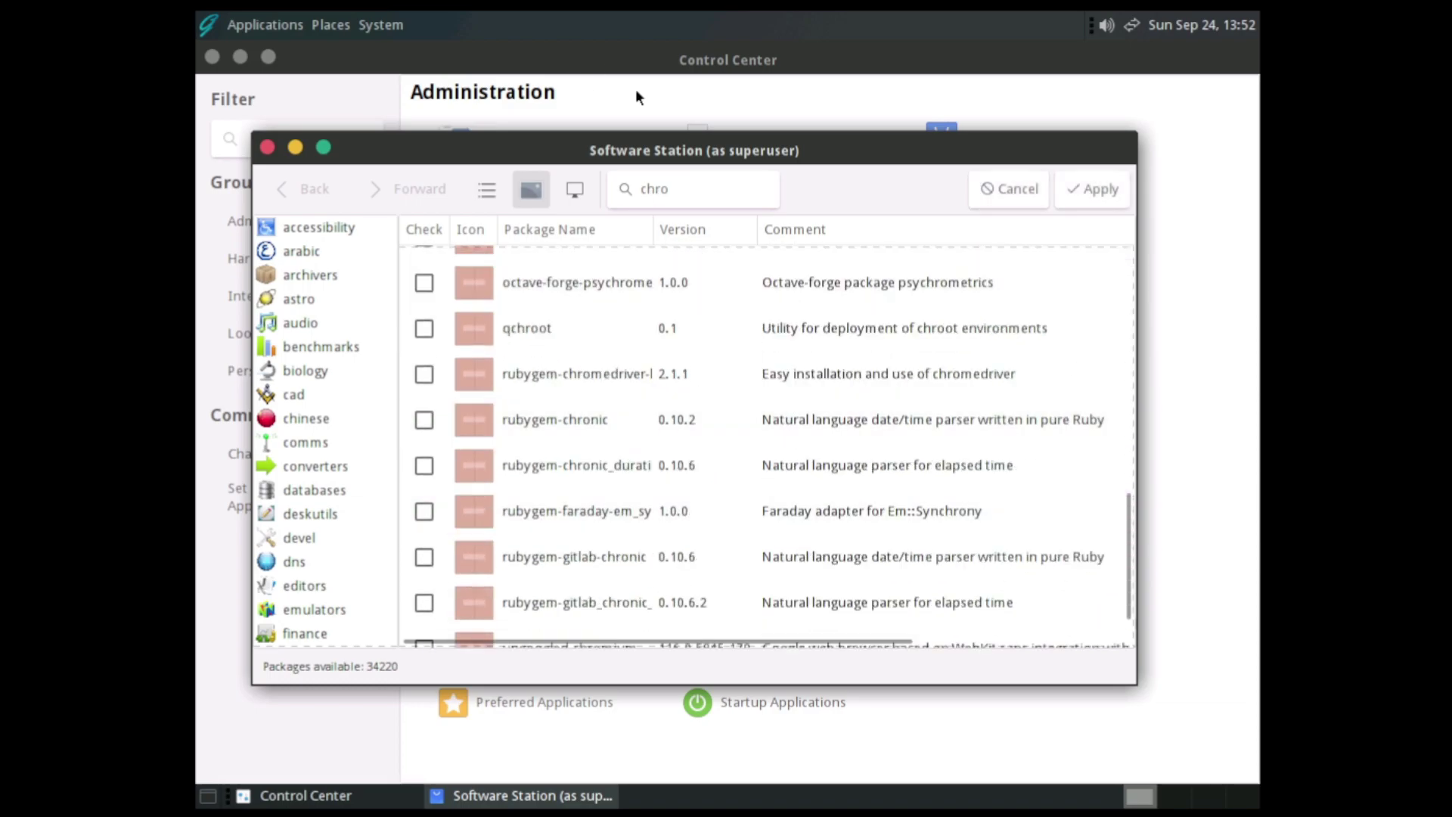
# Step: Search for 'vmw' and mark the xf86-video-vmware display driver for installation
pyautogui.doubleClick(656, 188)
pyautogui.write('pale')
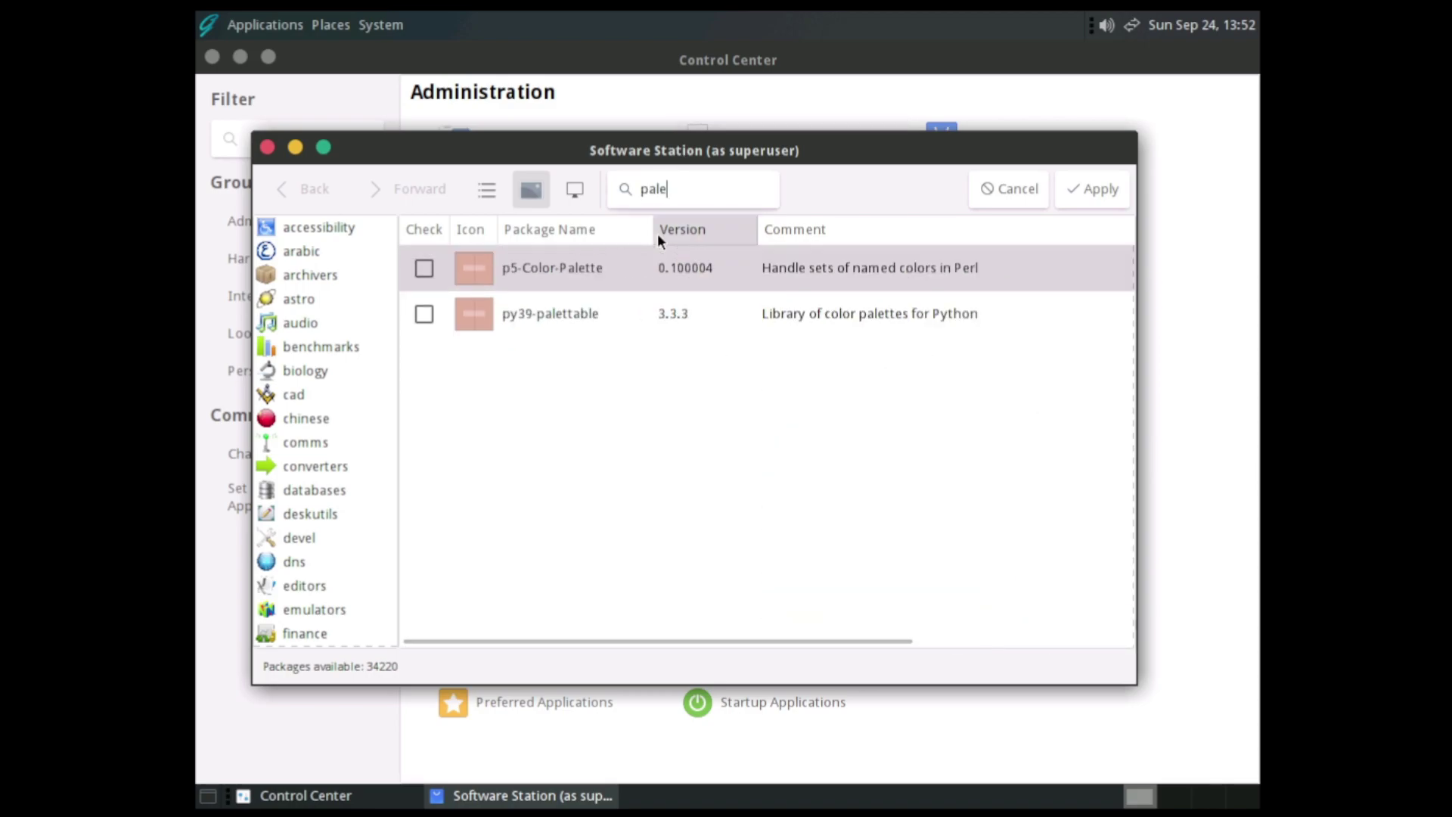
pyautogui.press('BackSpace')
pyautogui.press('BackSpace')
pyautogui.press('BackSpace')
pyautogui.press('BackSpace')
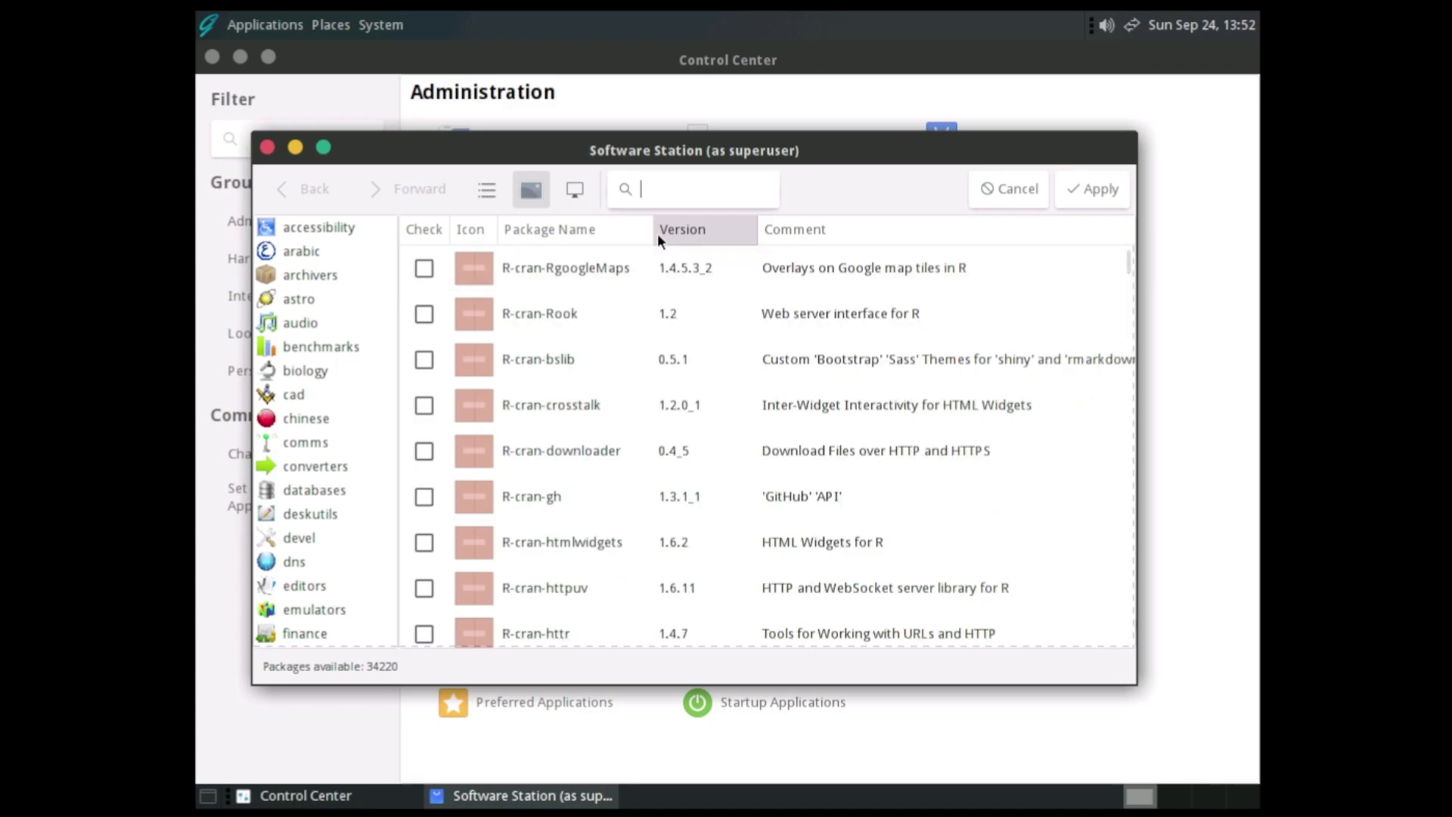
pyautogui.write('vmwre')
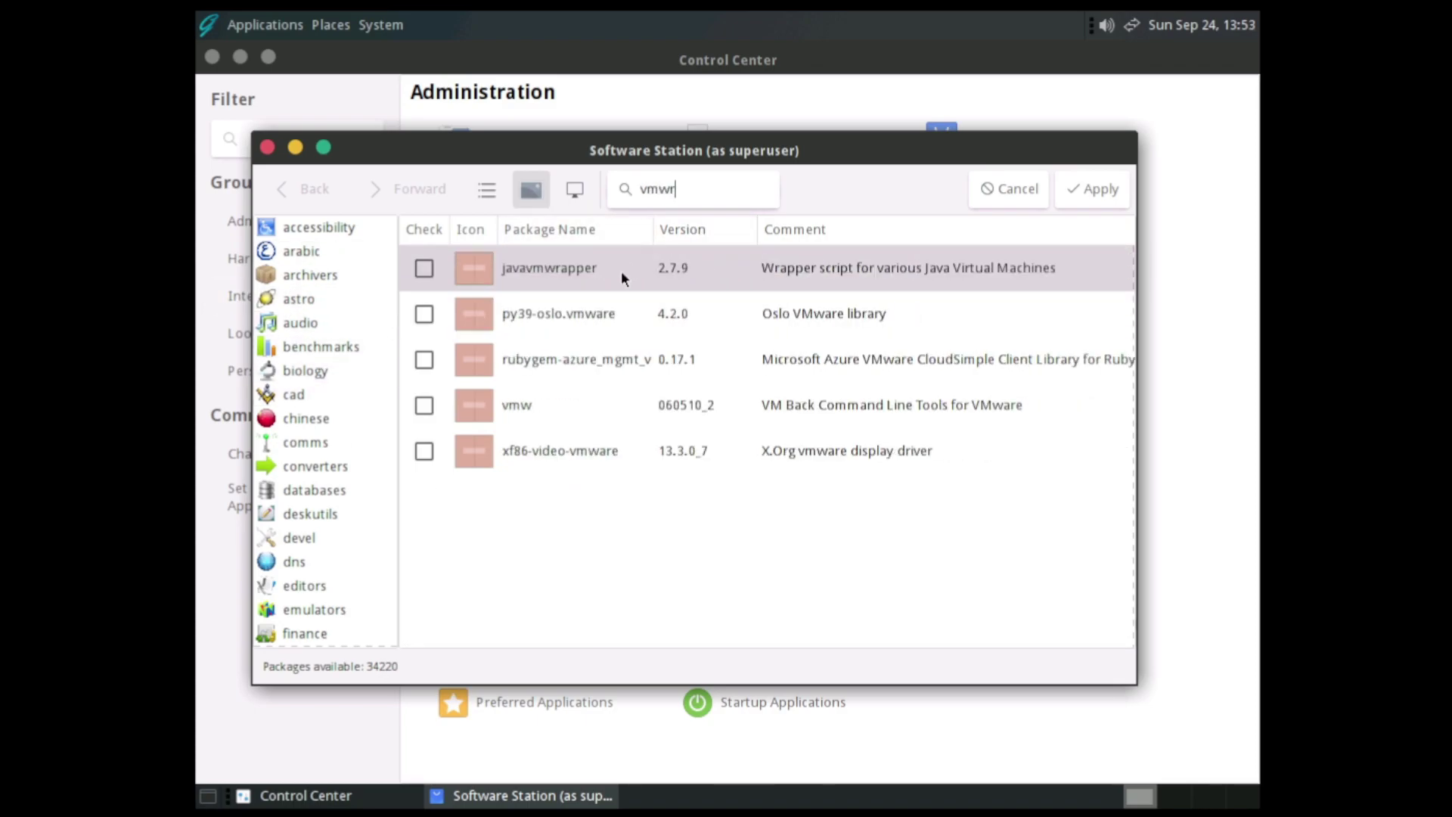
pyautogui.press('BackSpace')
pyautogui.press('BackSpace')
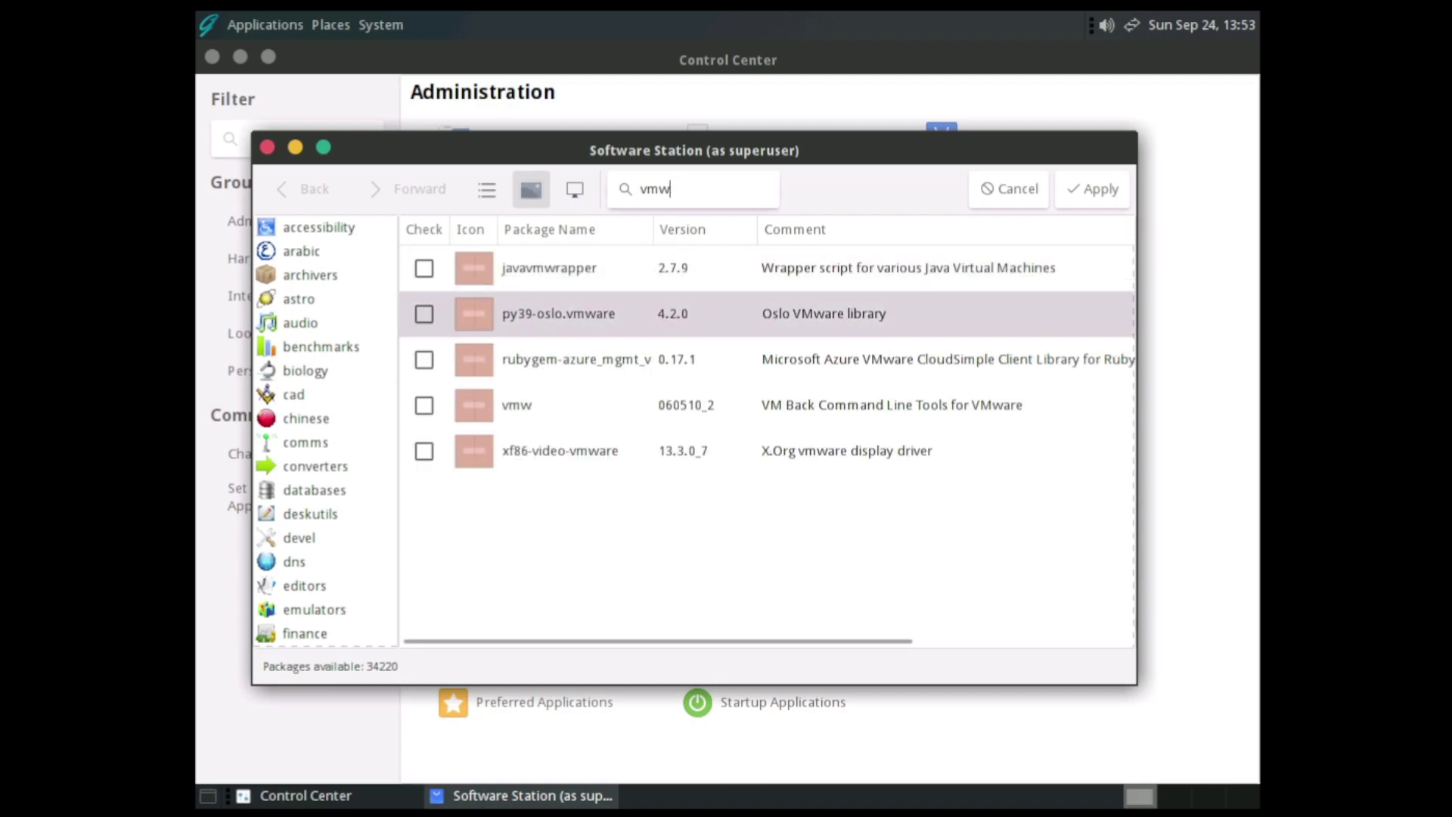
pyautogui.click(544, 455)
pyautogui.click(424, 453)
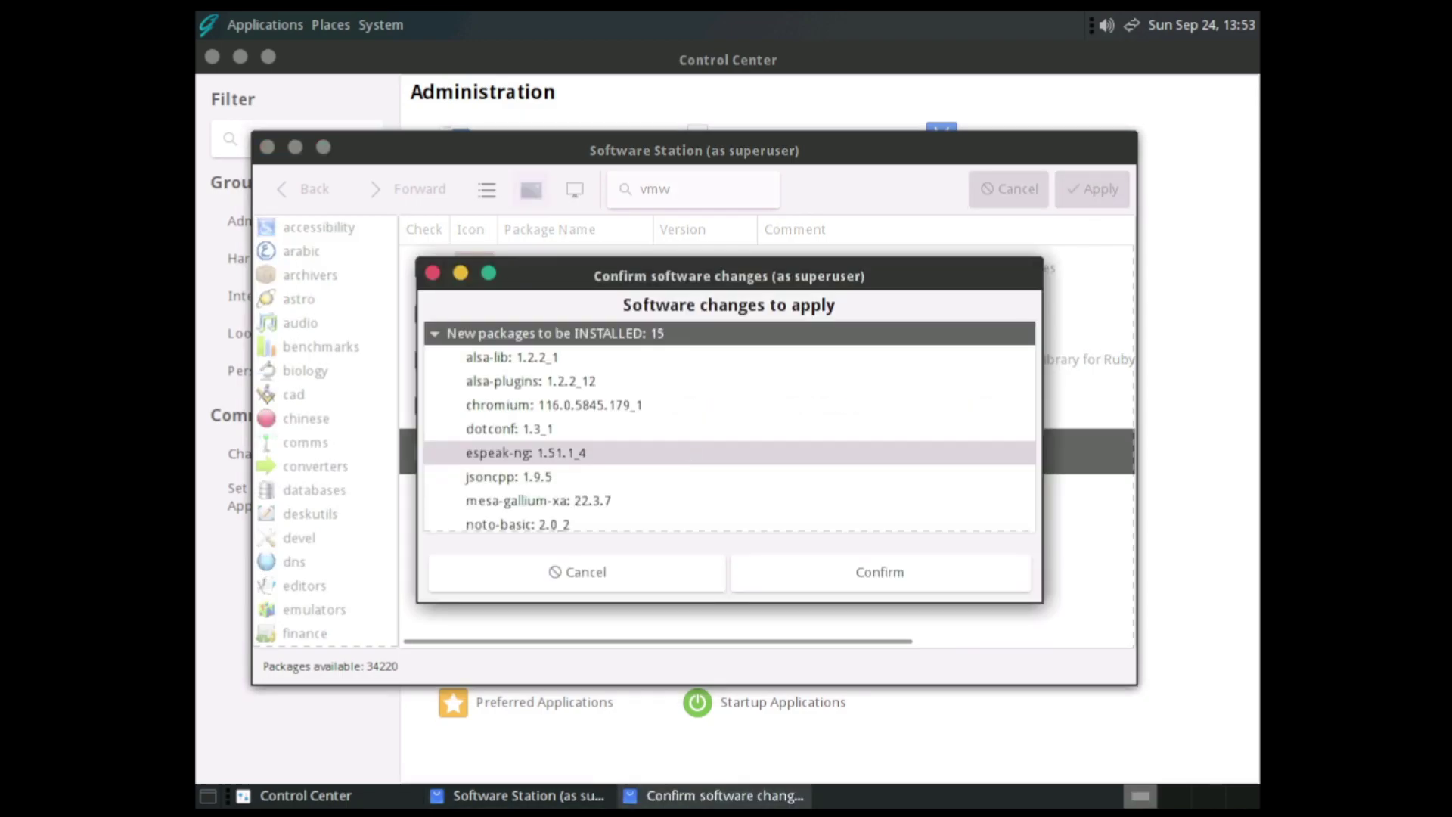
# Step: Confirm installing the 15 queued packages, an 89 MiB download
pyautogui.scroll(-3, 1009, 446)
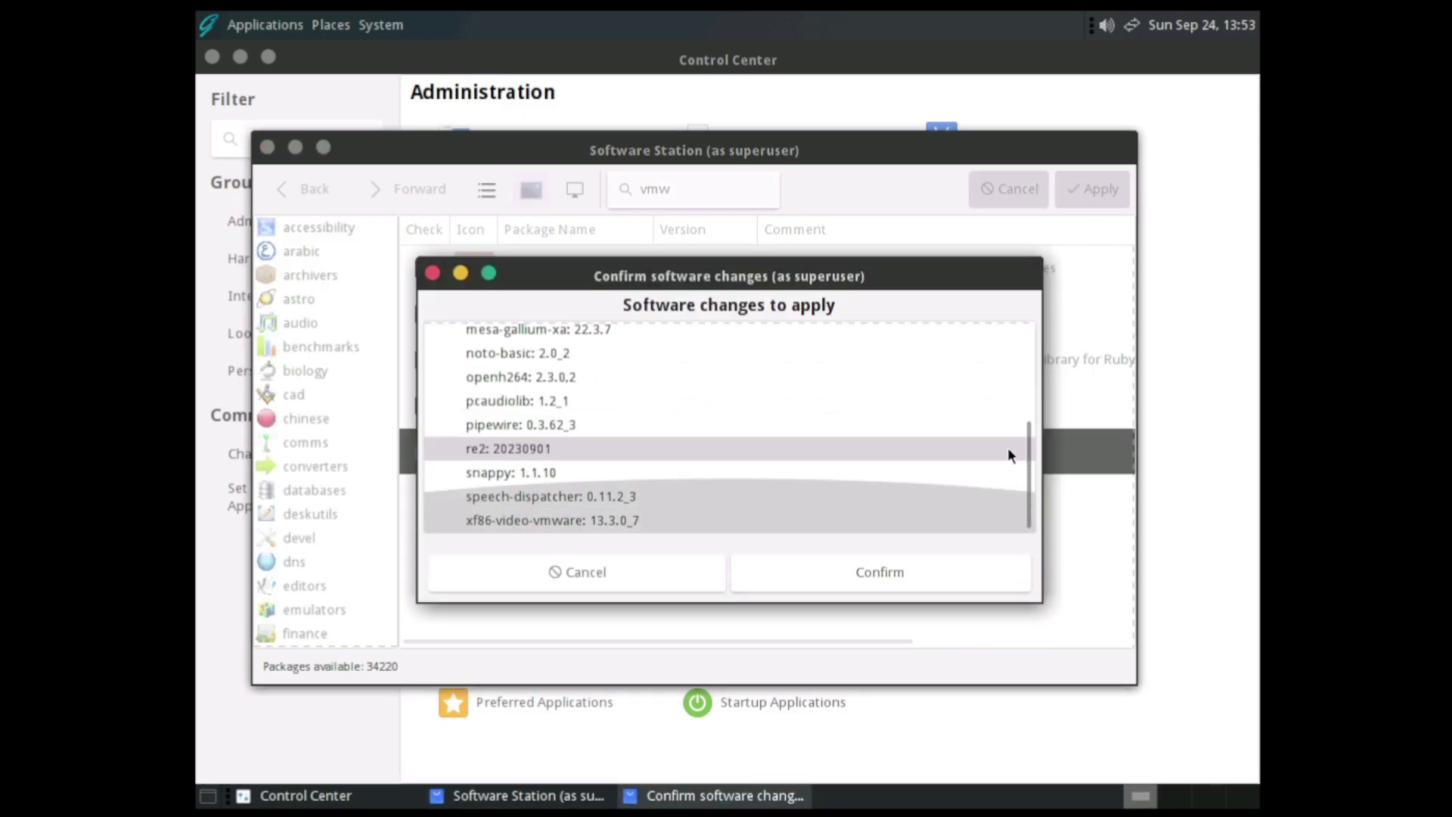
pyautogui.click(825, 575)
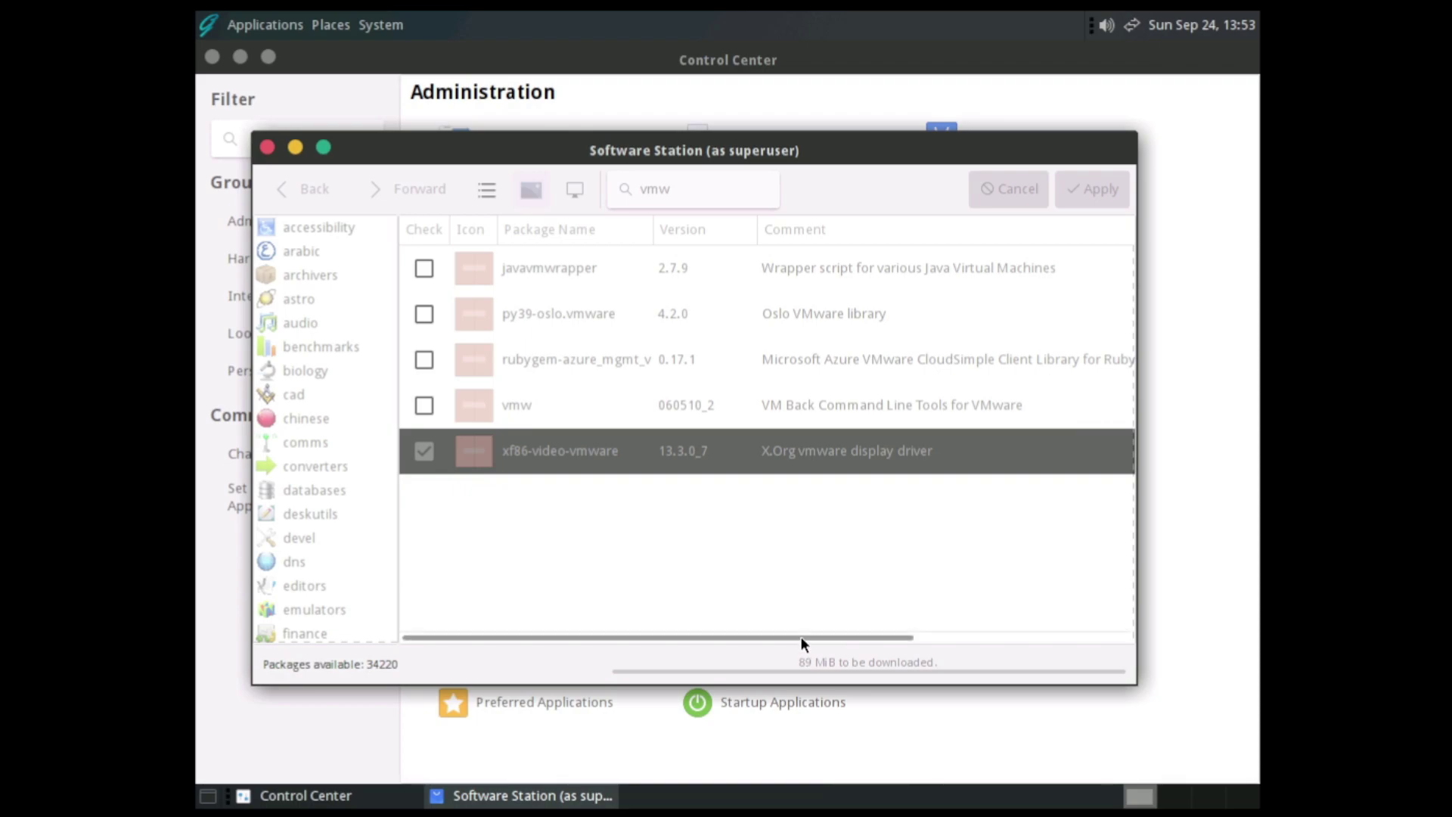
pyautogui.hscroll(5, 788, 637)
pyautogui.hscroll(-5, 665, 639)
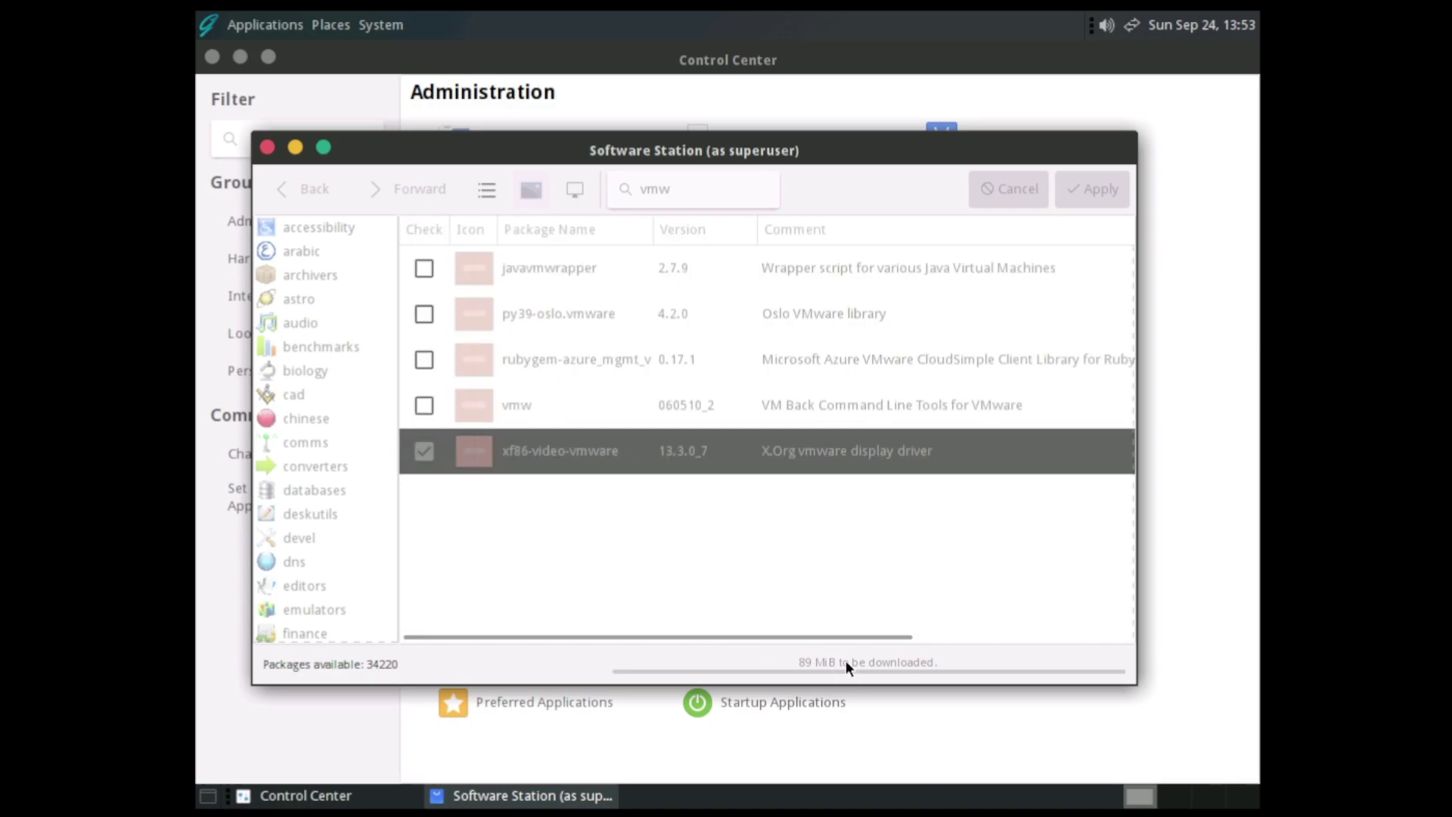
# Step: Switch between Software Station and Control Center from the taskbar while packages download
pyautogui.click(505, 797)
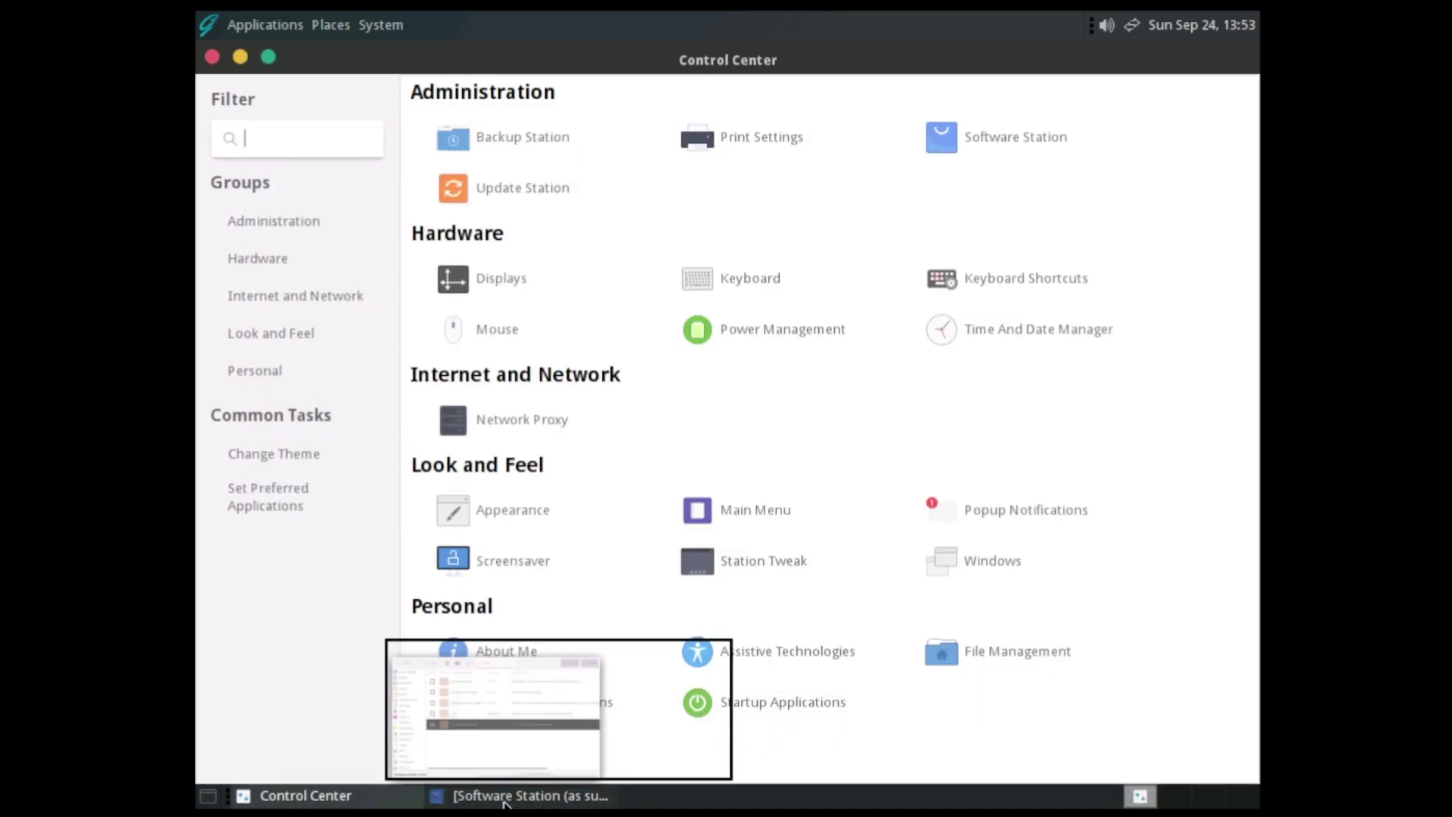
pyautogui.click(505, 799)
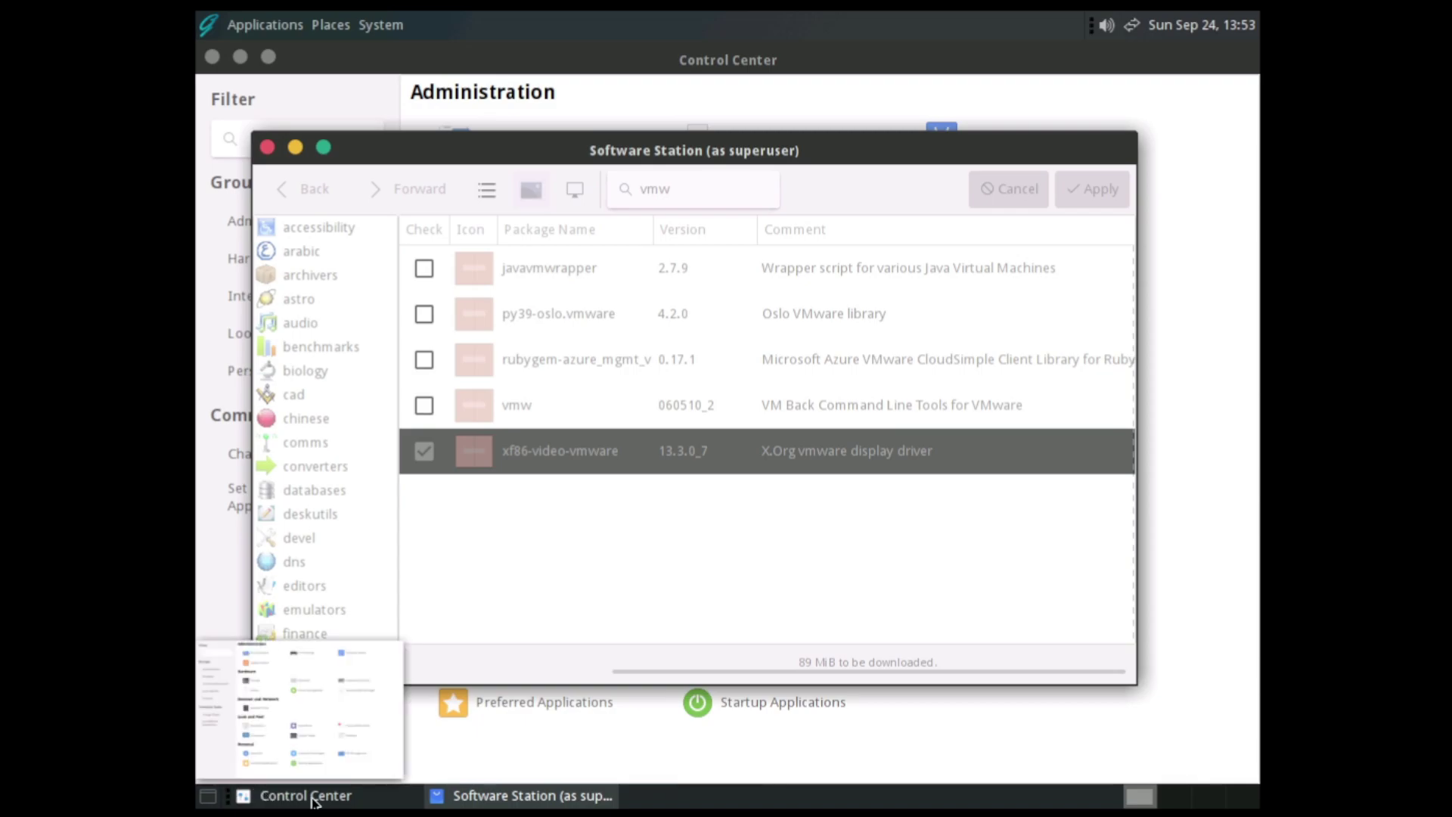
pyautogui.click(313, 800)
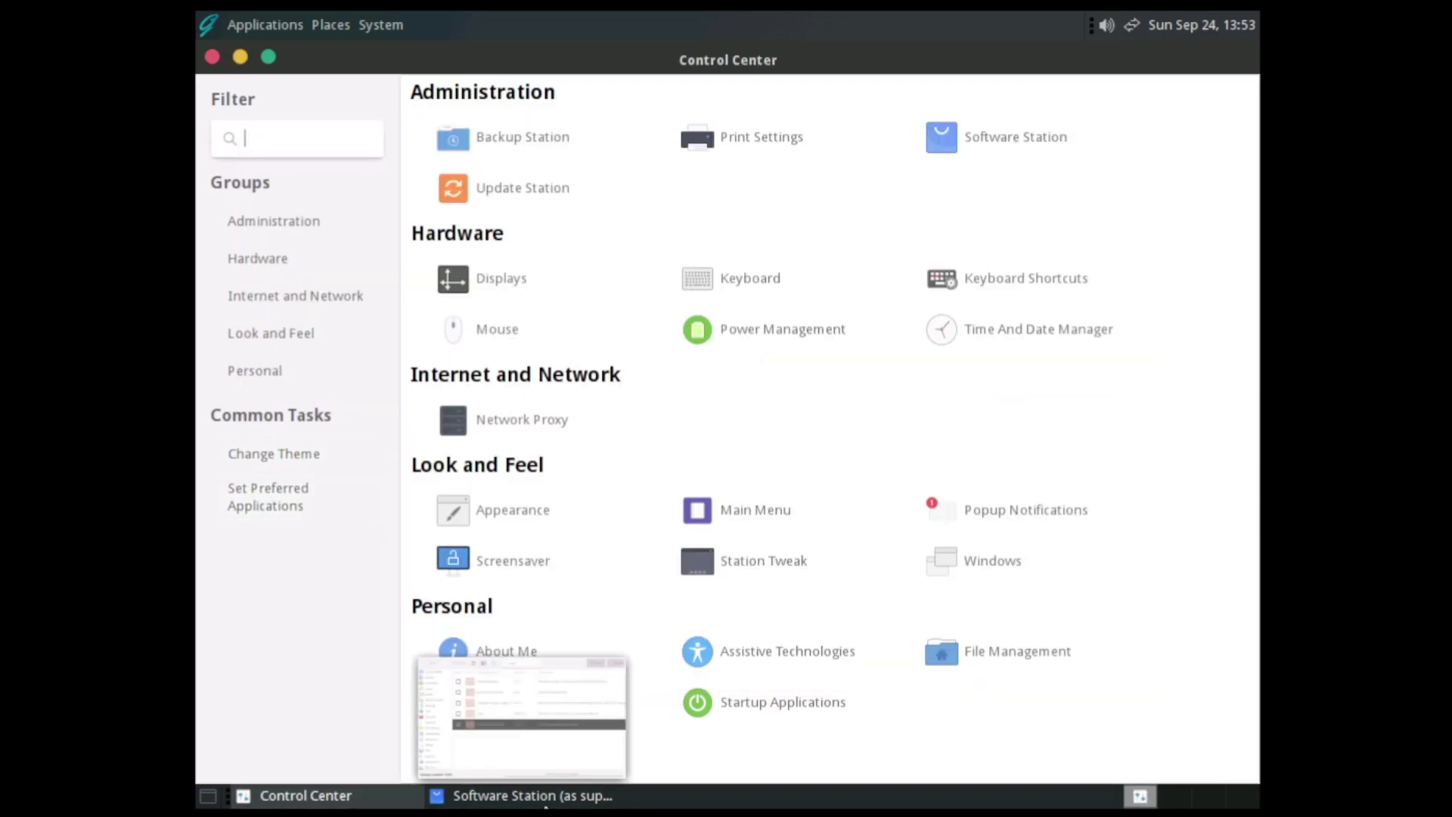
pyautogui.click(546, 804)
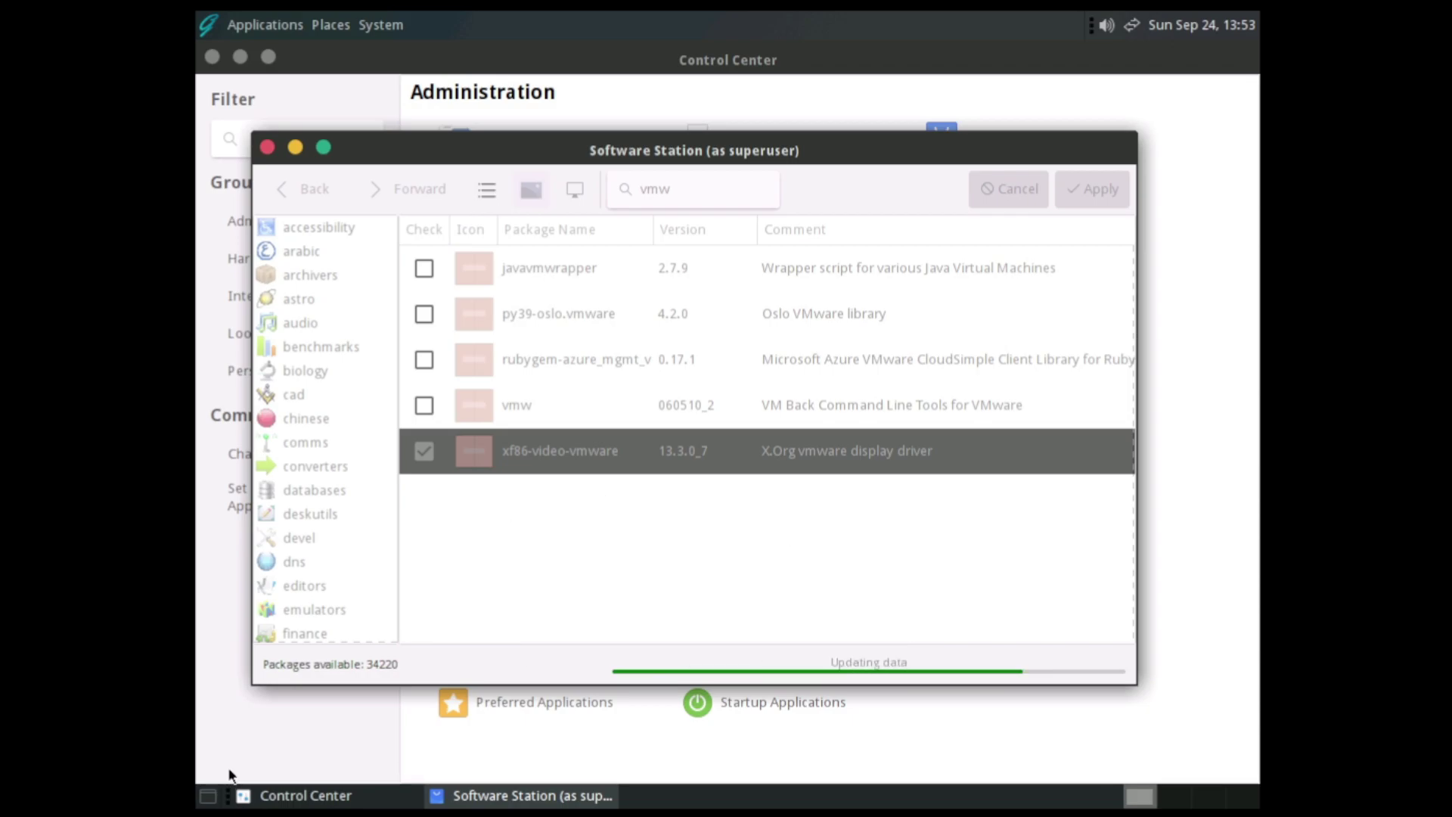
# Step: Launch Chromium from Applications > Internet
pyautogui.click(252, 752)
pyautogui.click(266, 24)
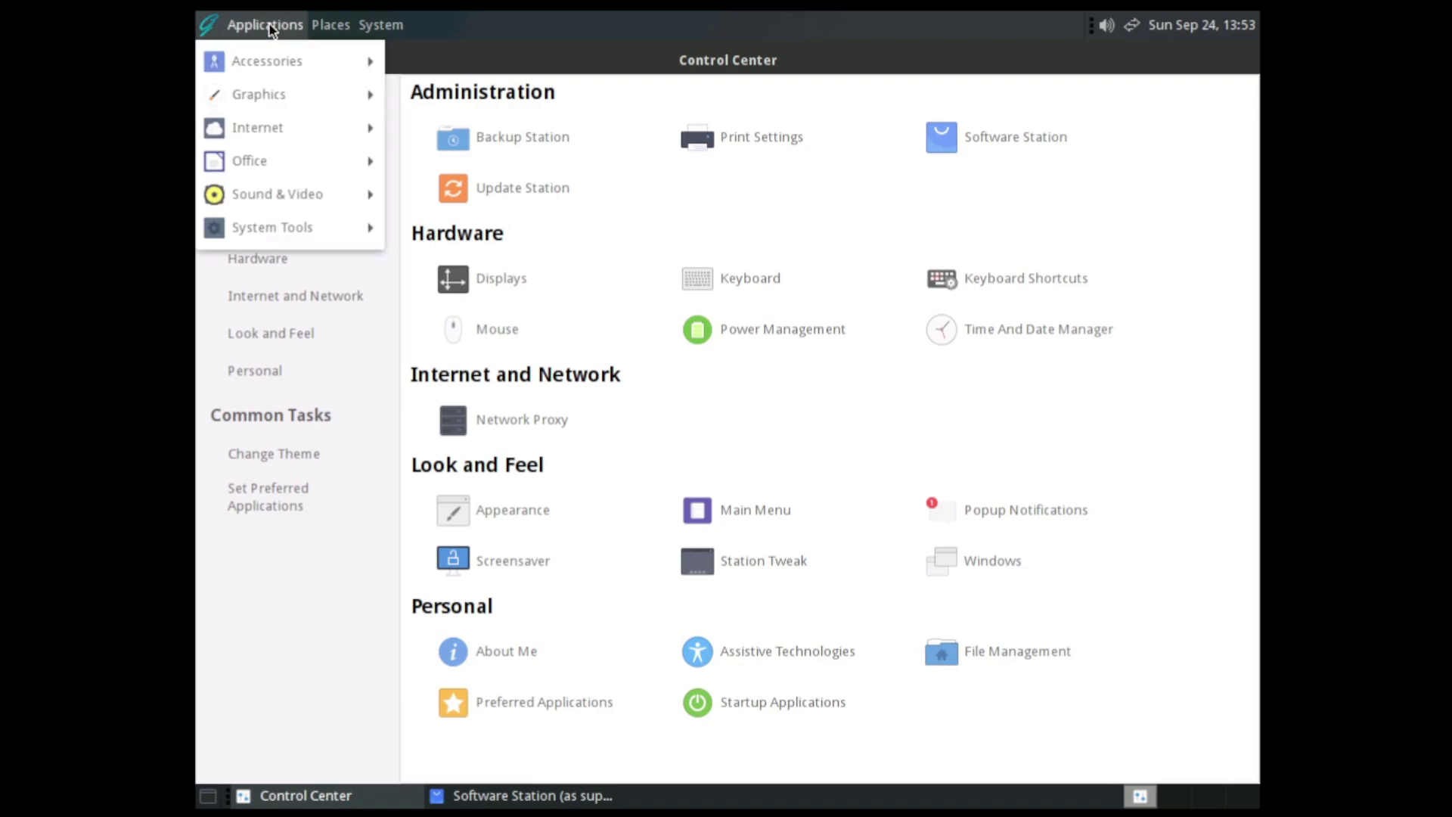
pyautogui.moveTo(239, 126)
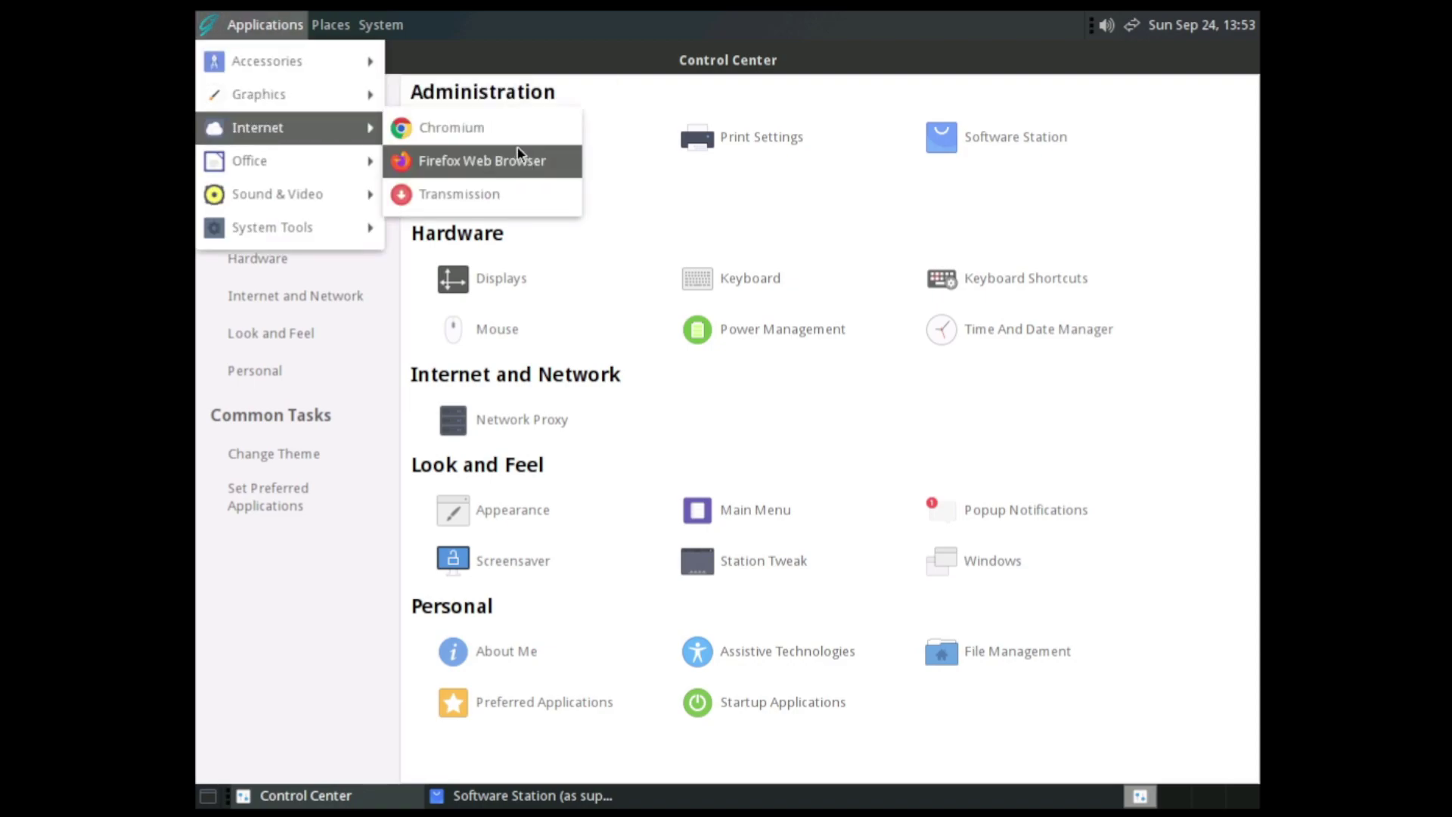
pyautogui.click(517, 124)
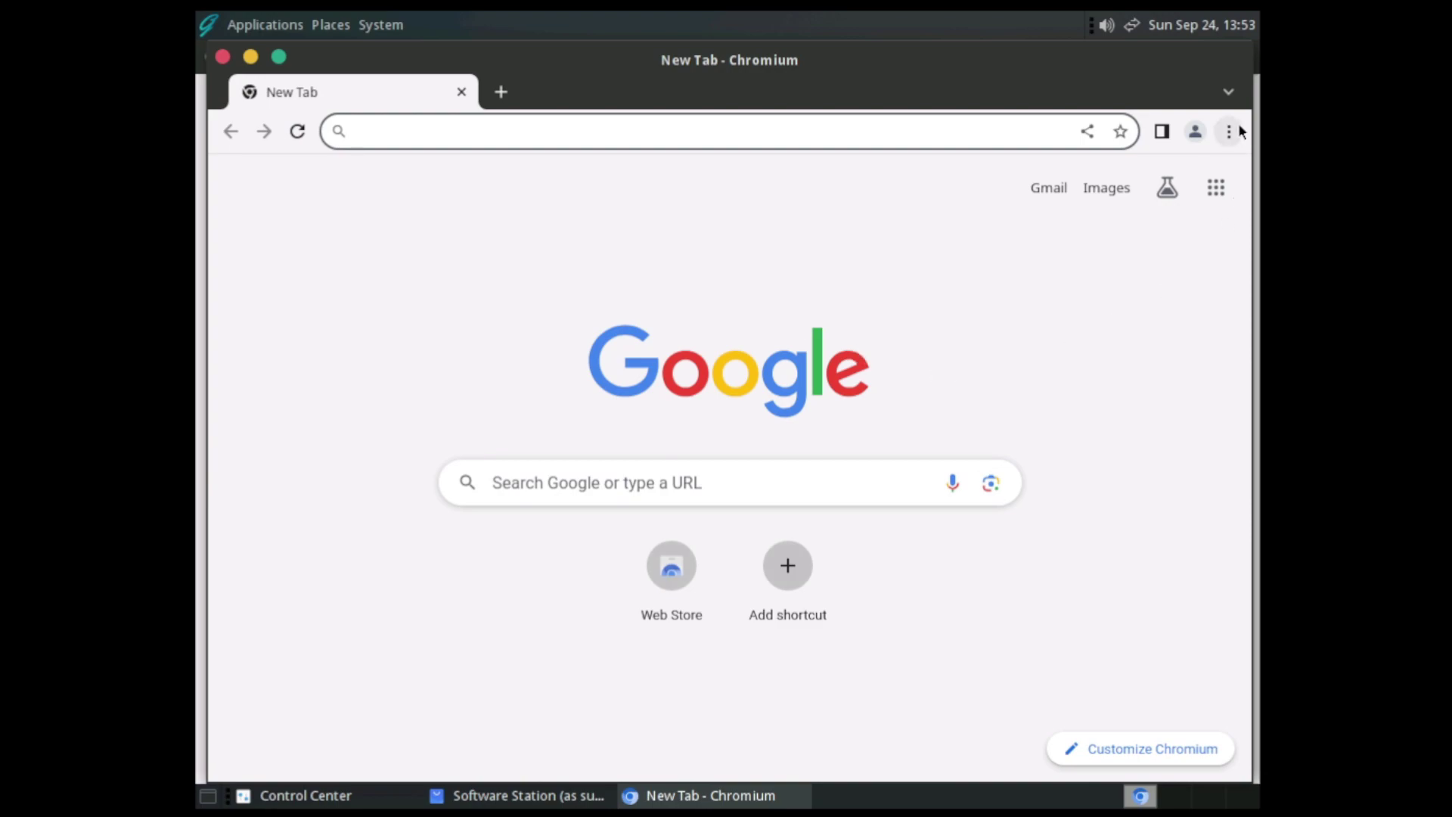
# Step: Check About Chromium shows version 116.0.5845.179, then close the browser
pyautogui.click(1229, 132)
pyautogui.click(1084, 539)
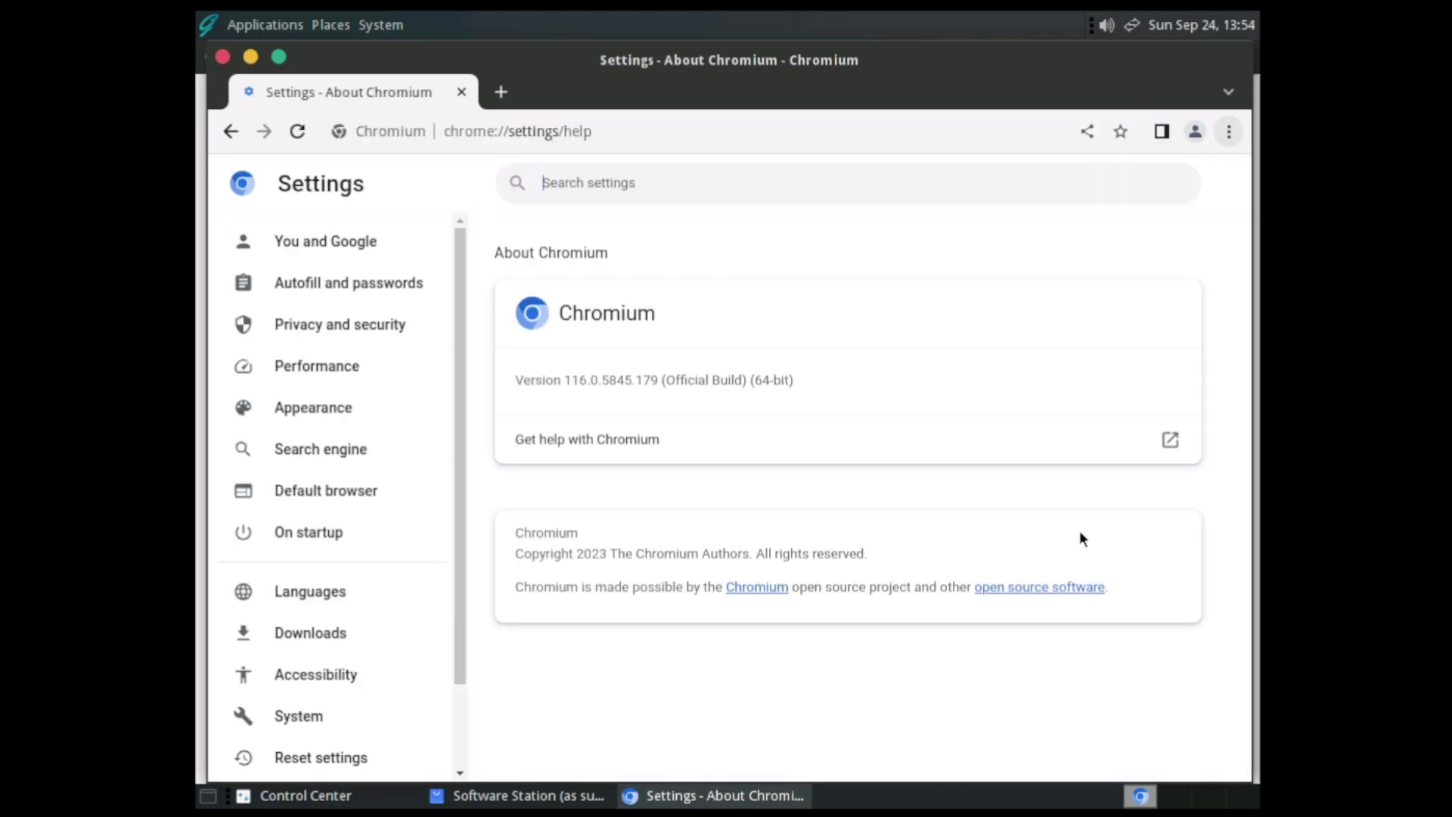
pyautogui.scroll(-3, 386, 287)
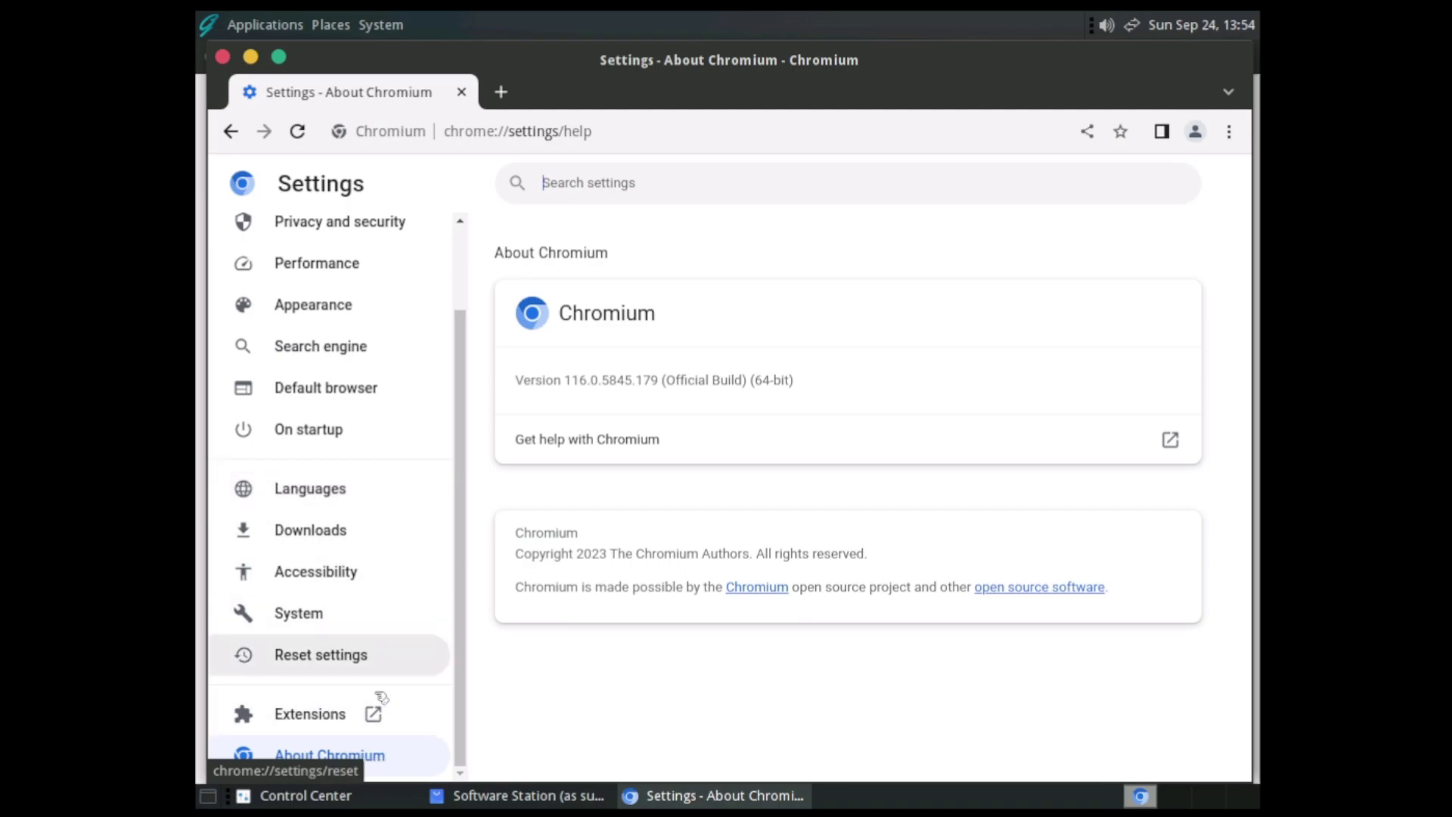
pyautogui.hotkey('ctrl', 'w')
pyautogui.click(530, 795)
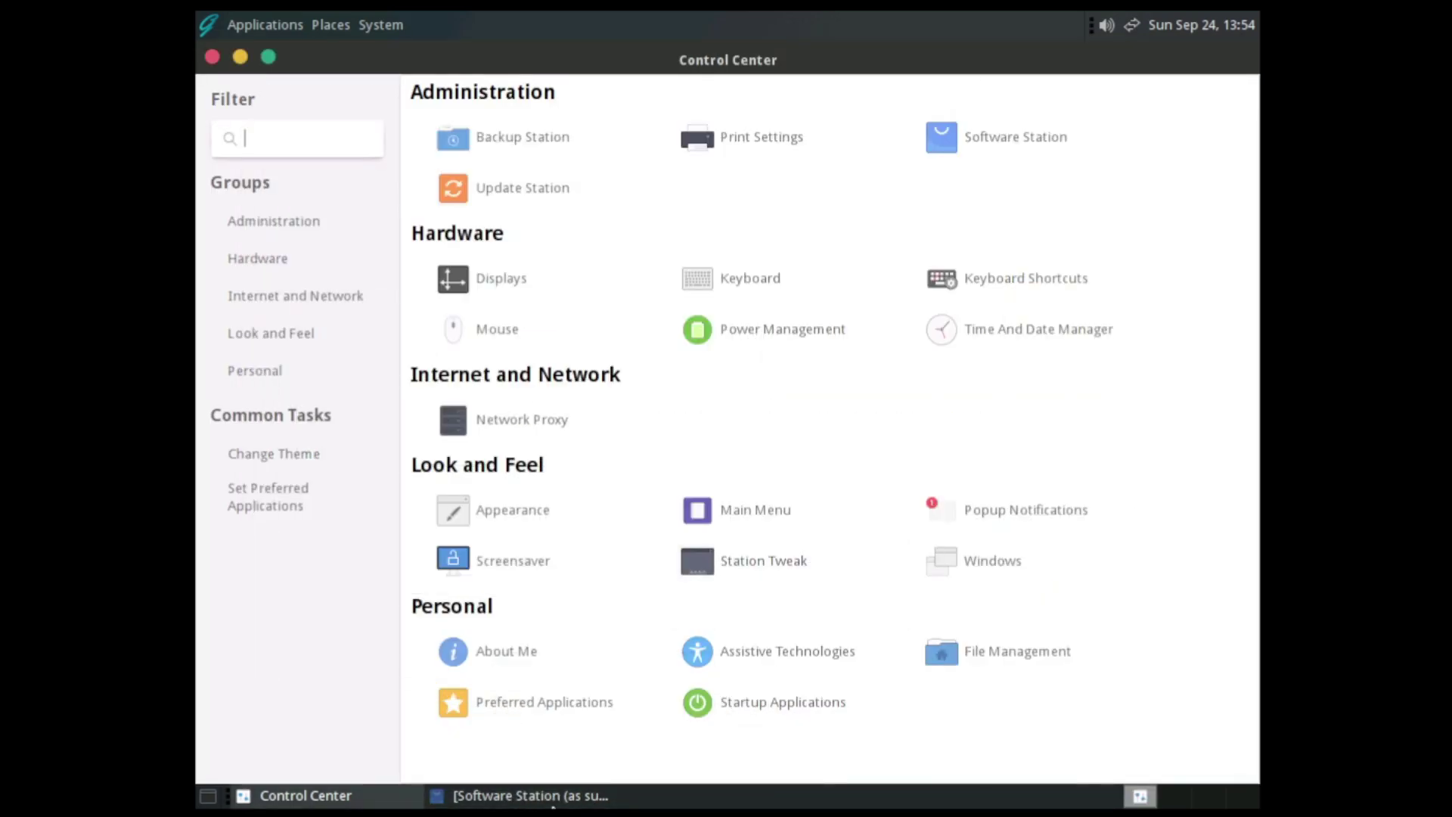
# Step: Close the Software Station and Control Center windows
pyautogui.click(529, 795)
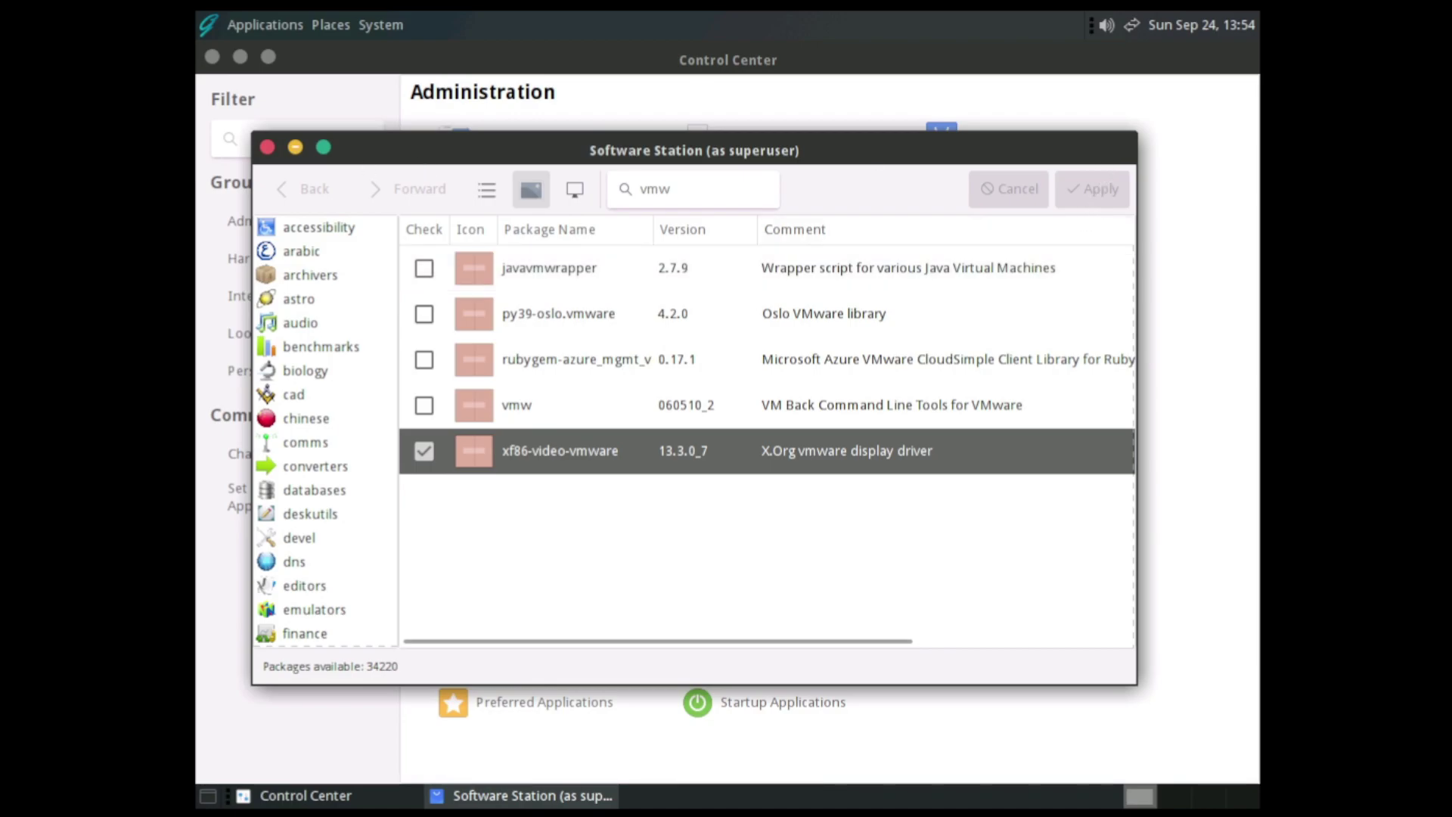
pyautogui.click(264, 146)
pyautogui.click(212, 56)
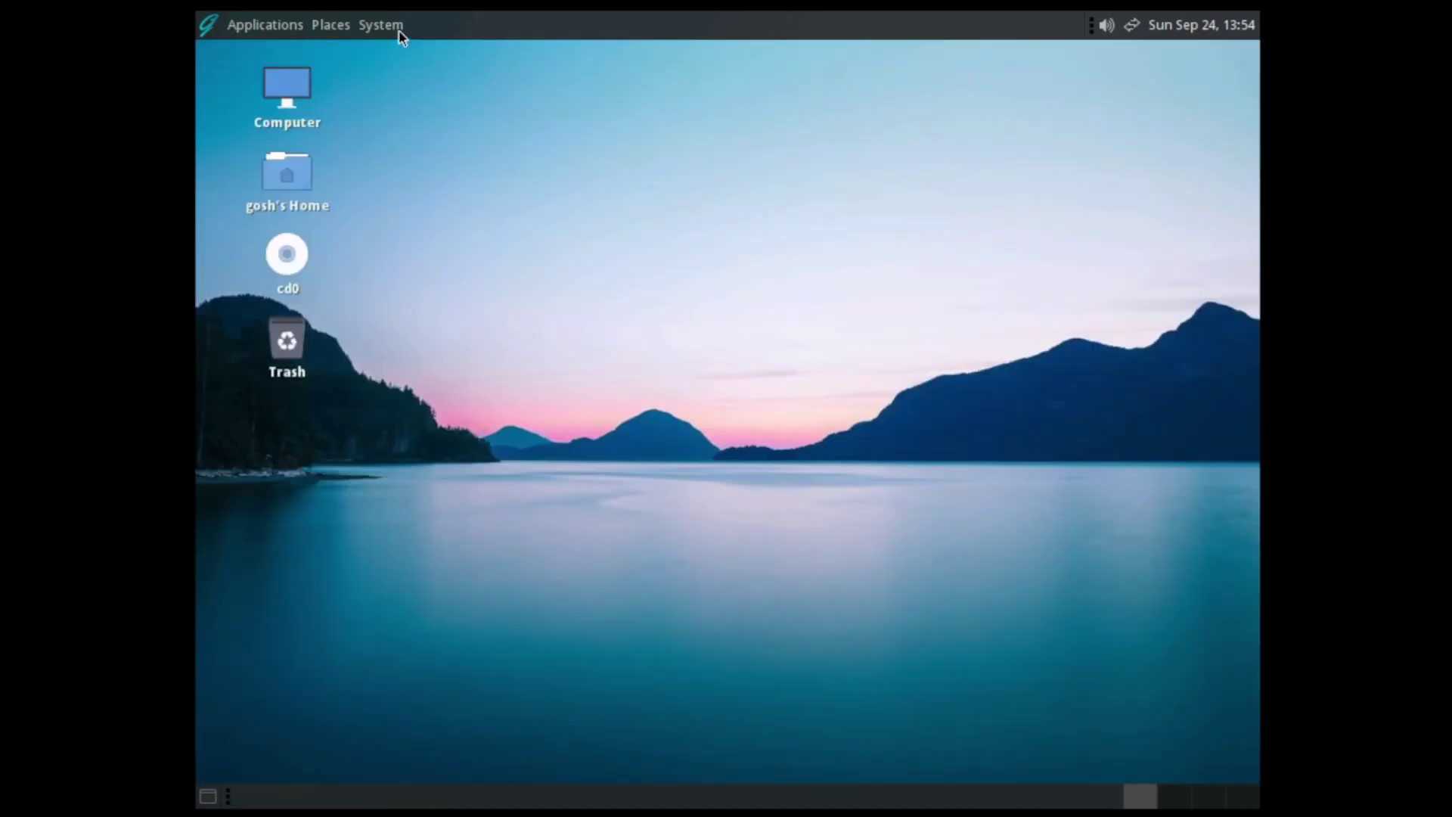
# Step: Restart GhostBSD via System > Shut Down, leaving the resolution choice unchanged
pyautogui.click(380, 24)
pyautogui.moveTo(463, 89)
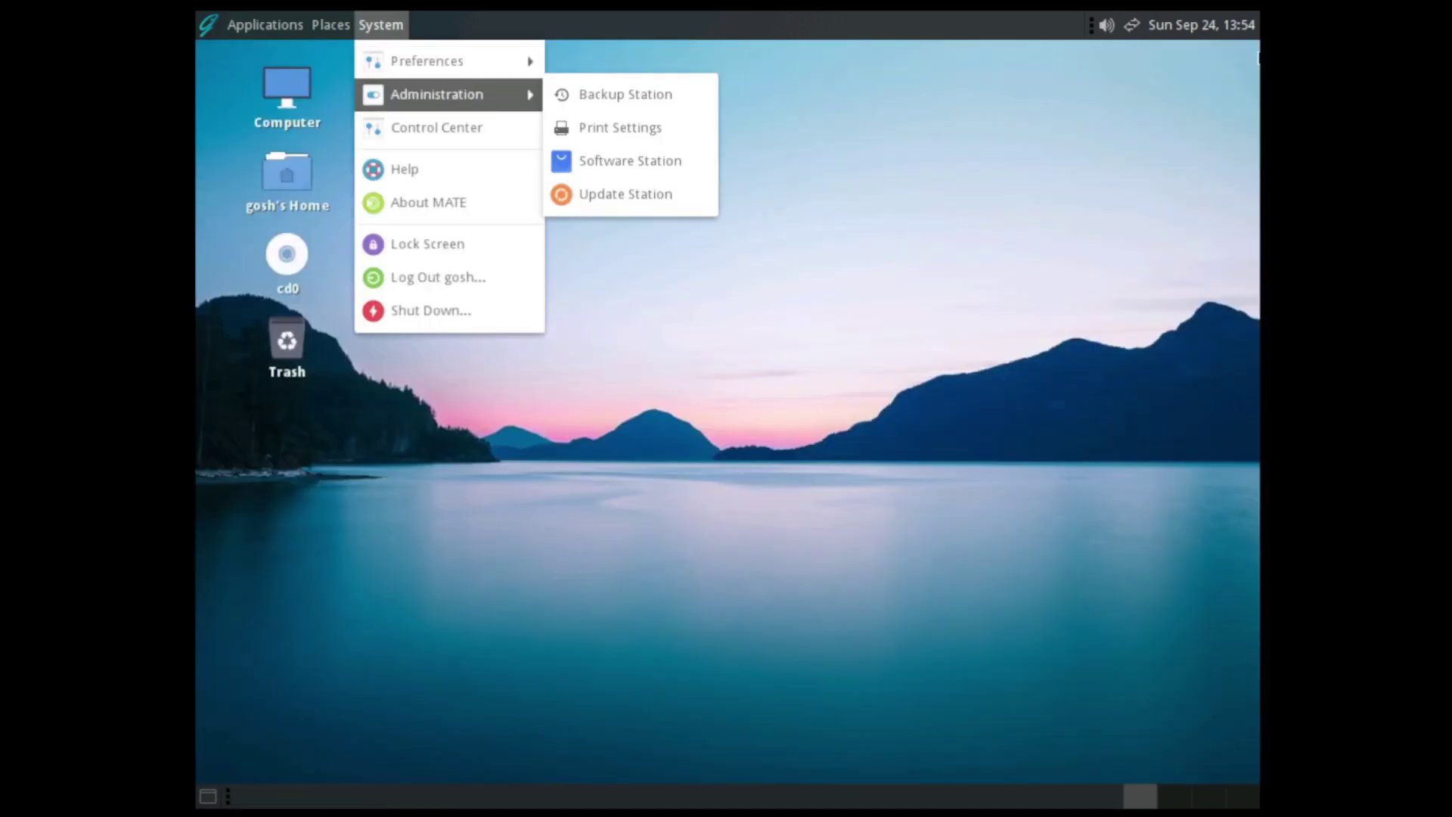
pyautogui.click(1112, 25)
pyautogui.click(359, 25)
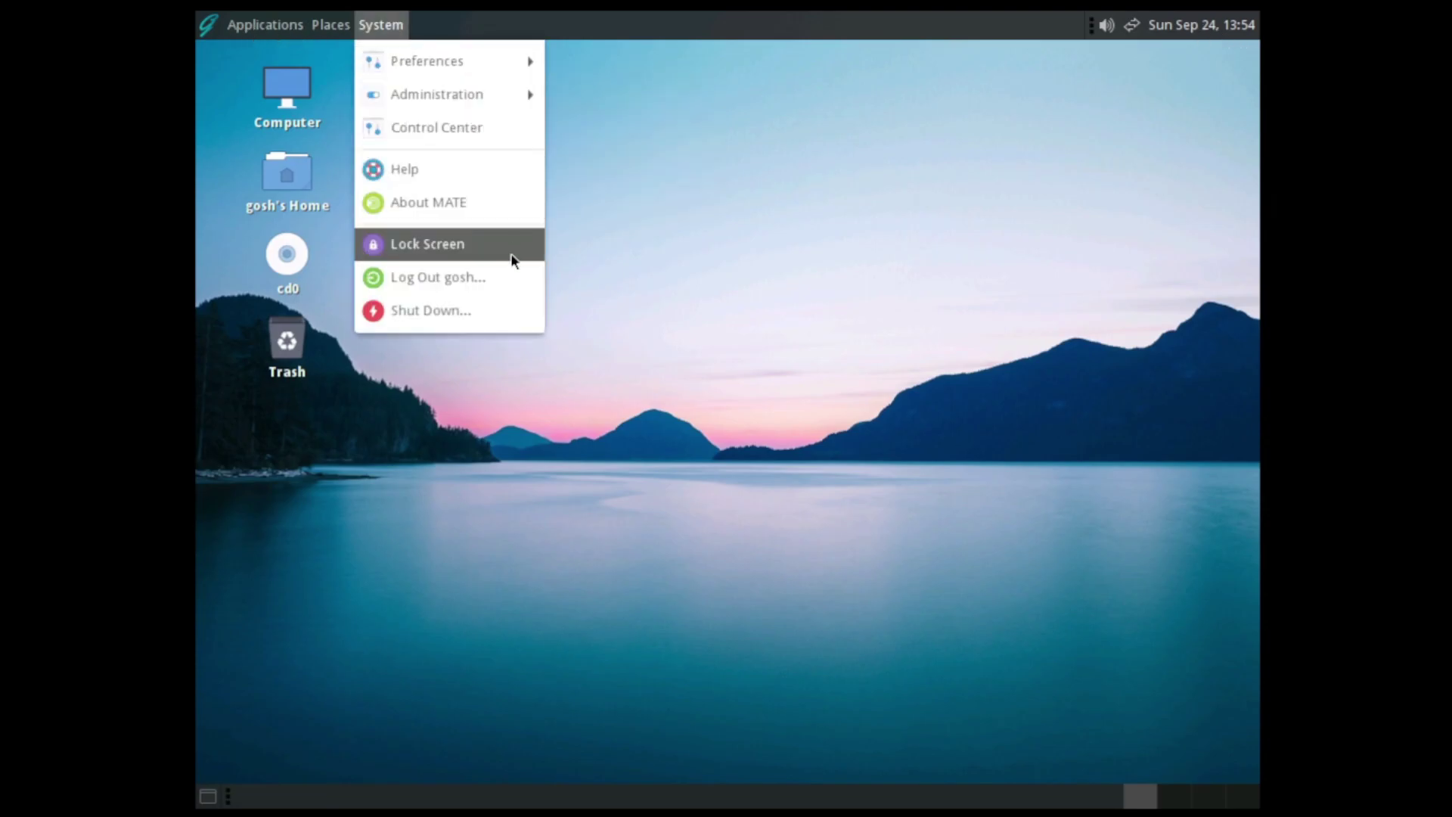
pyautogui.click(471, 307)
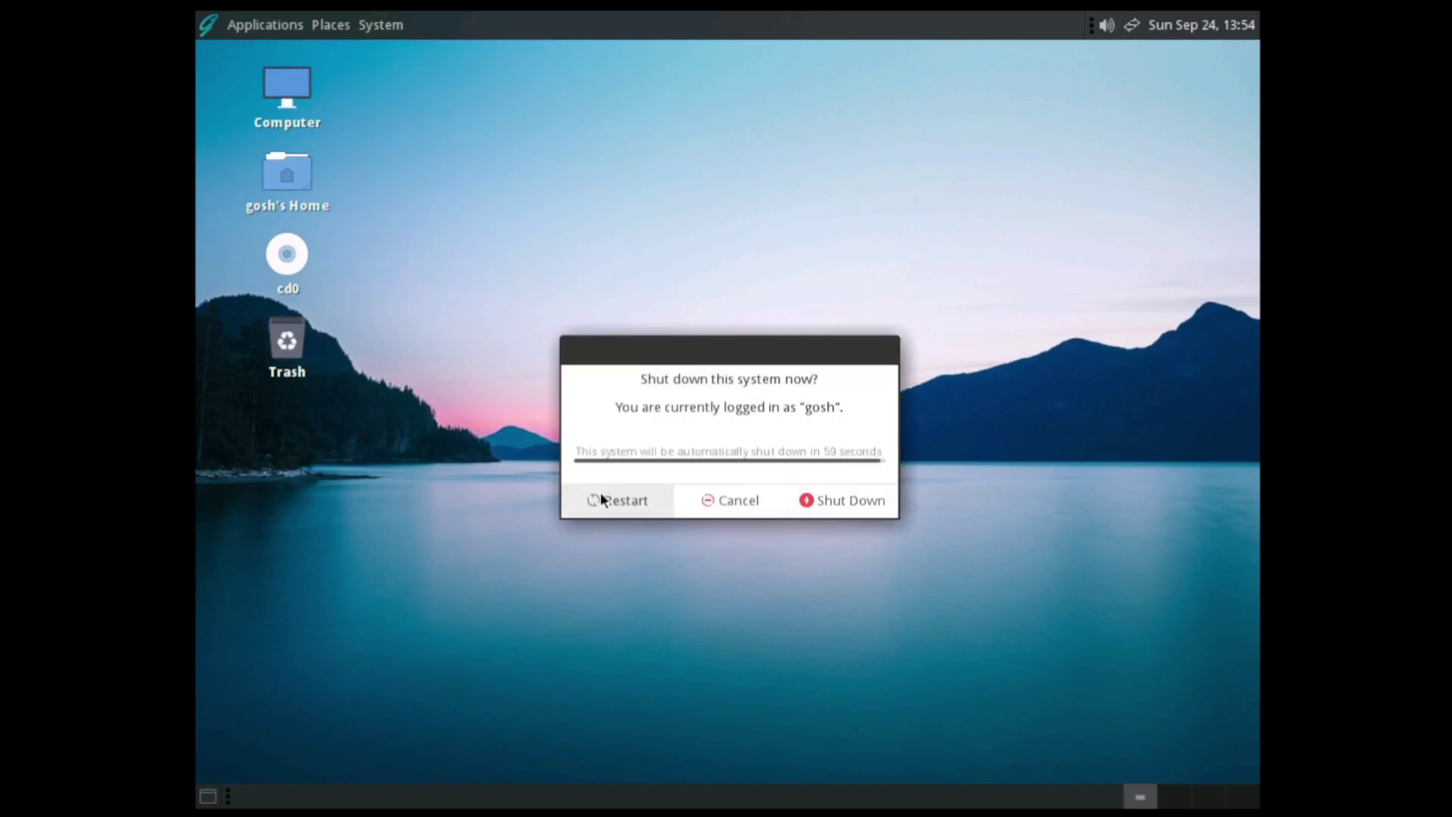
pyautogui.click(603, 495)
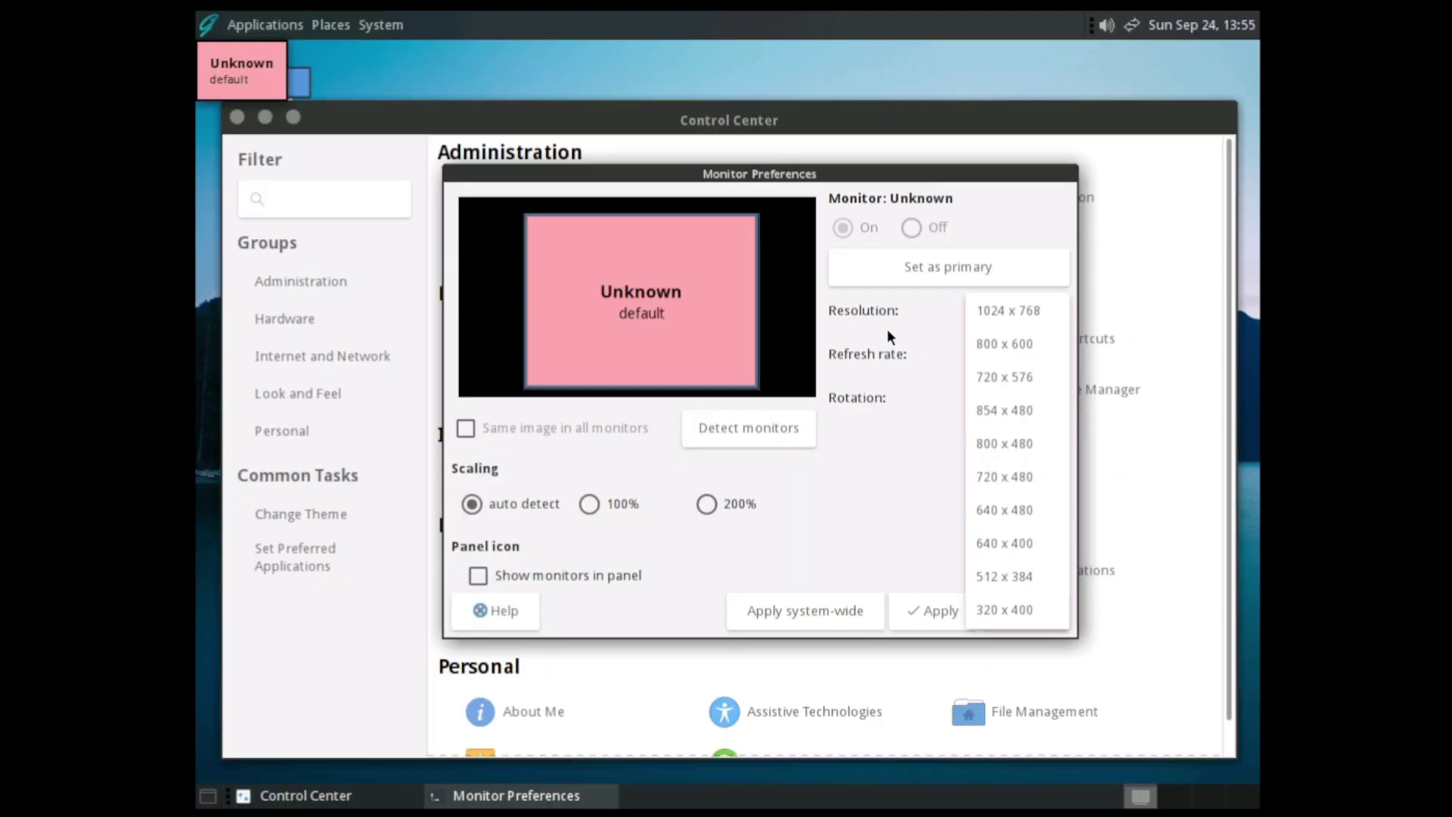
pyautogui.click(888, 311)
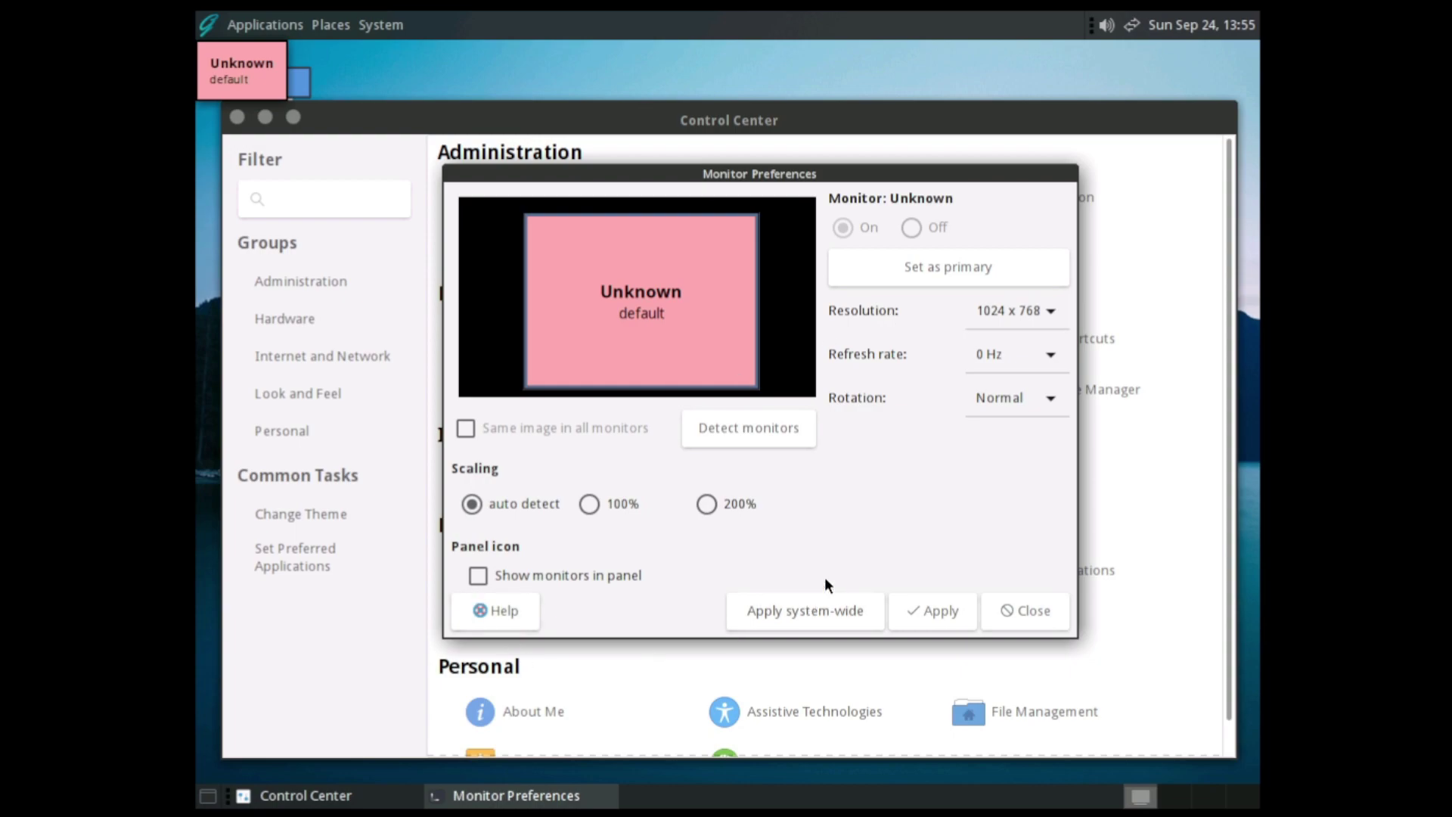
# Step: Close Monitor Preferences, keeping the 1024 x 768 resolution
pyautogui.click(1027, 614)
pyautogui.scroll(-1, 930, 469)
pyautogui.scroll(1, 1021, 559)
pyautogui.scroll(-1, 983, 590)
# Step: Launch MATE Terminal from System Tools and run 'su -' to switch to root
pyautogui.click(266, 24)
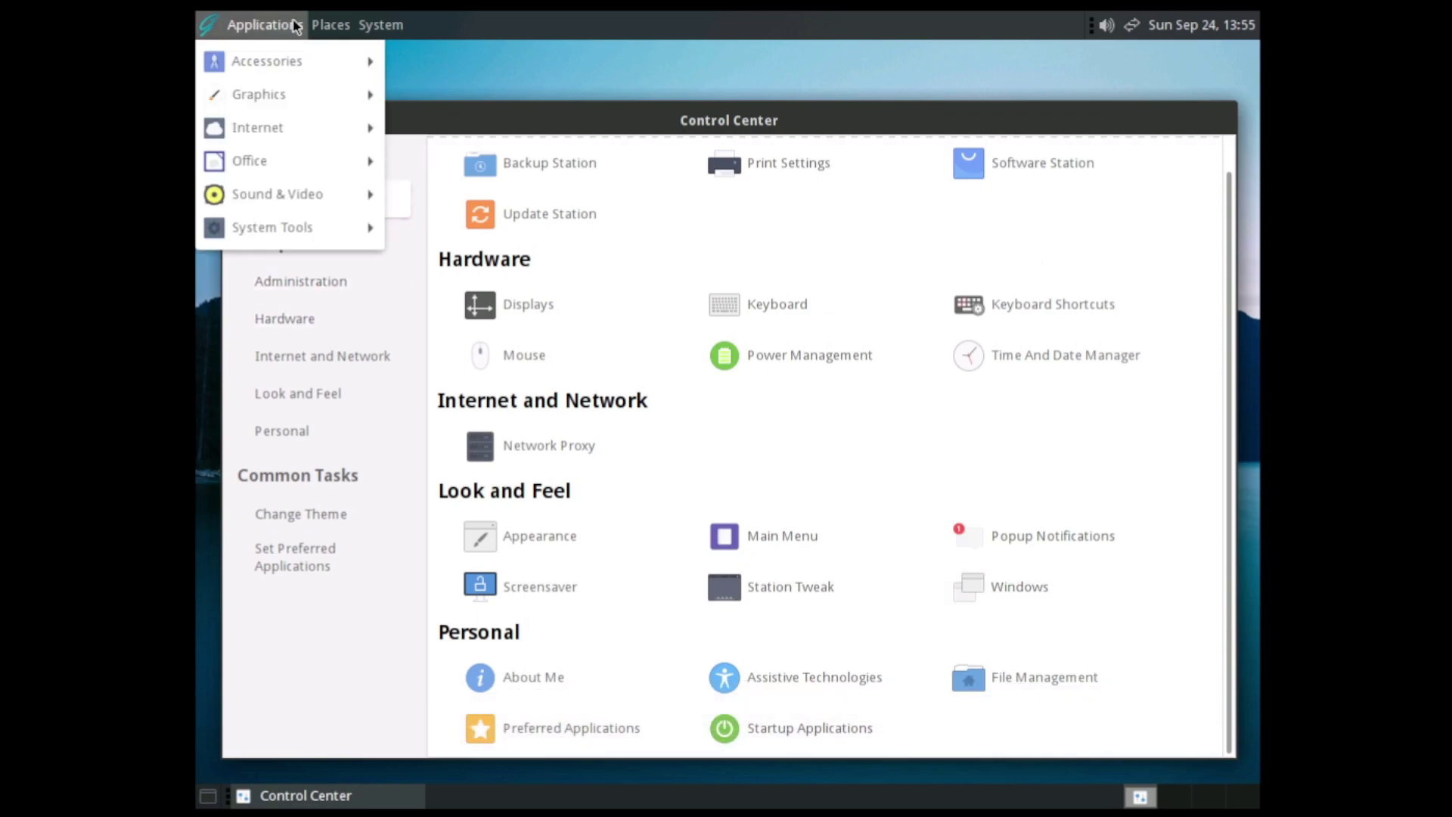
pyautogui.moveTo(380, 25)
pyautogui.moveTo(436, 100)
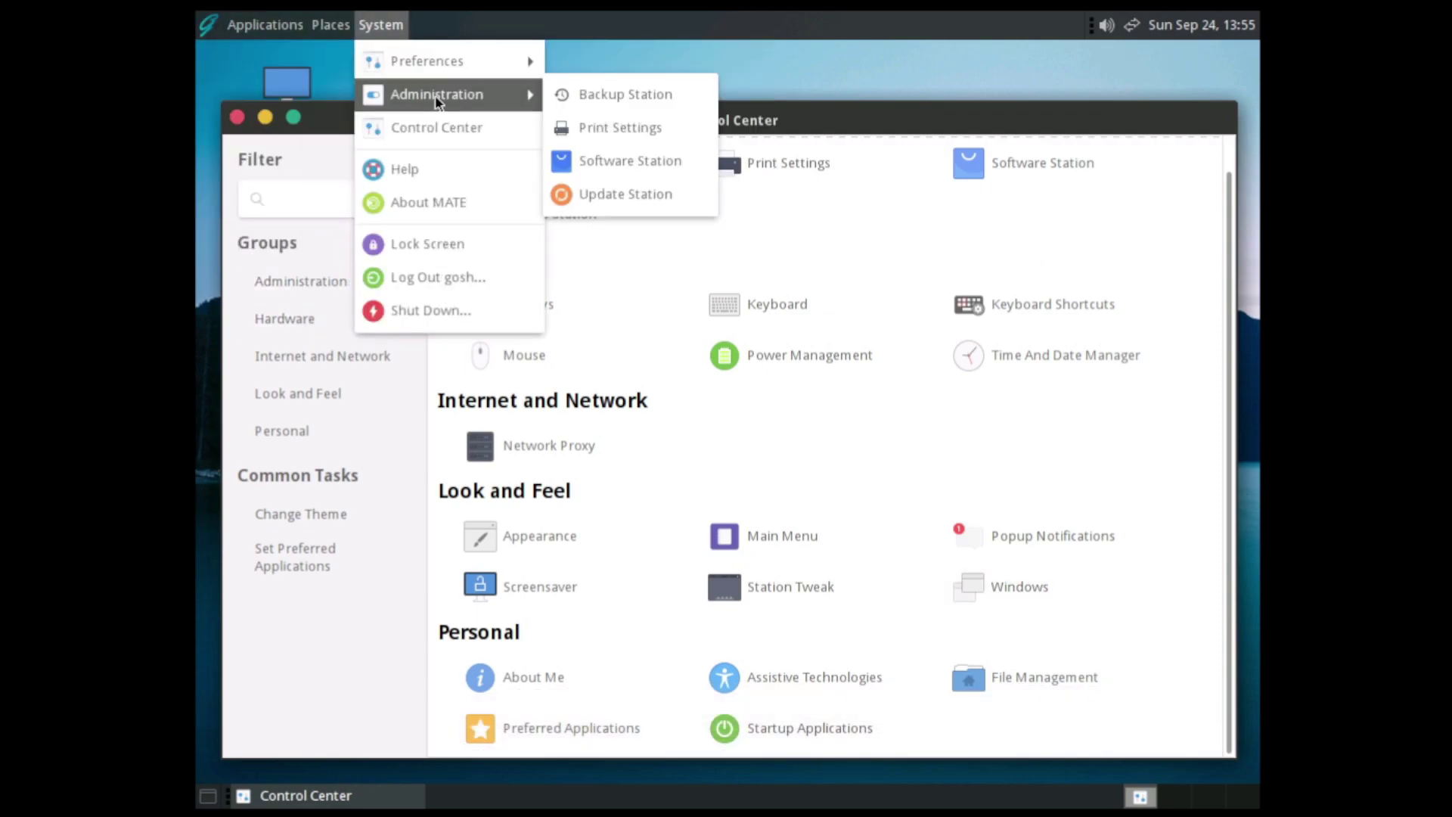
pyautogui.click(1127, 83)
pyautogui.click(380, 25)
pyautogui.moveTo(420, 63)
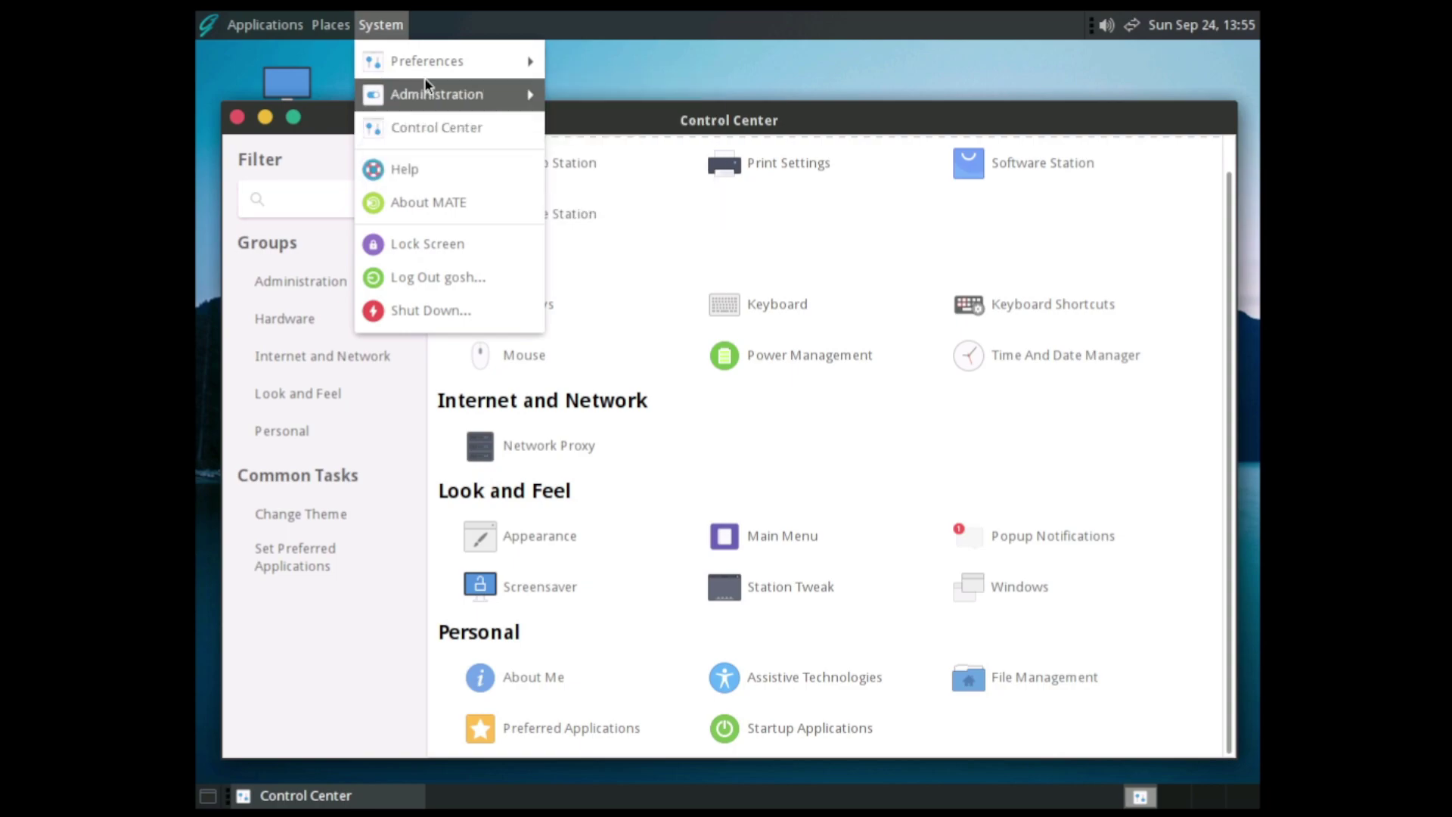
pyautogui.moveTo(264, 24)
pyautogui.moveTo(264, 225)
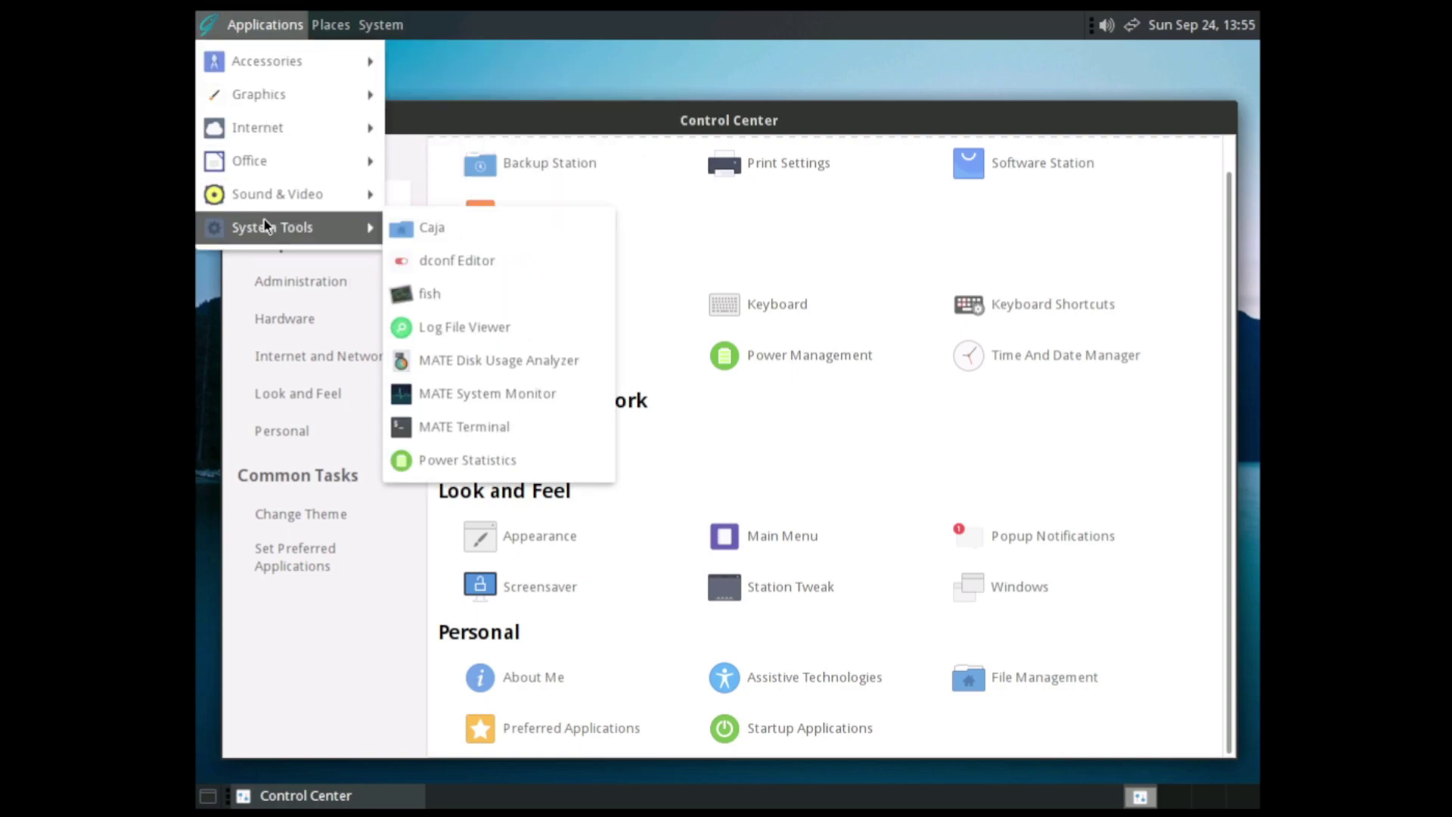
pyautogui.click(488, 426)
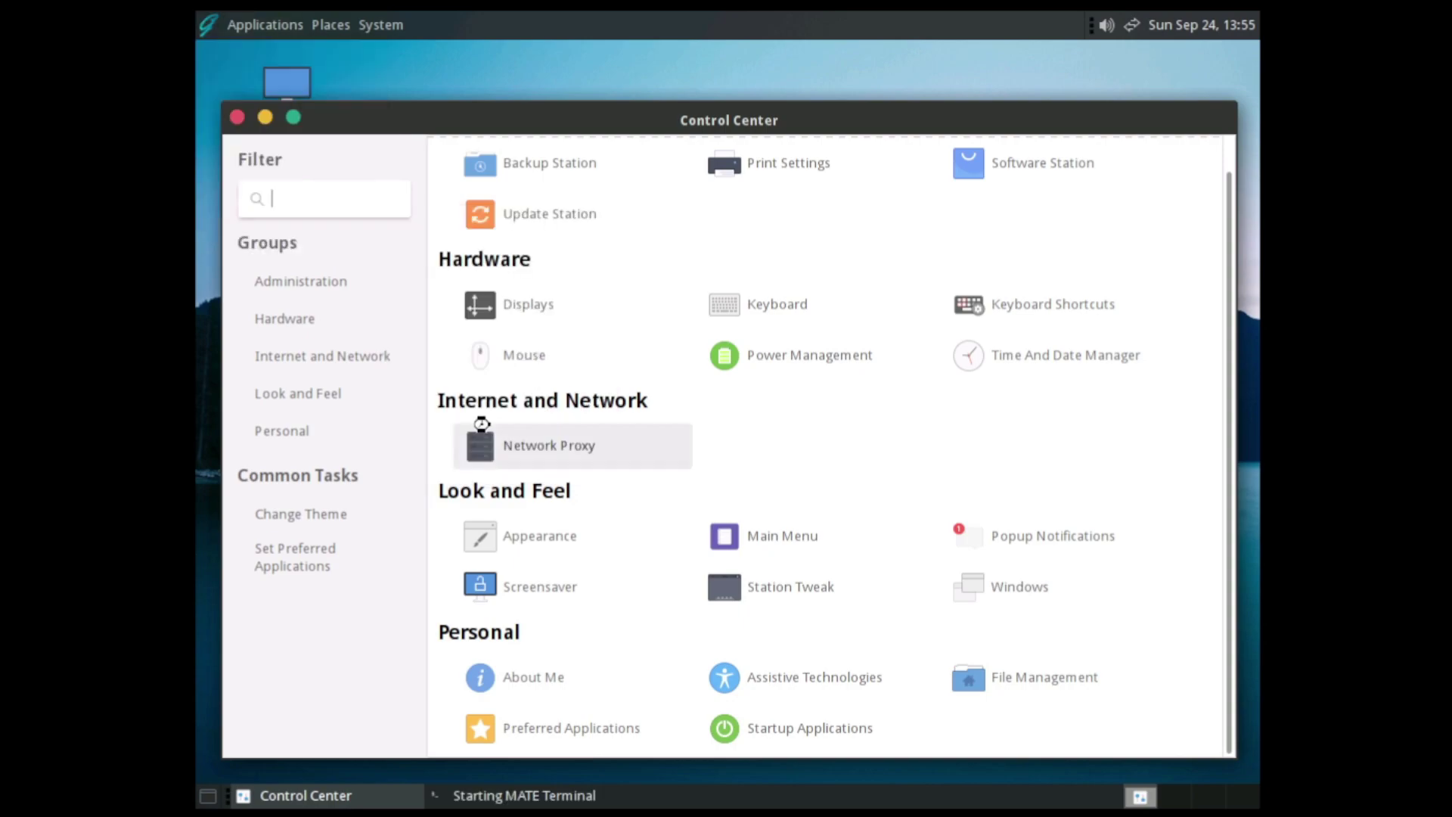
pyautogui.write('s')
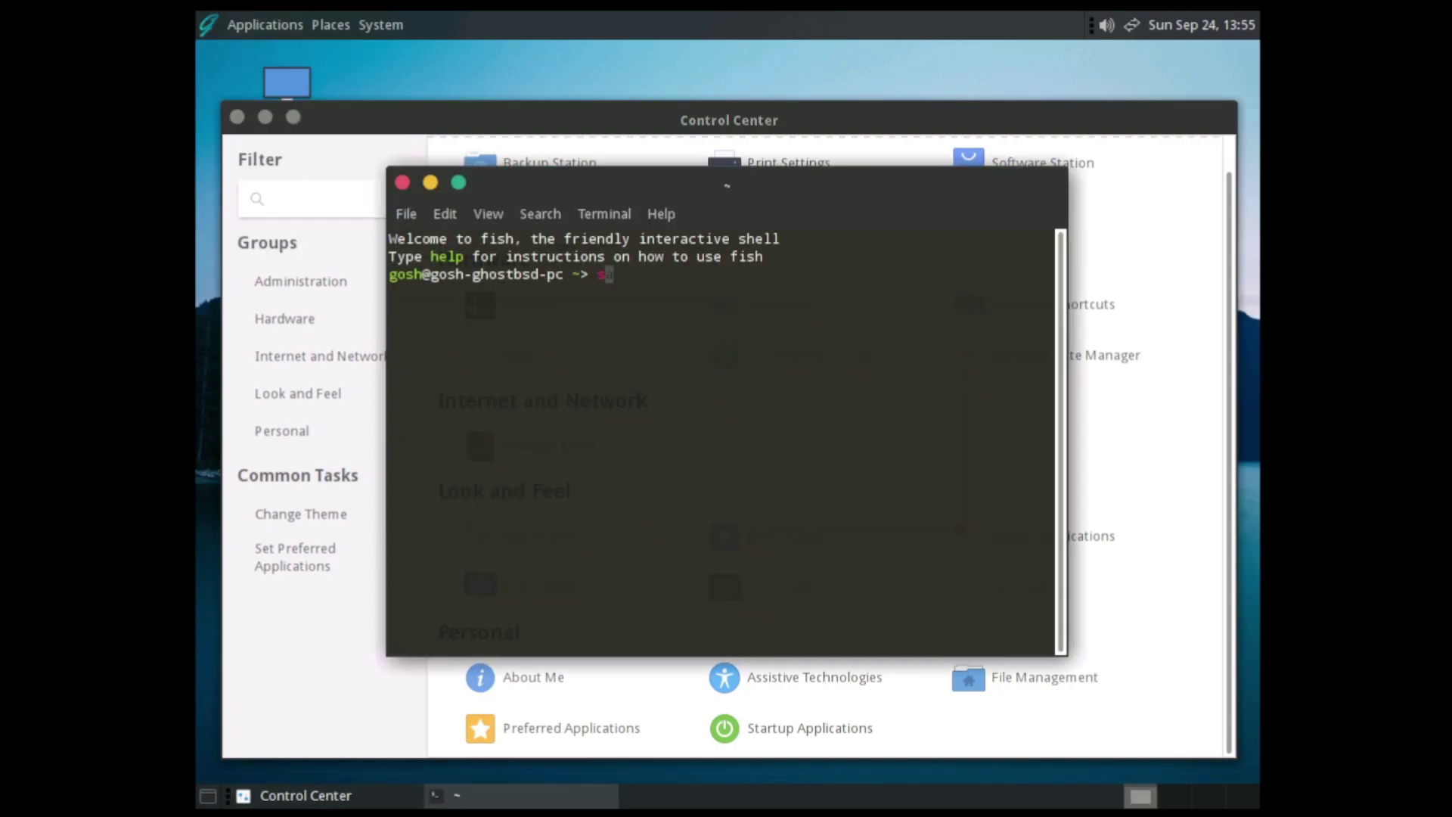
pyautogui.write('u -')
pyautogui.press('Return')
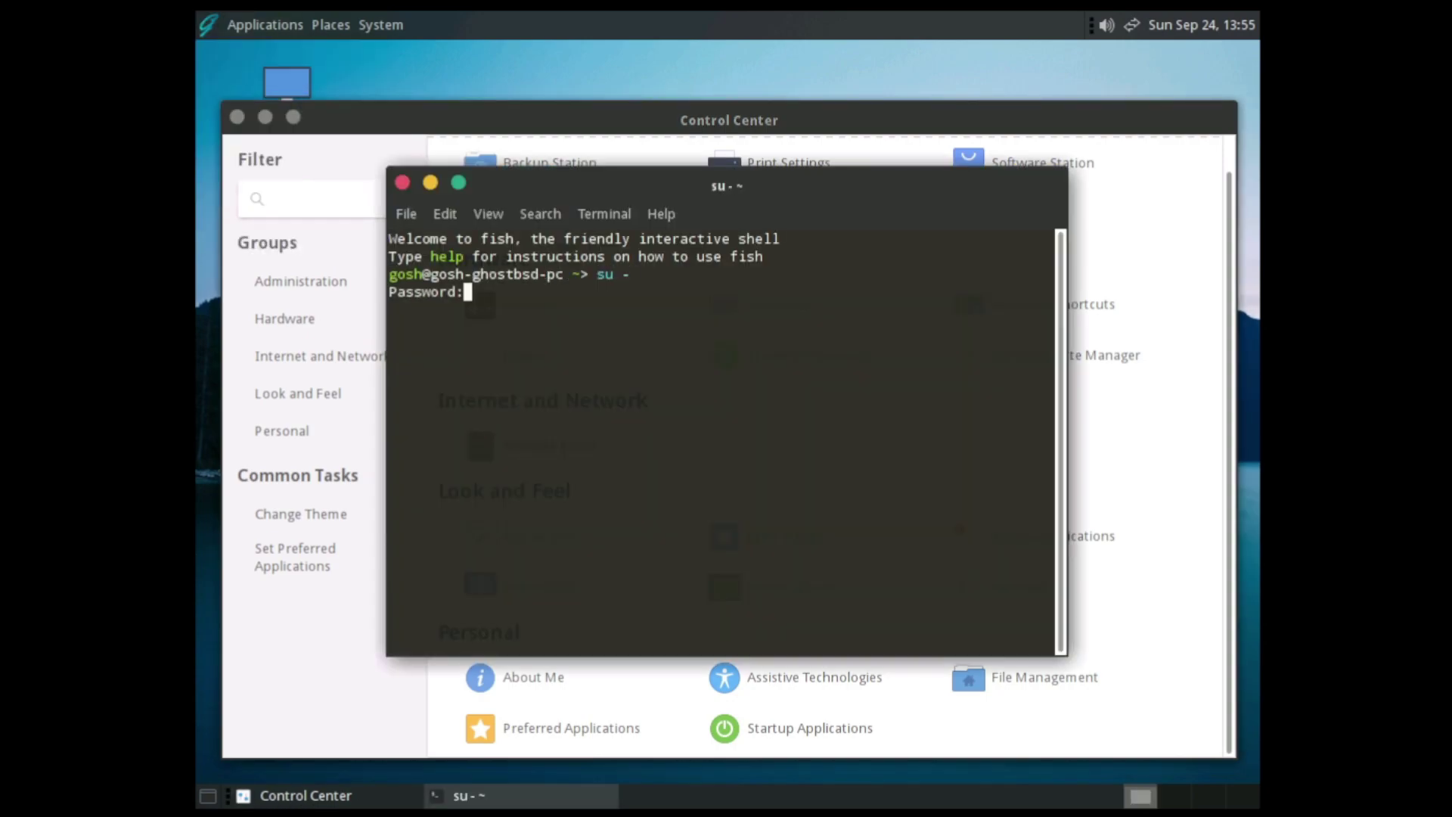
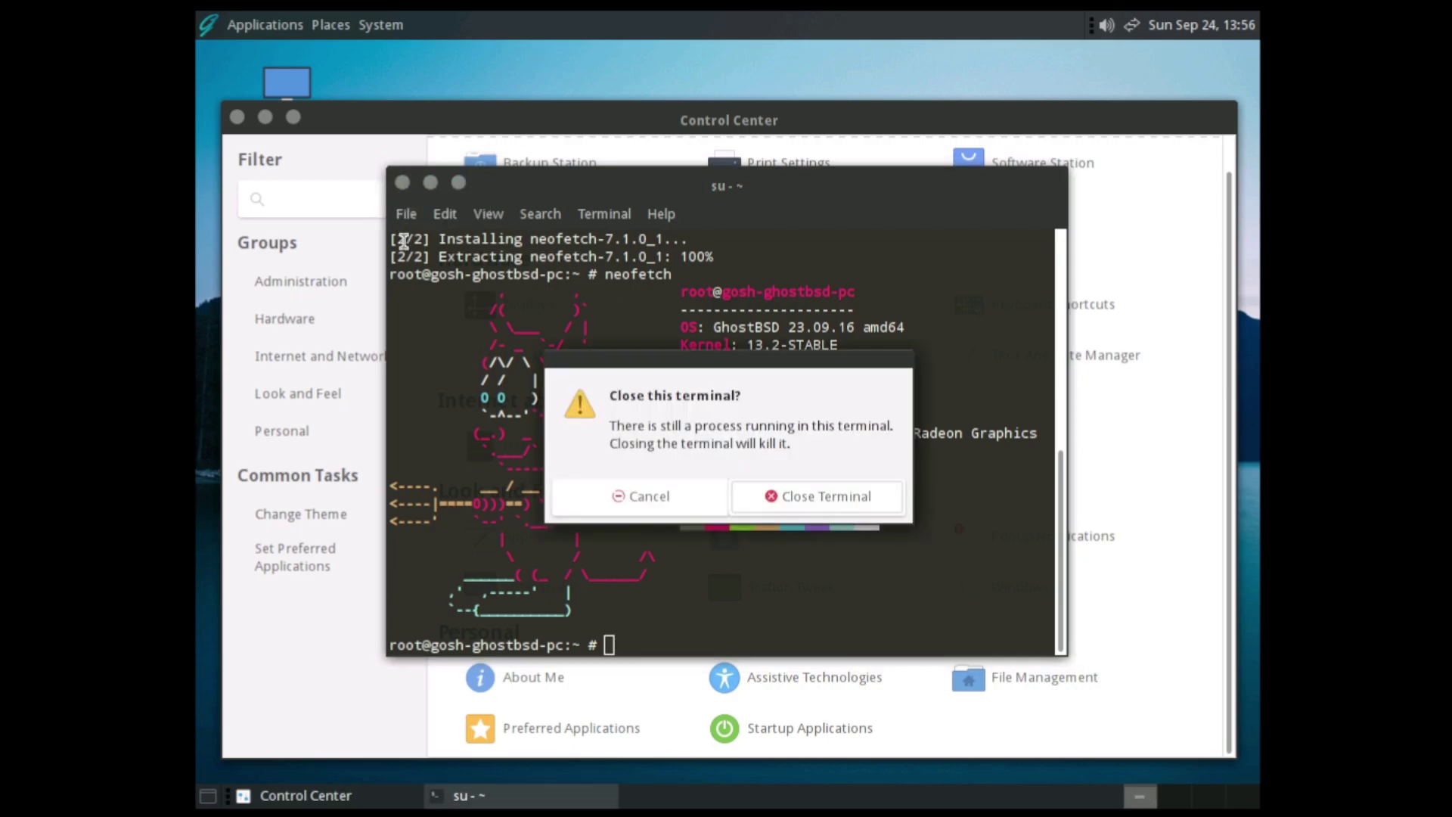
# Step: Cancel the 'Close this terminal?' prompt so the terminal with neofetch's output stays open
pyautogui.click(648, 496)
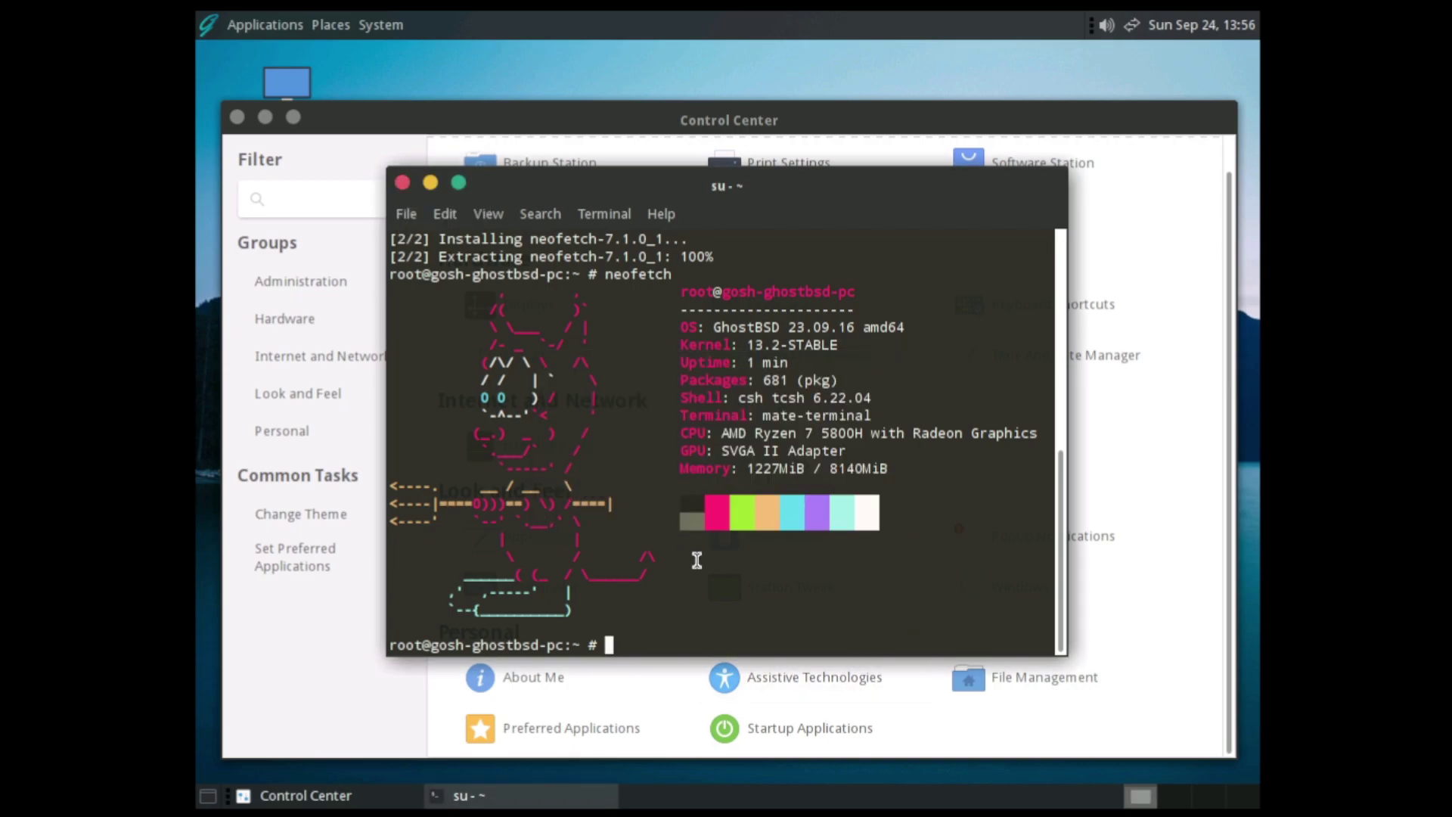
# Step: Launch bsdconfig and scan the Main Menu entries from top to bottom
pyautogui.write('bsdconfig')
pyautogui.press('Return')
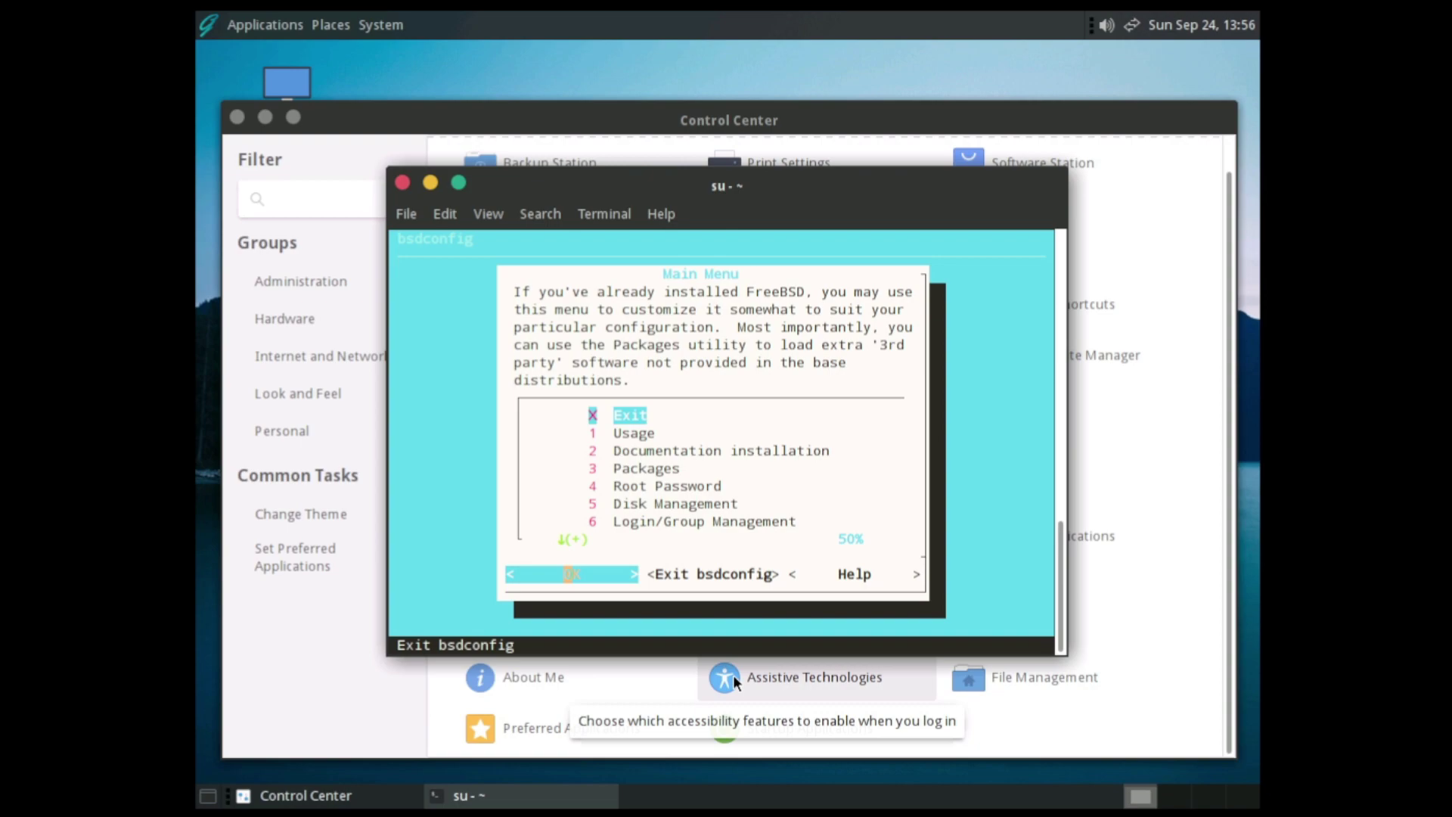
pyautogui.press('Down')
pyautogui.press('Down')
pyautogui.press('Down')
pyautogui.press('Down')
pyautogui.press('Down')
pyautogui.press('Down')
pyautogui.press('Down')
pyautogui.press('Down')
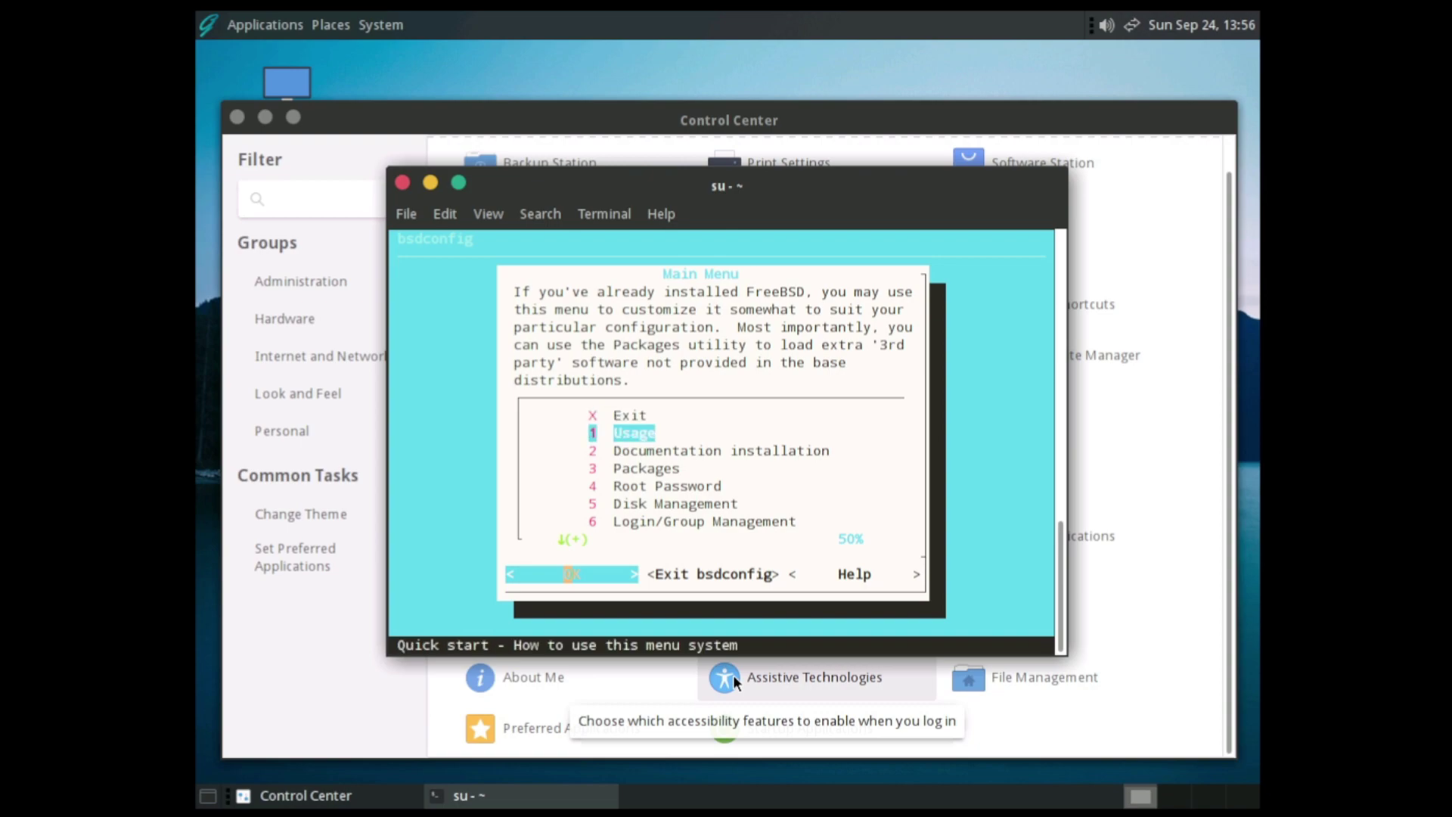
pyautogui.press('Down')
pyautogui.press('Down')
pyautogui.press('Down')
pyautogui.press('Down')
pyautogui.press('Down')
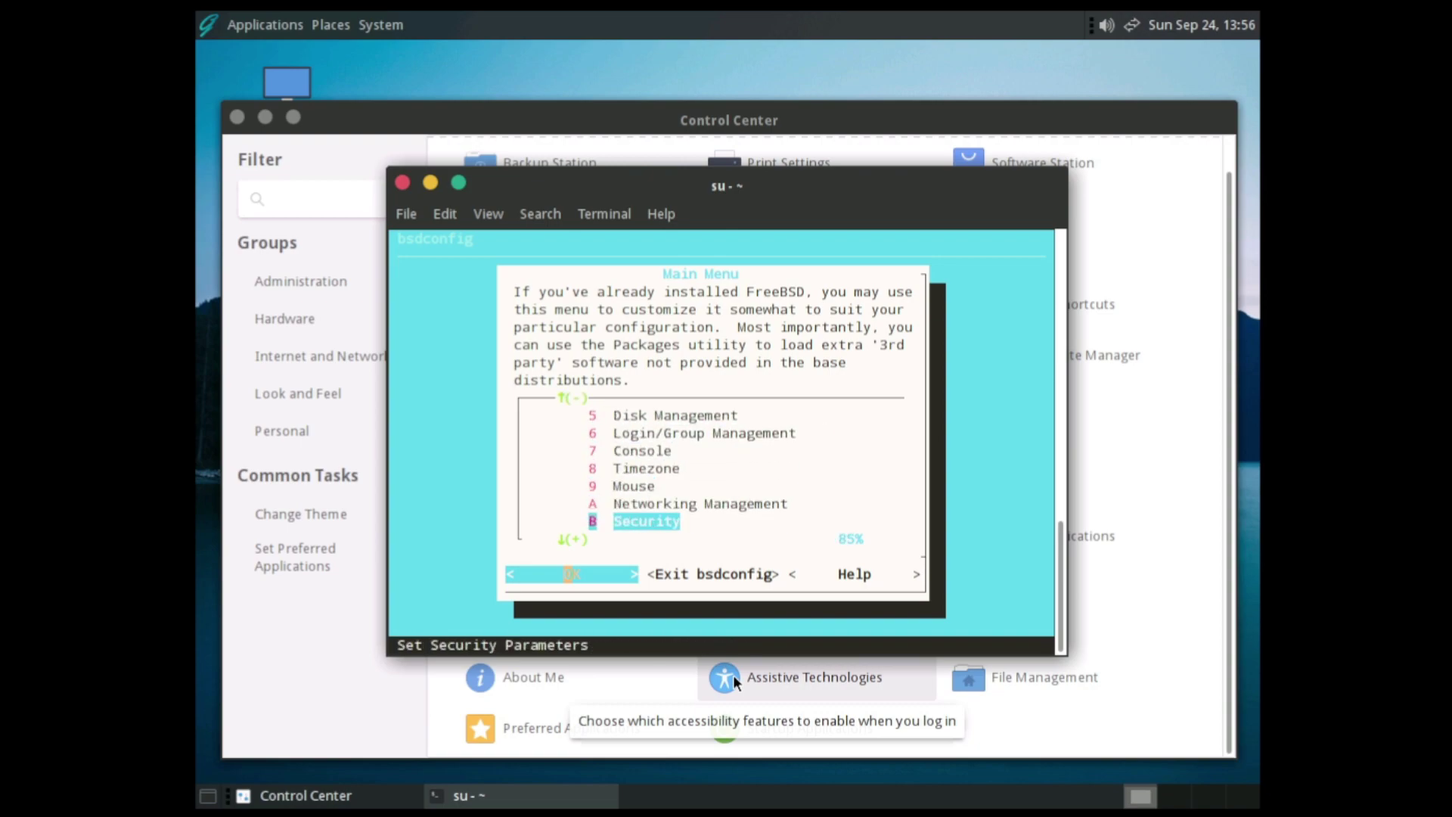
pyautogui.press('Up')
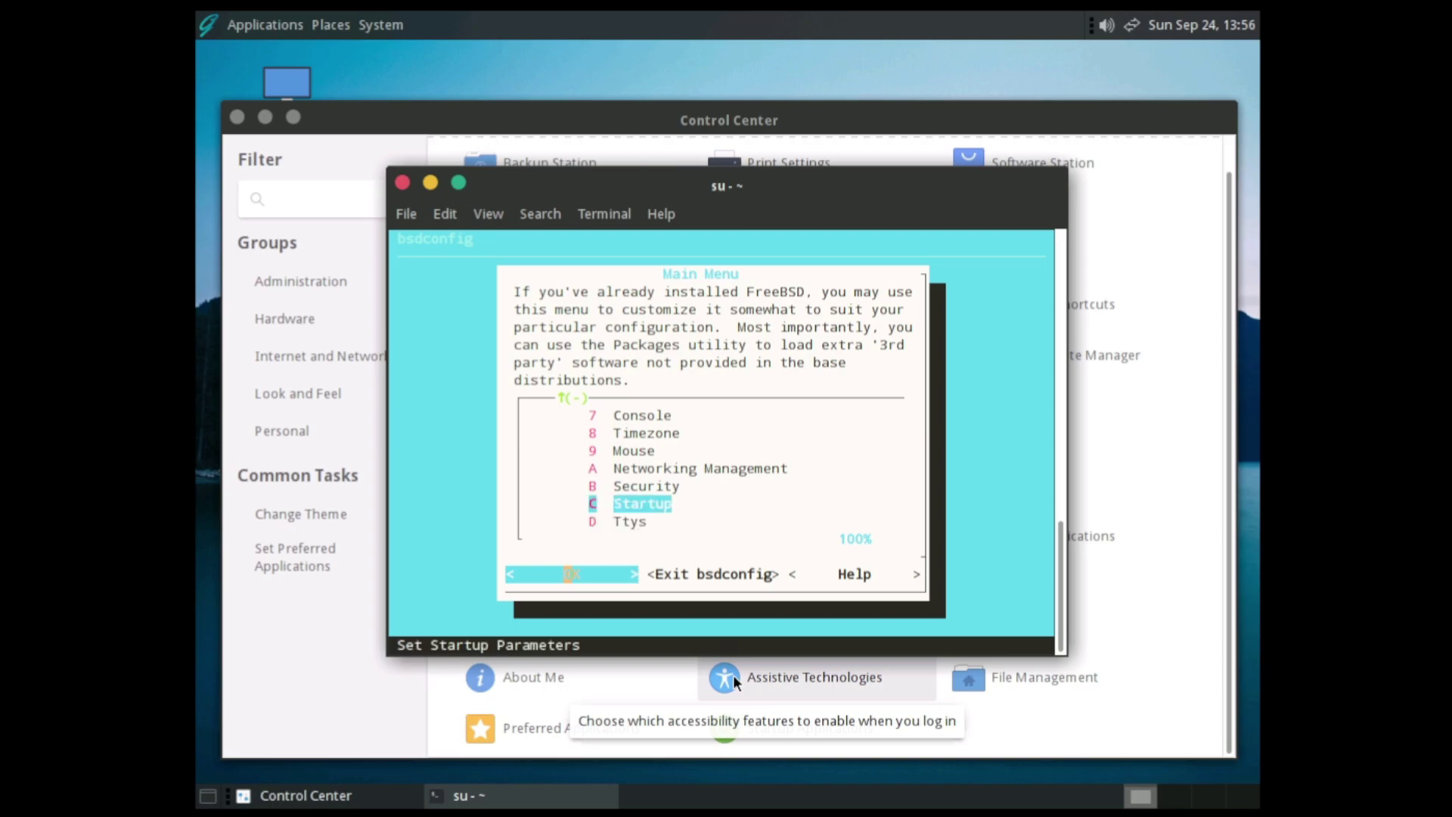
pyautogui.press('Up')
pyautogui.press('Up')
pyautogui.press('Up')
pyautogui.press('Up')
pyautogui.press('Up')
pyautogui.press('Up')
pyautogui.press('Up')
pyautogui.press('Up')
pyautogui.press('Up')
pyautogui.press('Up')
pyautogui.press('Up')
pyautogui.press('Up')
pyautogui.press('Up')
# Step: Read the Usage help, then back out of Documentation installation's media choice
pyautogui.press('Down')
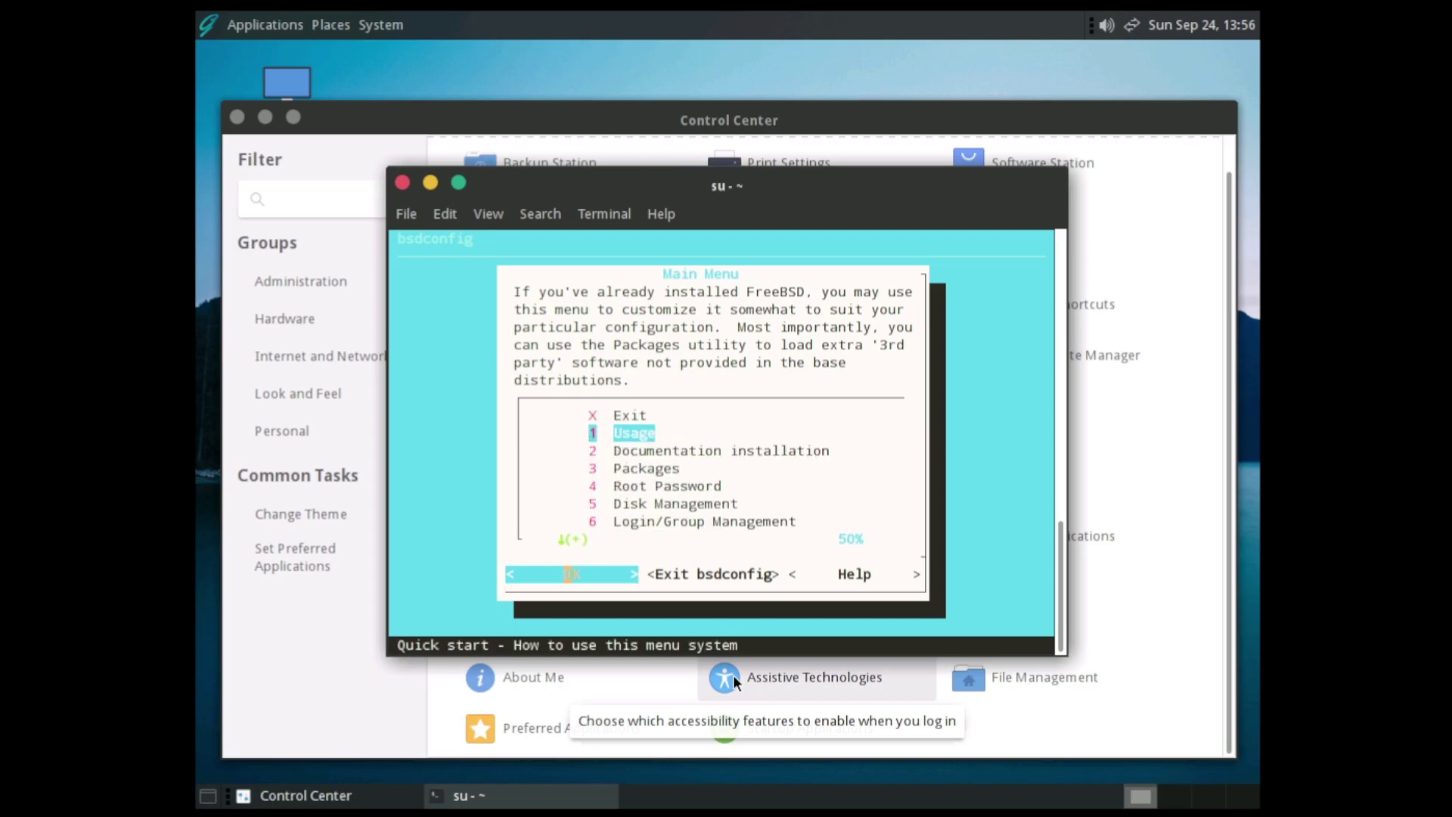
pyautogui.press('Return')
pyautogui.press('Return')
pyautogui.press('Down')
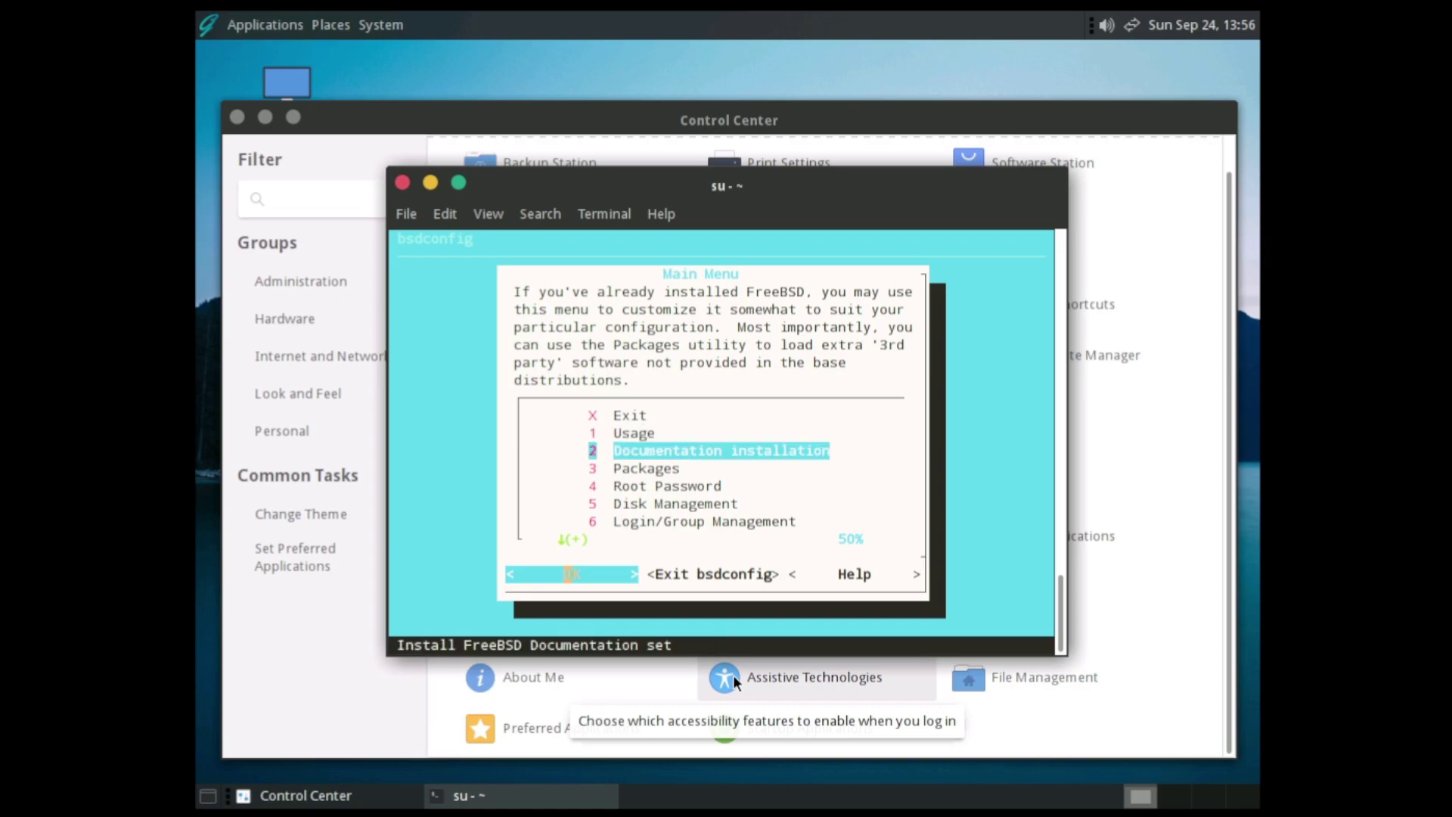
pyautogui.press('Return')
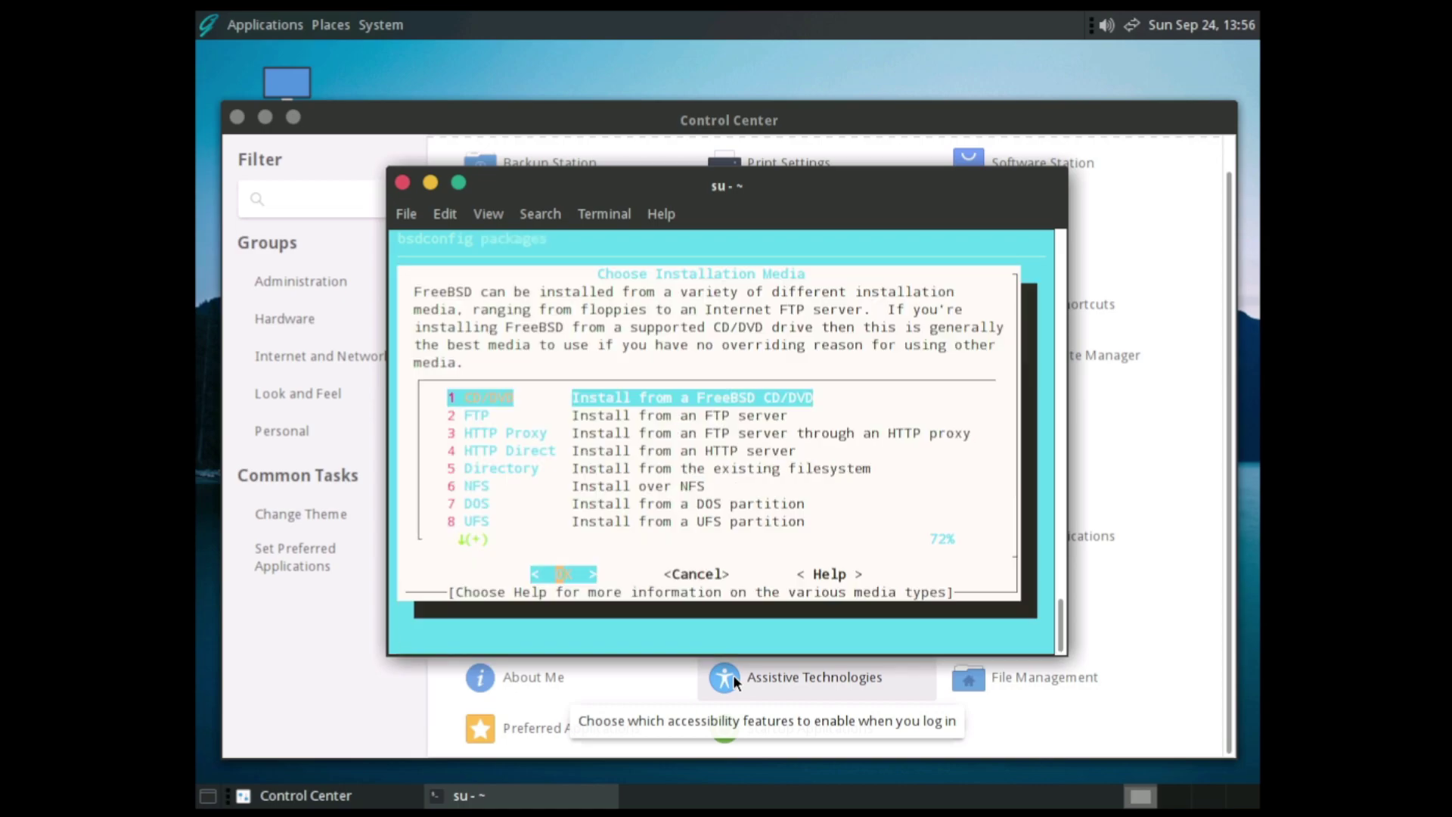
pyautogui.press('Escape')
# Step: Look through the Console configuration options, then cancel back to the main menu
pyautogui.press('Down')
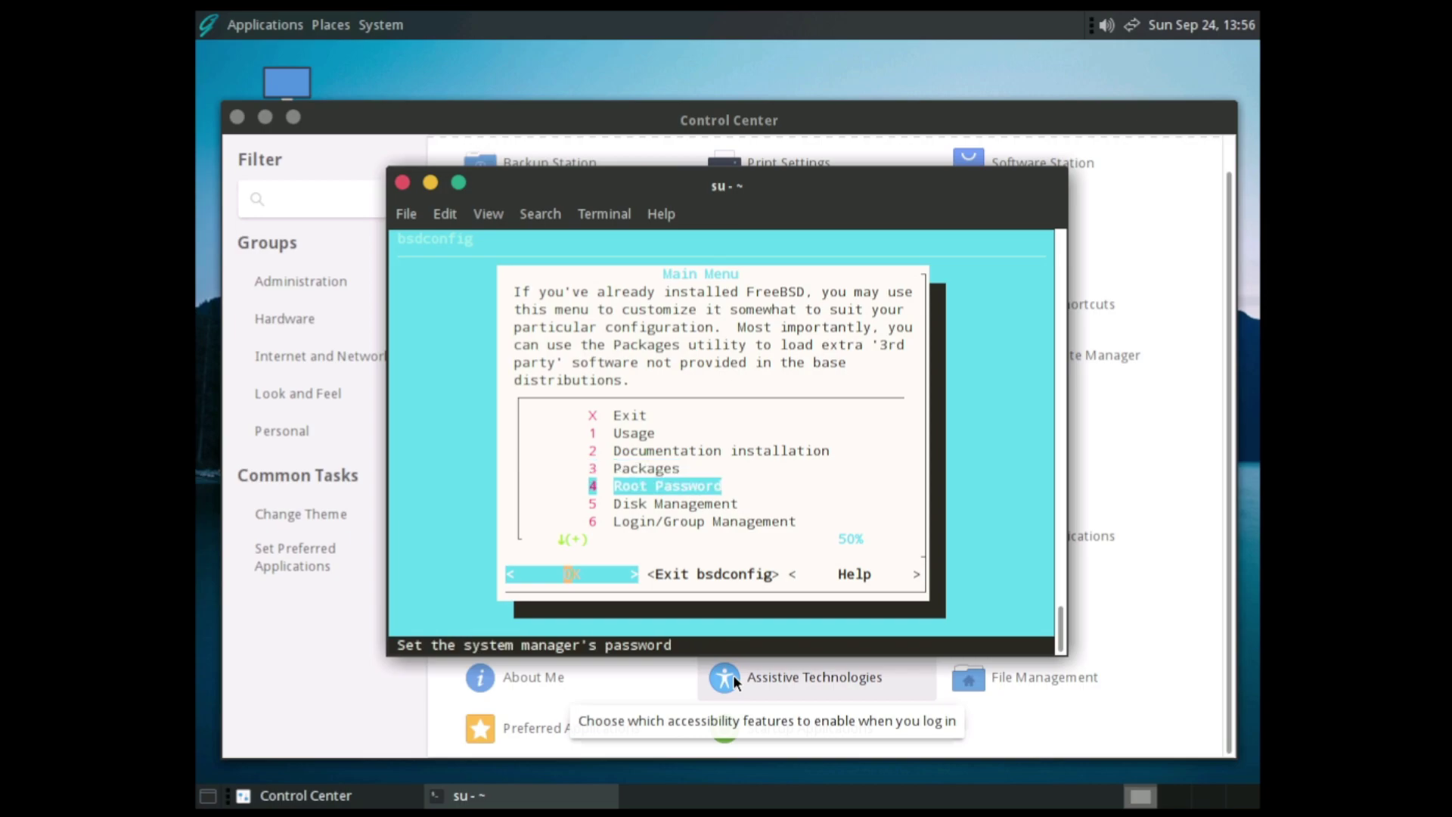
pyautogui.press('Down')
pyautogui.press('Down')
pyautogui.press('Down')
pyautogui.press('Down')
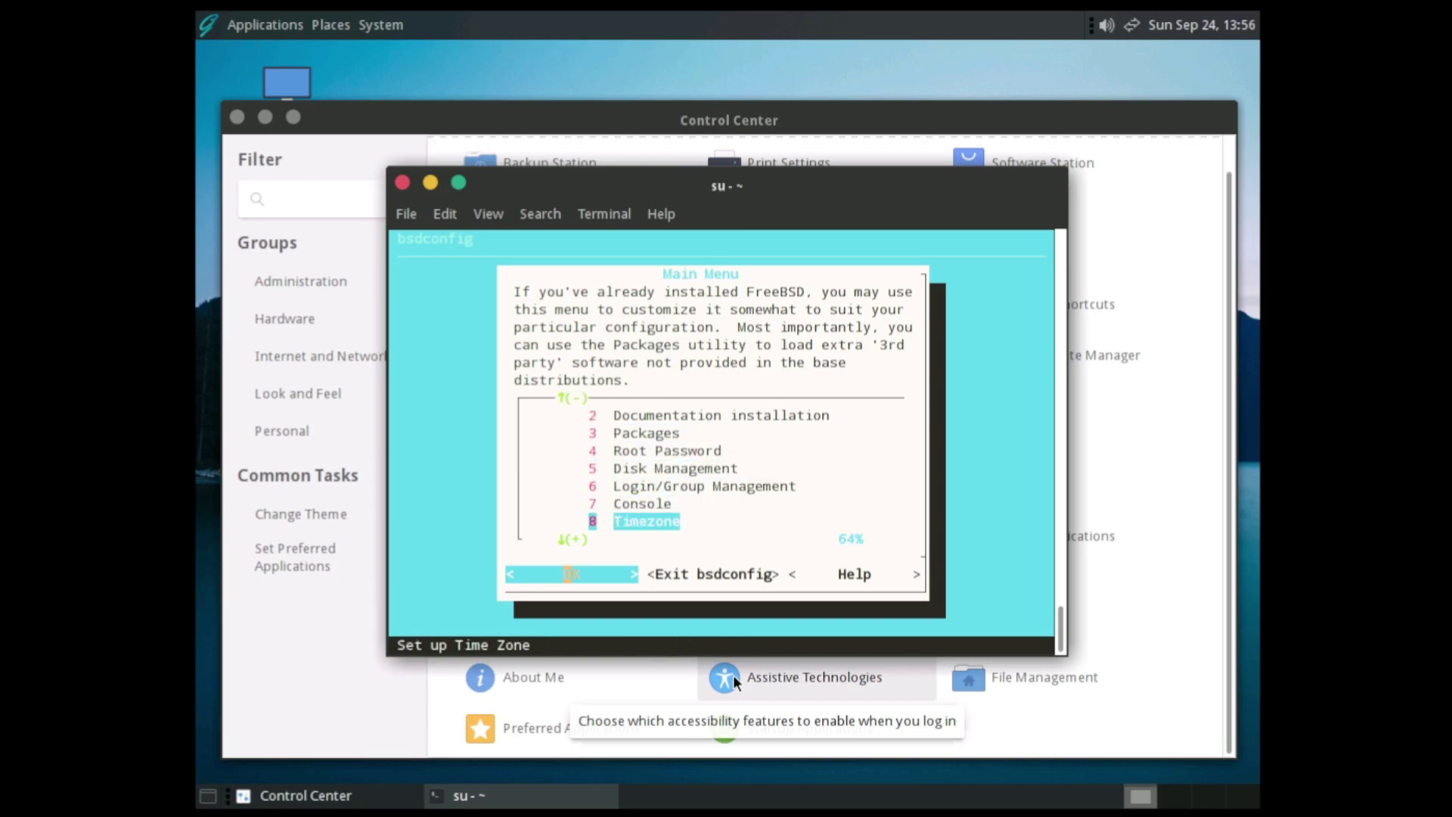
pyautogui.press('Up')
pyautogui.press('Return')
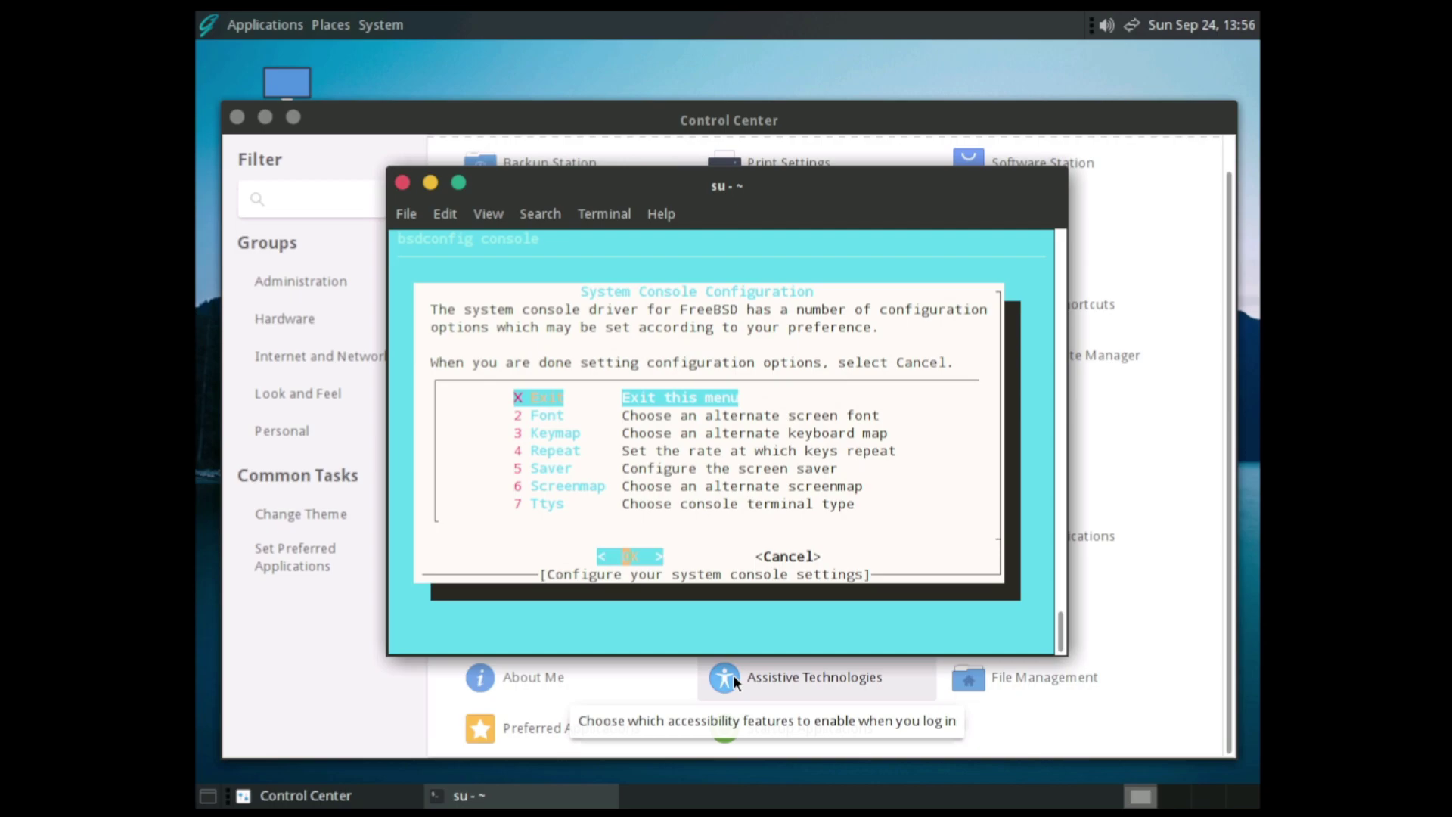
pyautogui.press('Down')
pyautogui.press('Down')
pyautogui.press('Down')
pyautogui.press('Down')
pyautogui.press('Down')
pyautogui.press('Down')
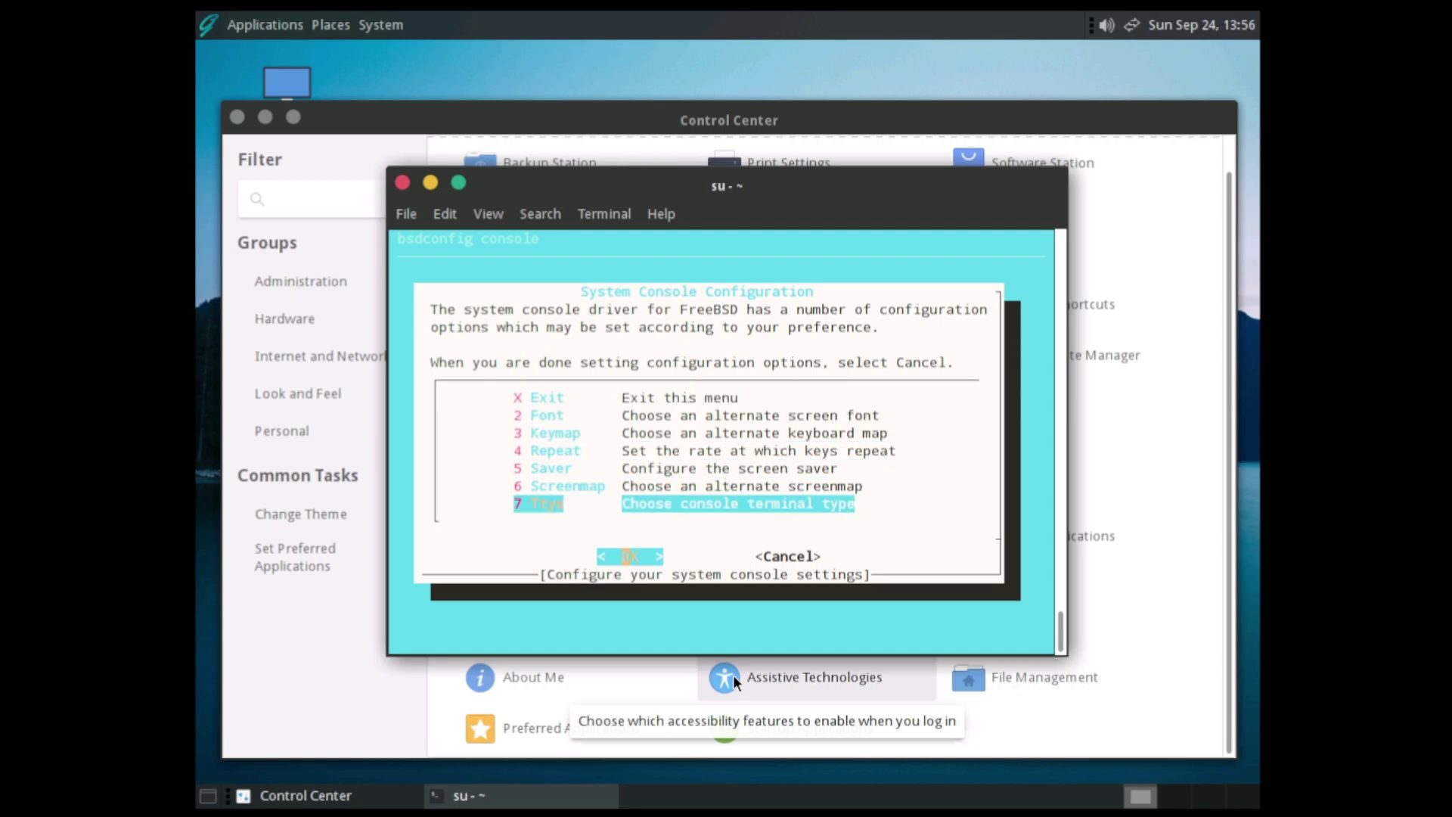
pyautogui.press('Tab')
pyautogui.press('Return')
# Step: Open the Startup settings menu from bsdconfig's main menu
pyautogui.press('Down')
pyautogui.press('Down')
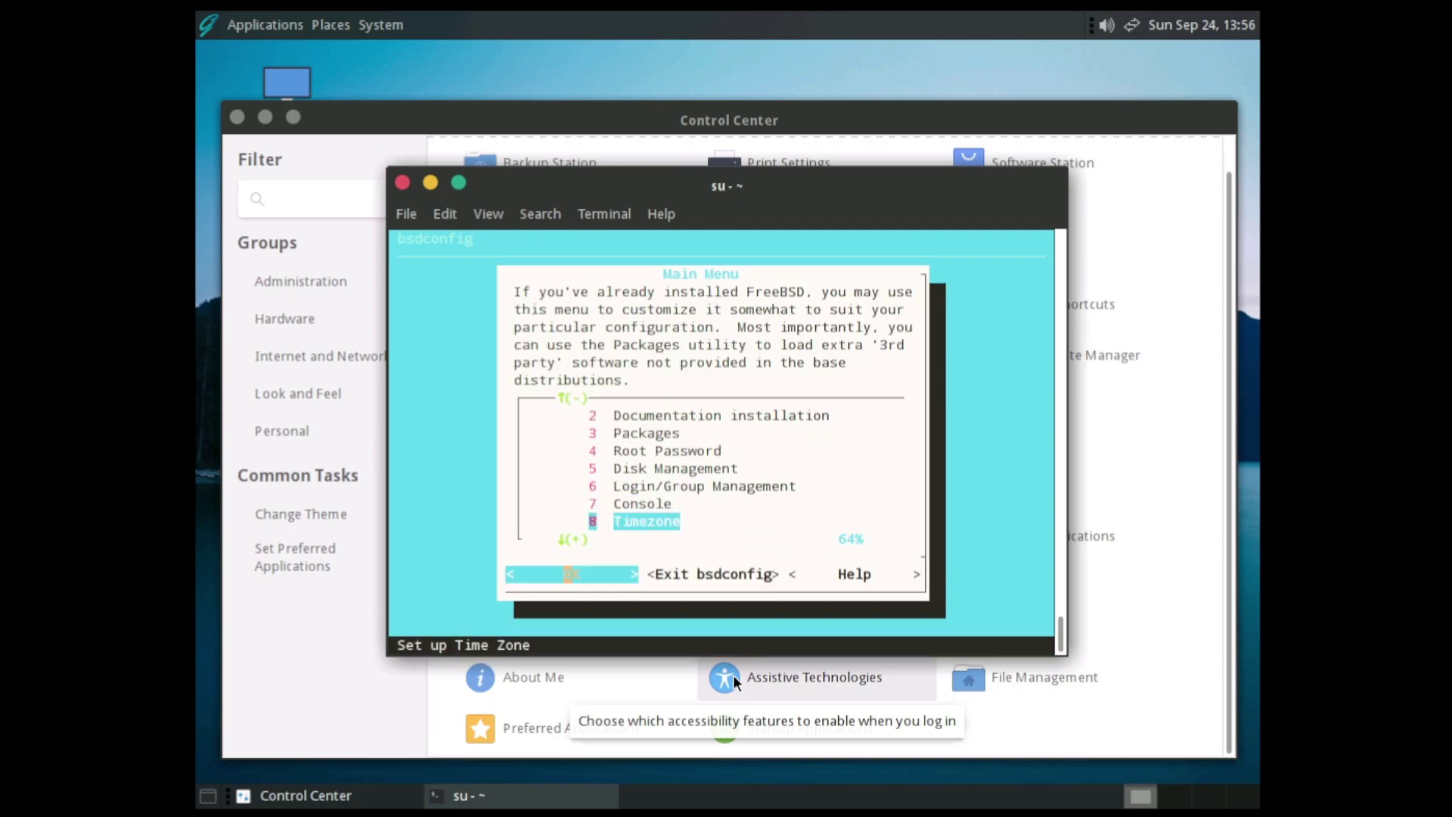
pyautogui.press('Down')
pyautogui.press('Down')
pyautogui.press('Down')
pyautogui.press('Down')
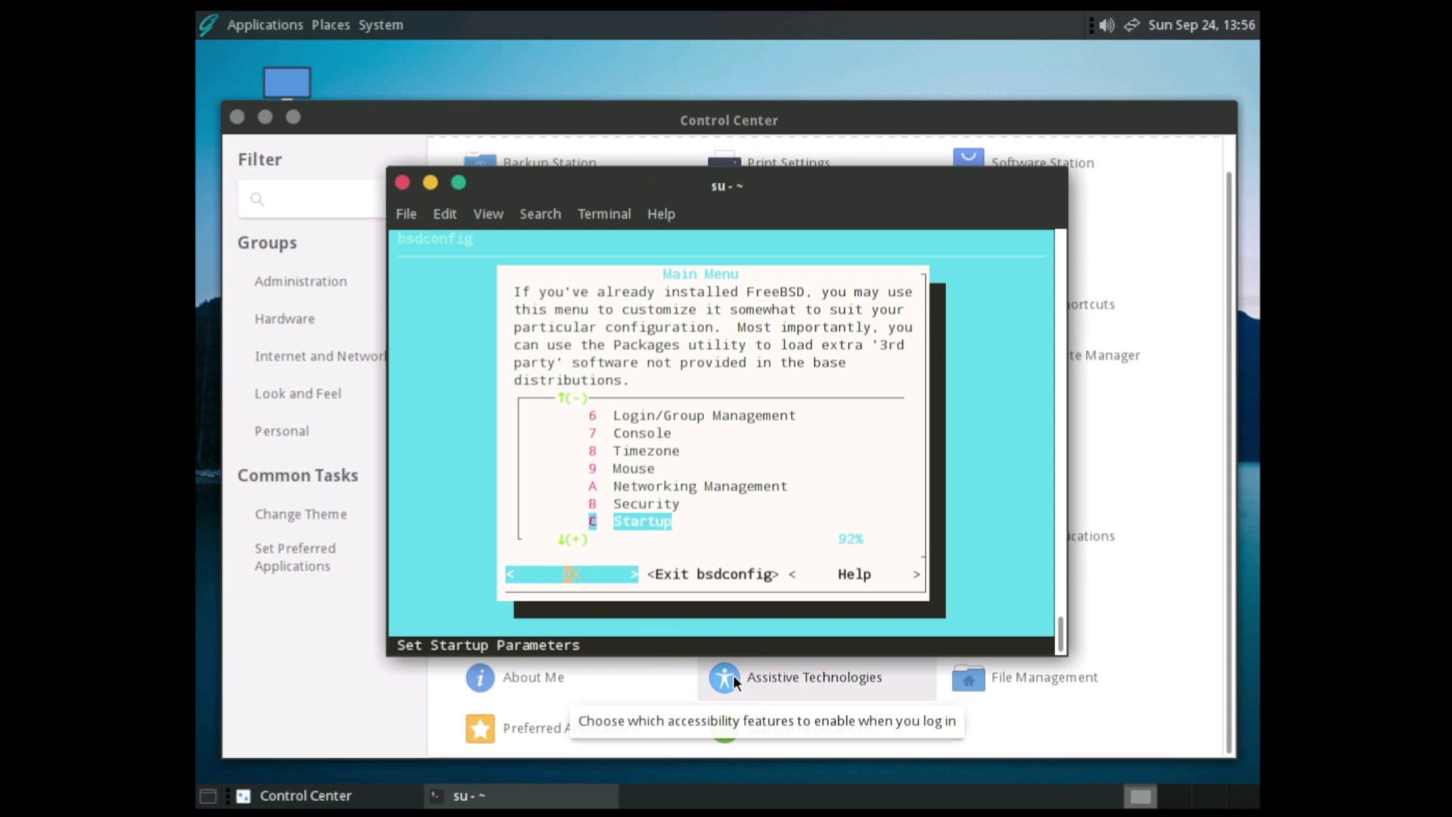
pyautogui.press('Up')
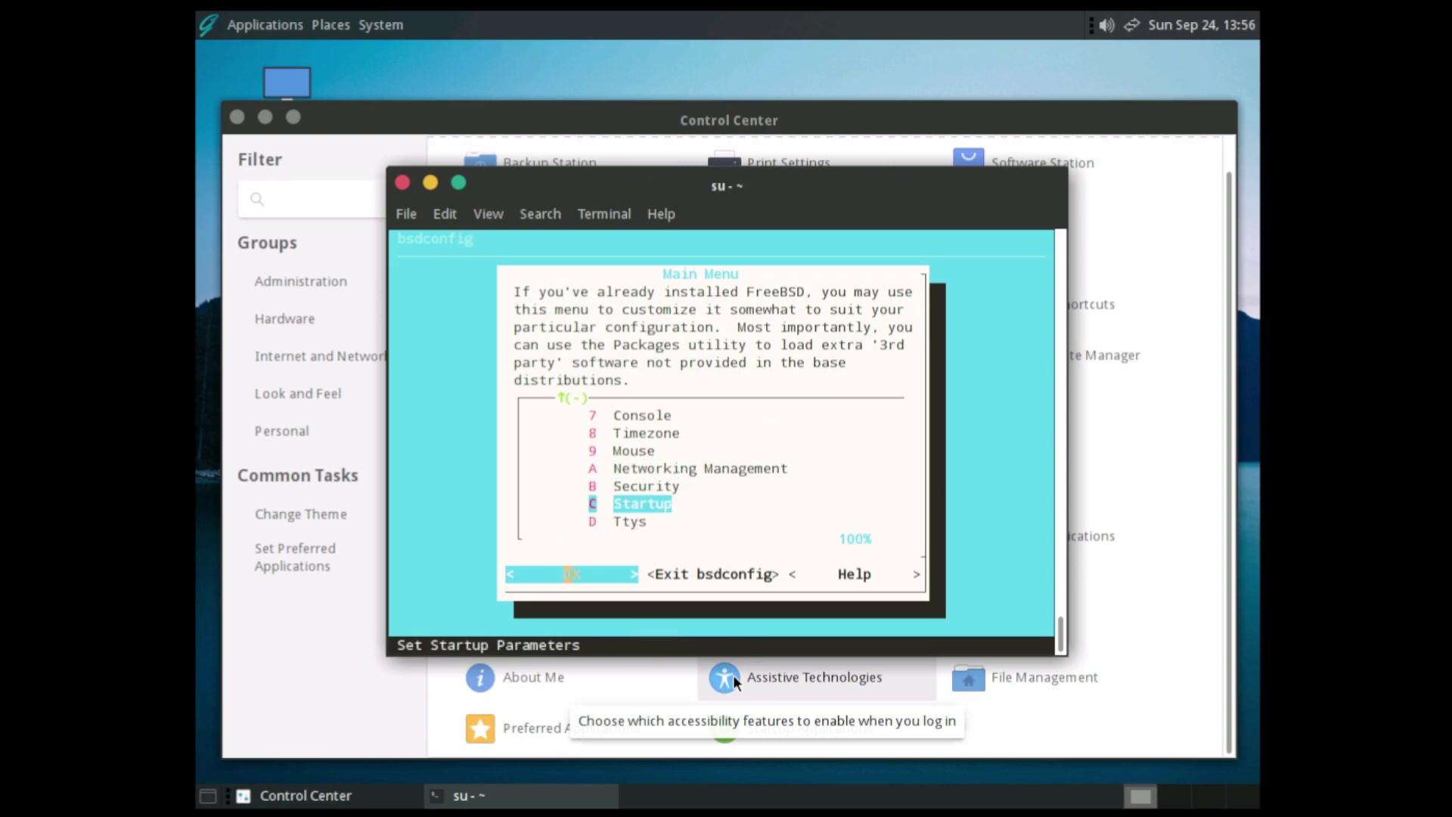
pyautogui.press('Return')
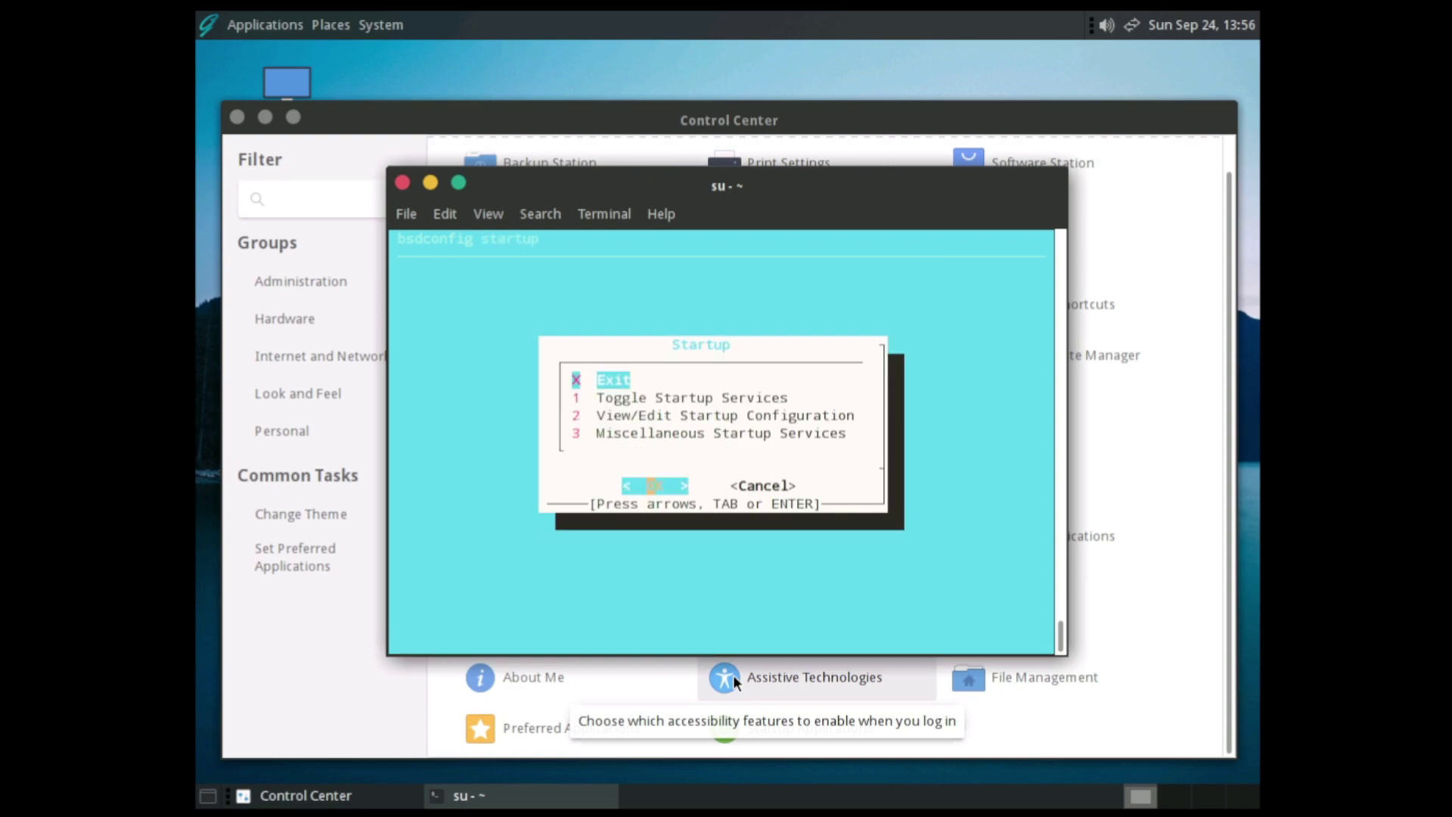
# Step: Browse the Toggle Startup Services list past hostapd_enable and cancel without changes
pyautogui.press('Down')
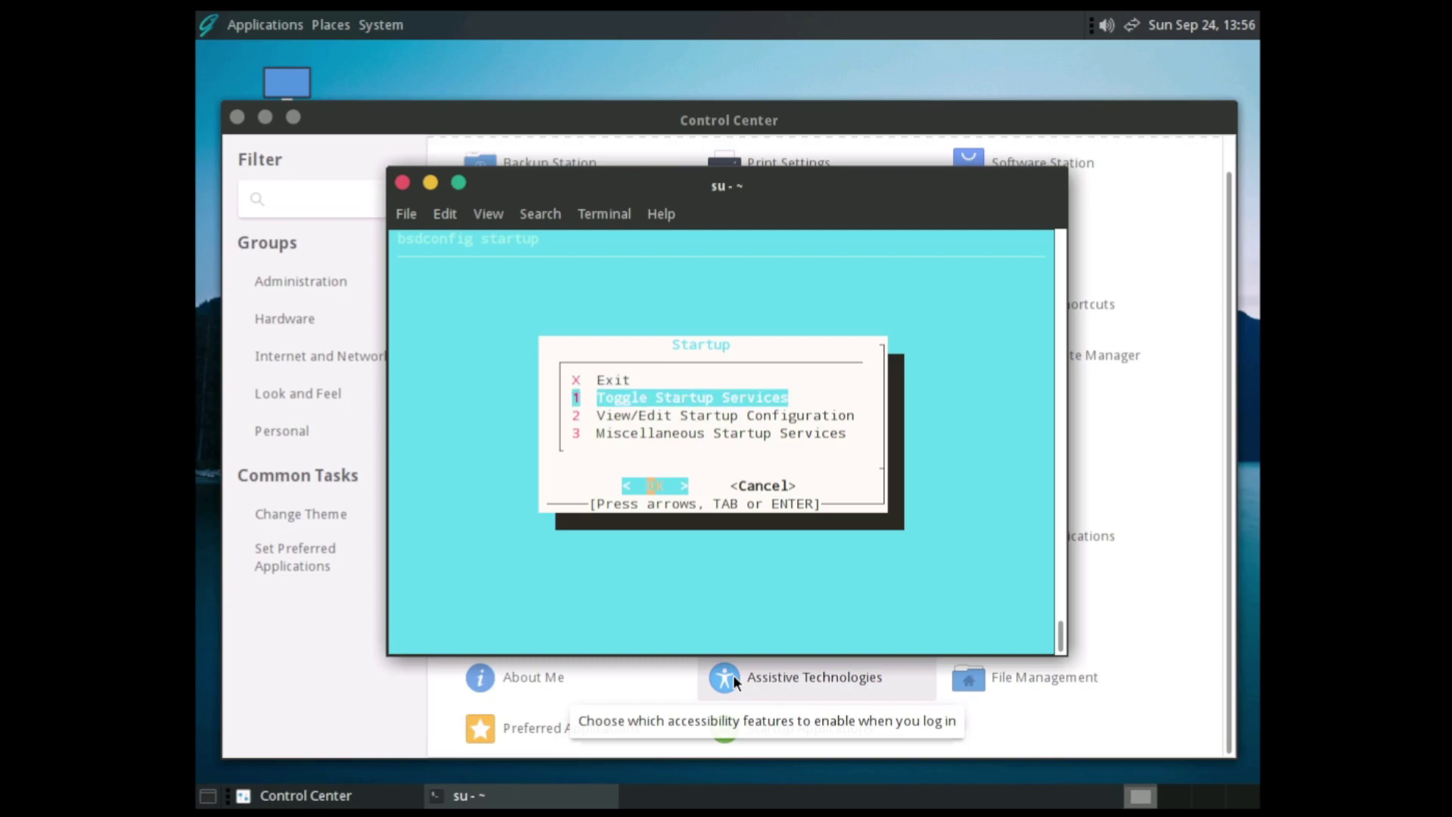
pyautogui.press('Return')
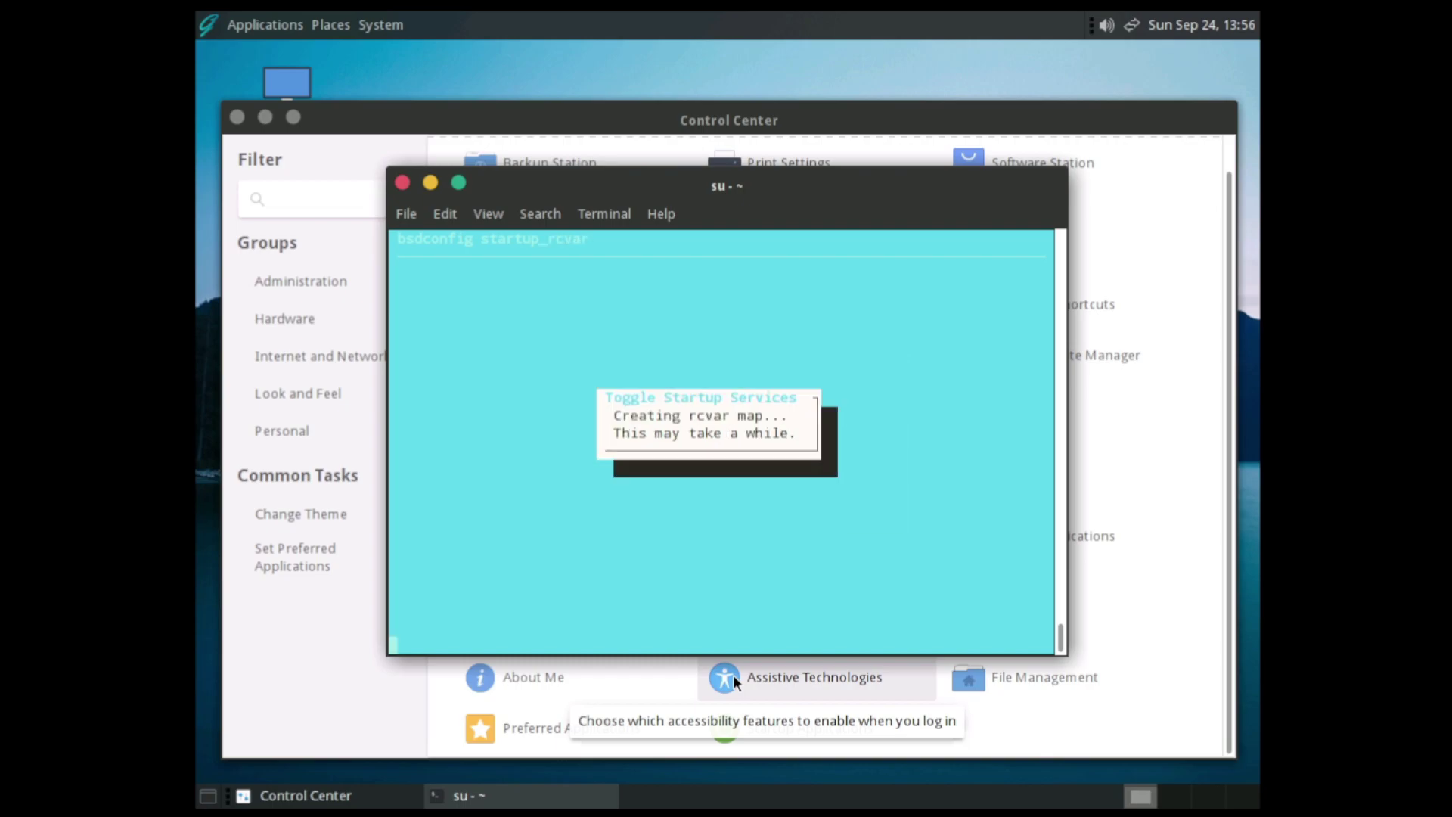
pyautogui.press('Down')
pyautogui.press('Down')
pyautogui.press('Down')
pyautogui.press('Down')
pyautogui.press('Down')
pyautogui.press('Down')
pyautogui.press('Down')
pyautogui.press('Down')
pyautogui.press('Down')
pyautogui.press('Down')
pyautogui.press('Down')
pyautogui.press('Down')
pyautogui.press('Down')
pyautogui.press('Down')
pyautogui.press('Down')
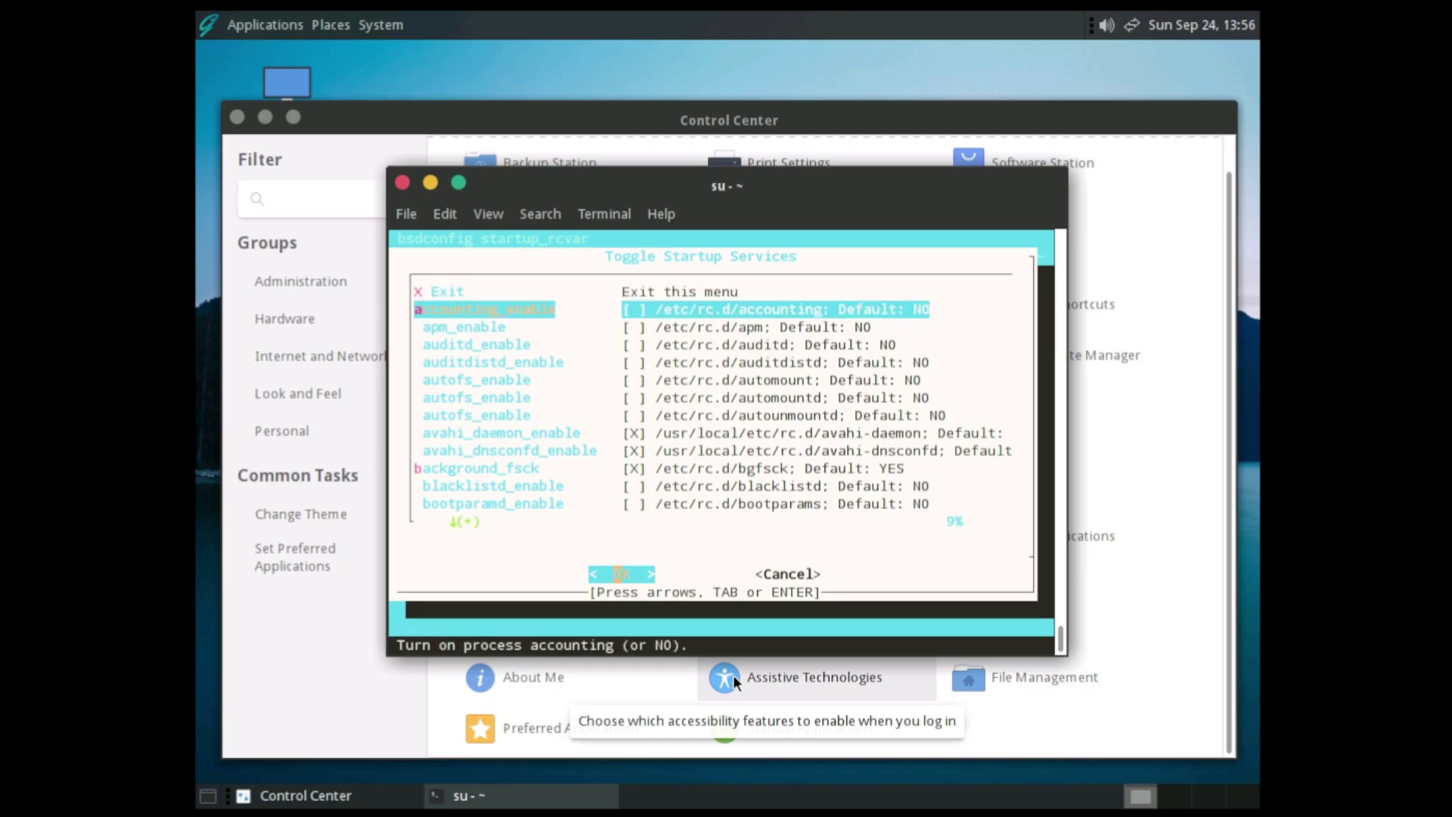
pyautogui.press('Down')
pyautogui.press('Down')
pyautogui.press('Down')
pyautogui.press('Down')
pyautogui.press('Down')
pyautogui.press('Down')
pyautogui.press('Down')
pyautogui.press('Down')
pyautogui.press('Down')
pyautogui.press('Down')
pyautogui.press('Down')
pyautogui.press('Down')
pyautogui.press('Down')
pyautogui.press('Down')
pyautogui.press('Down')
pyautogui.press('Down')
pyautogui.press('Down')
pyautogui.press('Down')
pyautogui.press('Down')
pyautogui.press('Down')
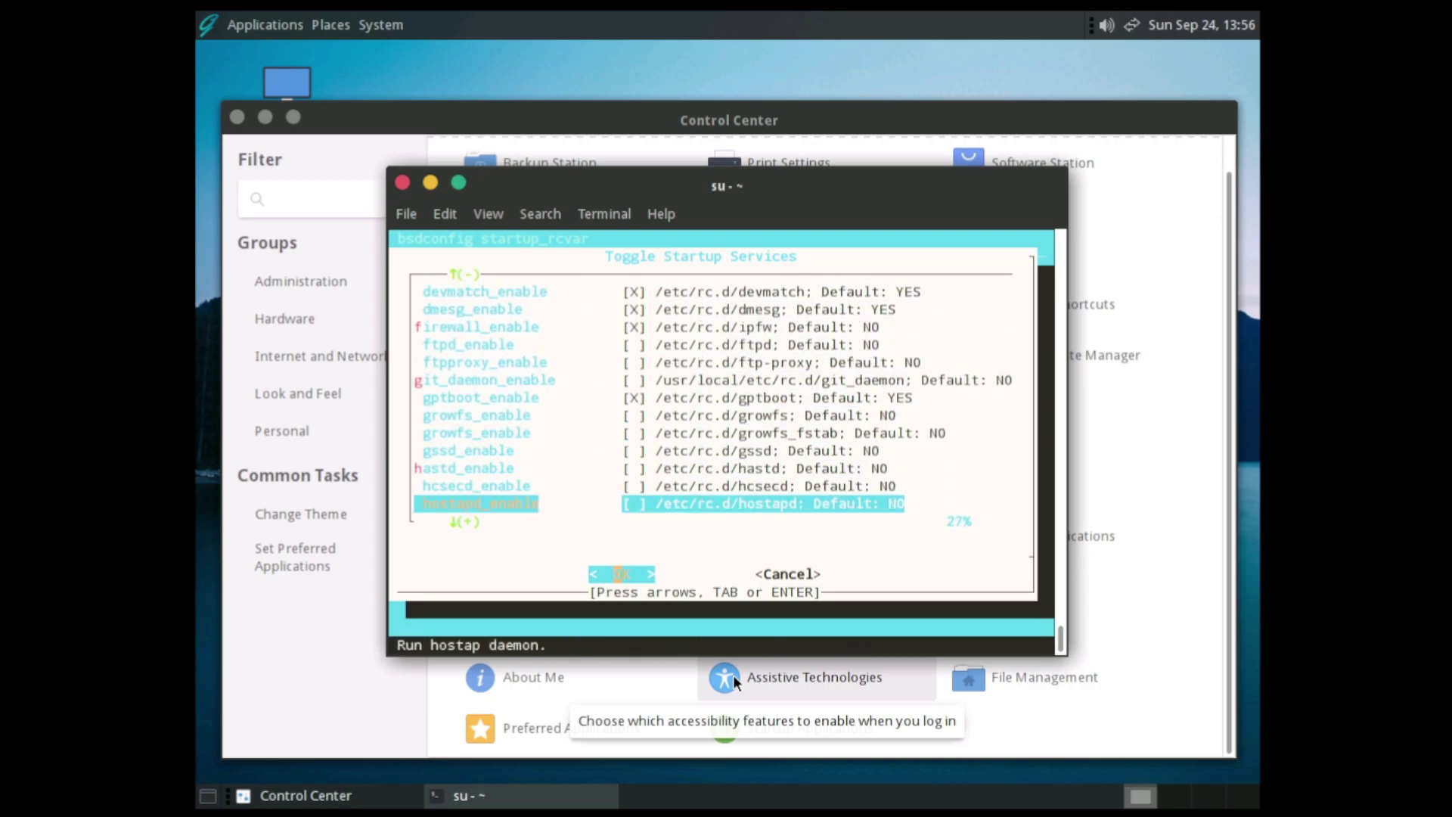
pyautogui.press('Down')
pyautogui.press('Down')
pyautogui.press('Down')
pyautogui.press('Down')
pyautogui.press('Down')
pyautogui.press('Down')
pyautogui.press('Down')
pyautogui.press('Down')
pyautogui.press('Down')
pyautogui.press('Down')
pyautogui.press('Down')
pyautogui.press('Down')
pyautogui.press('Tab')
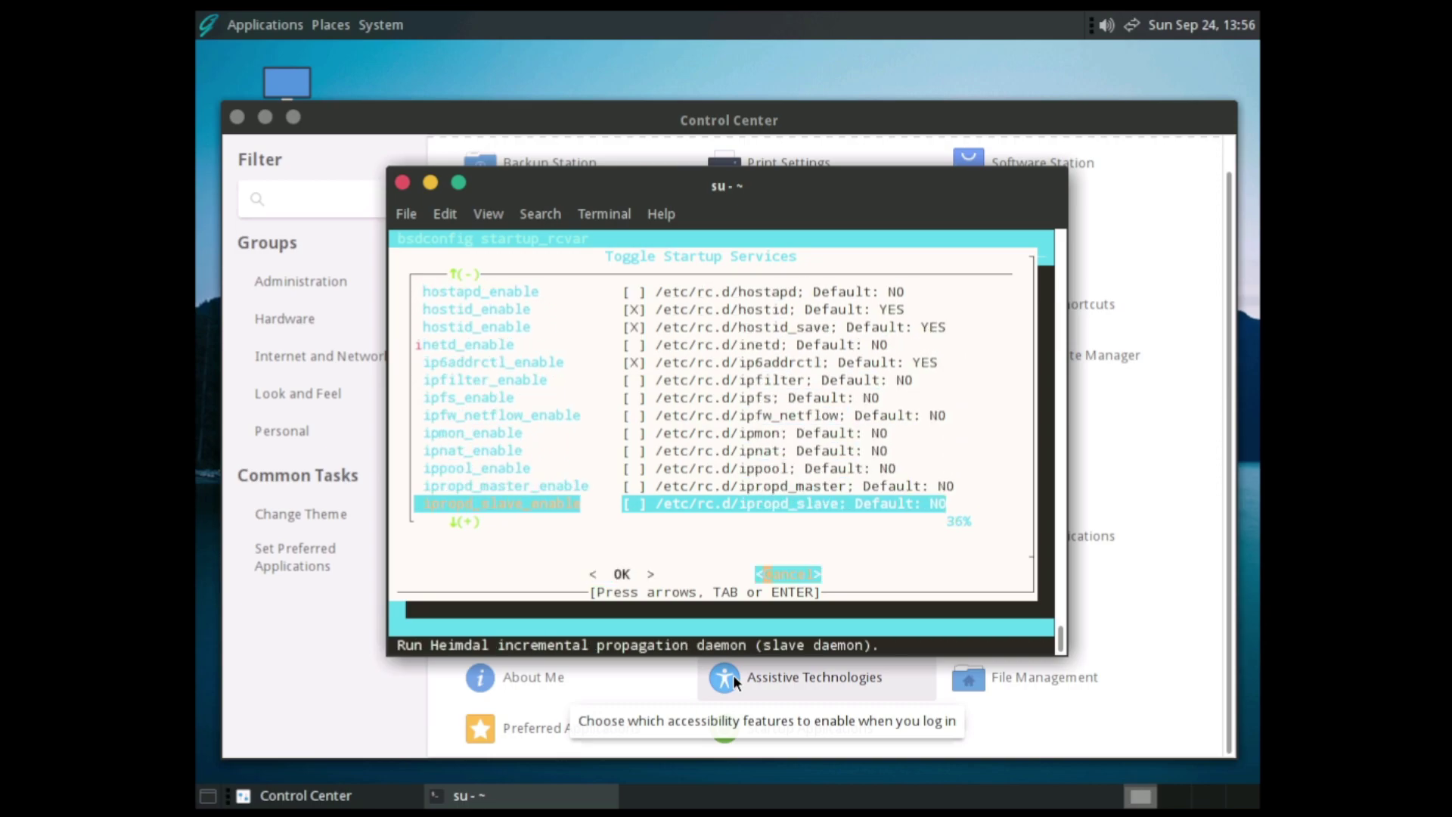
pyautogui.press('Return')
# Step: Leave Startup, decline the Ttys change with No, and exit bsdconfig
pyautogui.press('Tab')
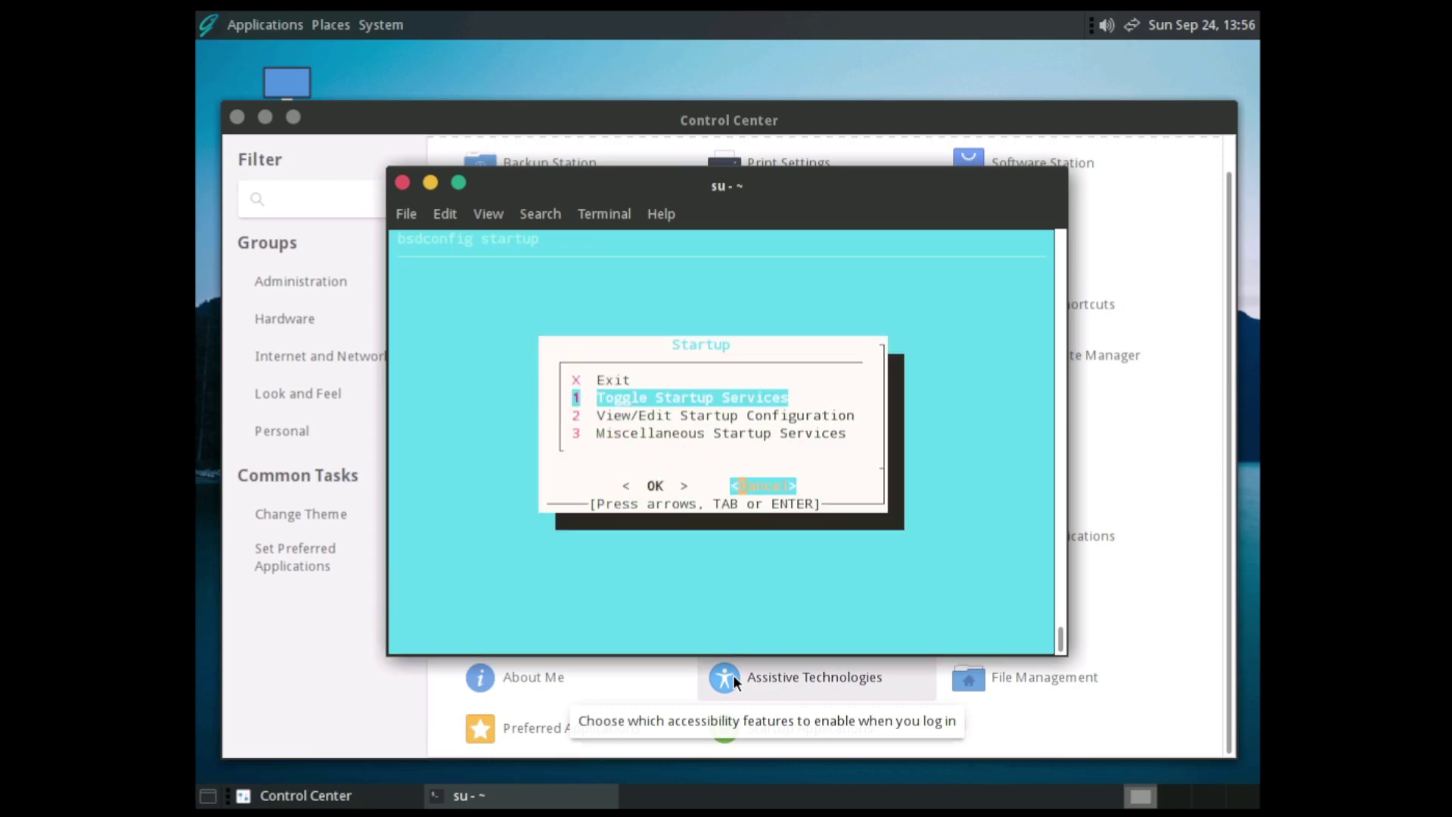
pyautogui.press('Return')
pyautogui.press('Down')
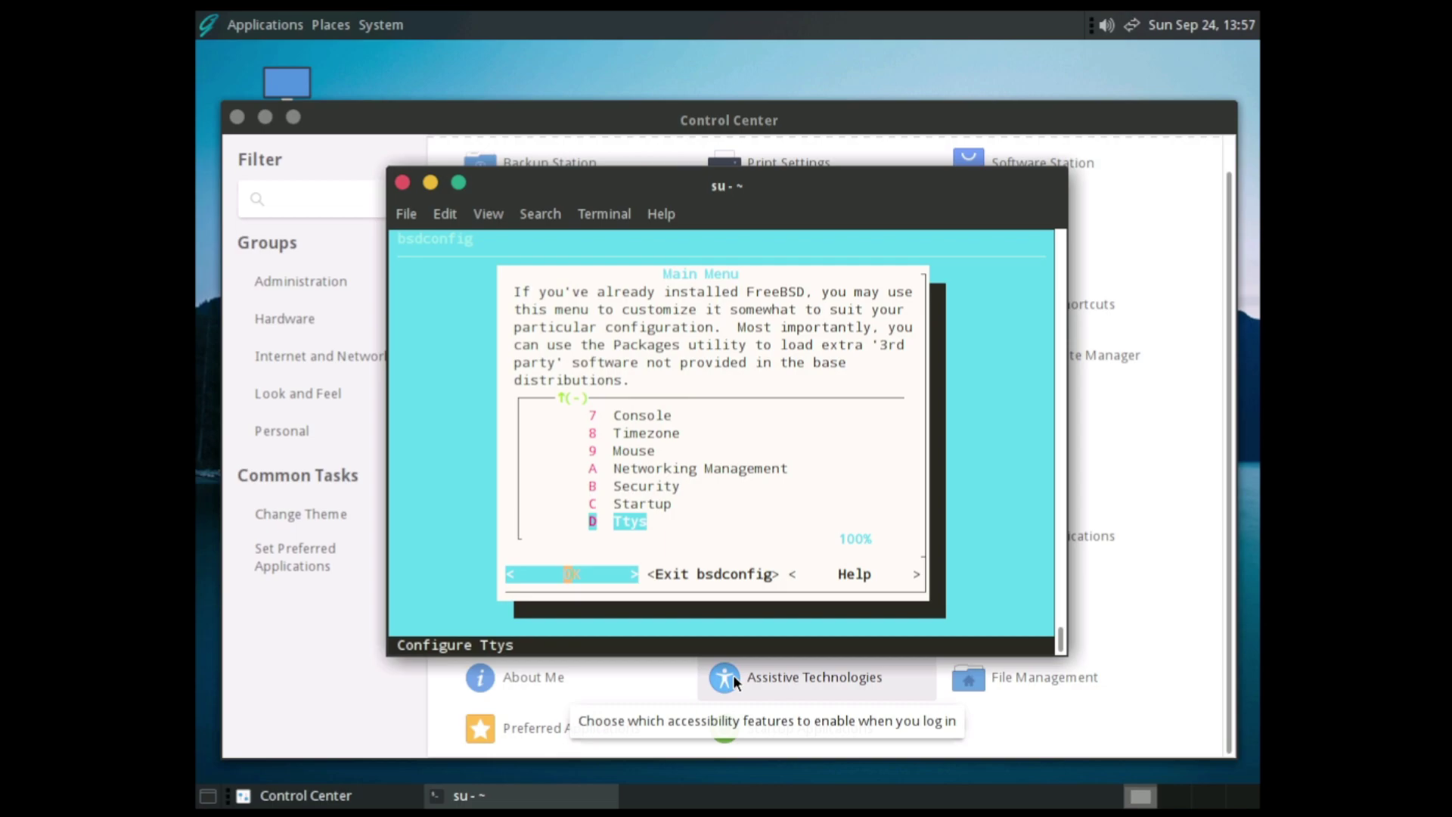
pyautogui.press('Return')
pyautogui.press('Tab')
pyautogui.press('Return')
pyautogui.press('Tab')
pyautogui.press('Return')
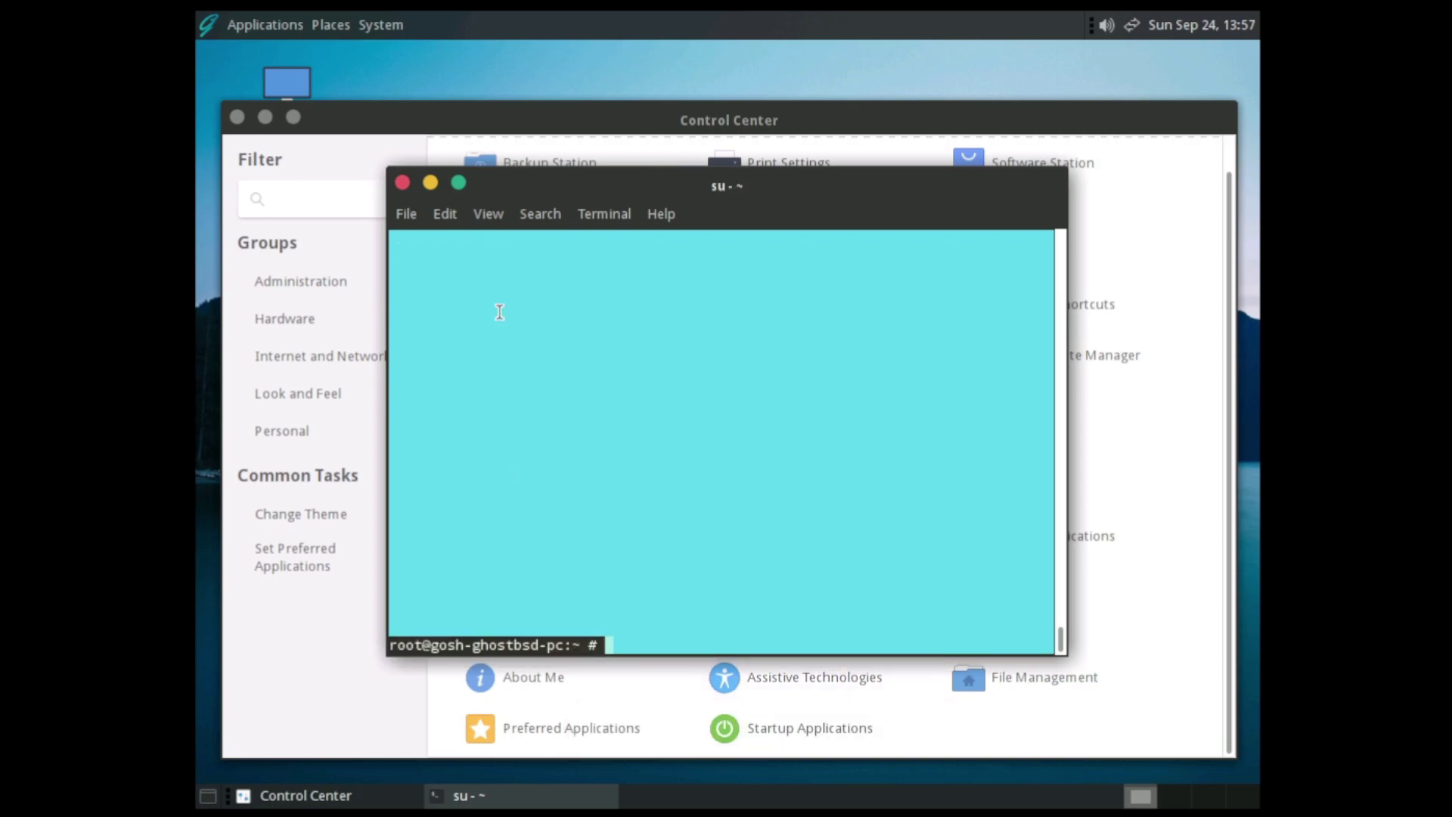
# Step: Clear the terminal and view the About MATE Terminal information
pyautogui.write('clear')
pyautogui.press('Return')
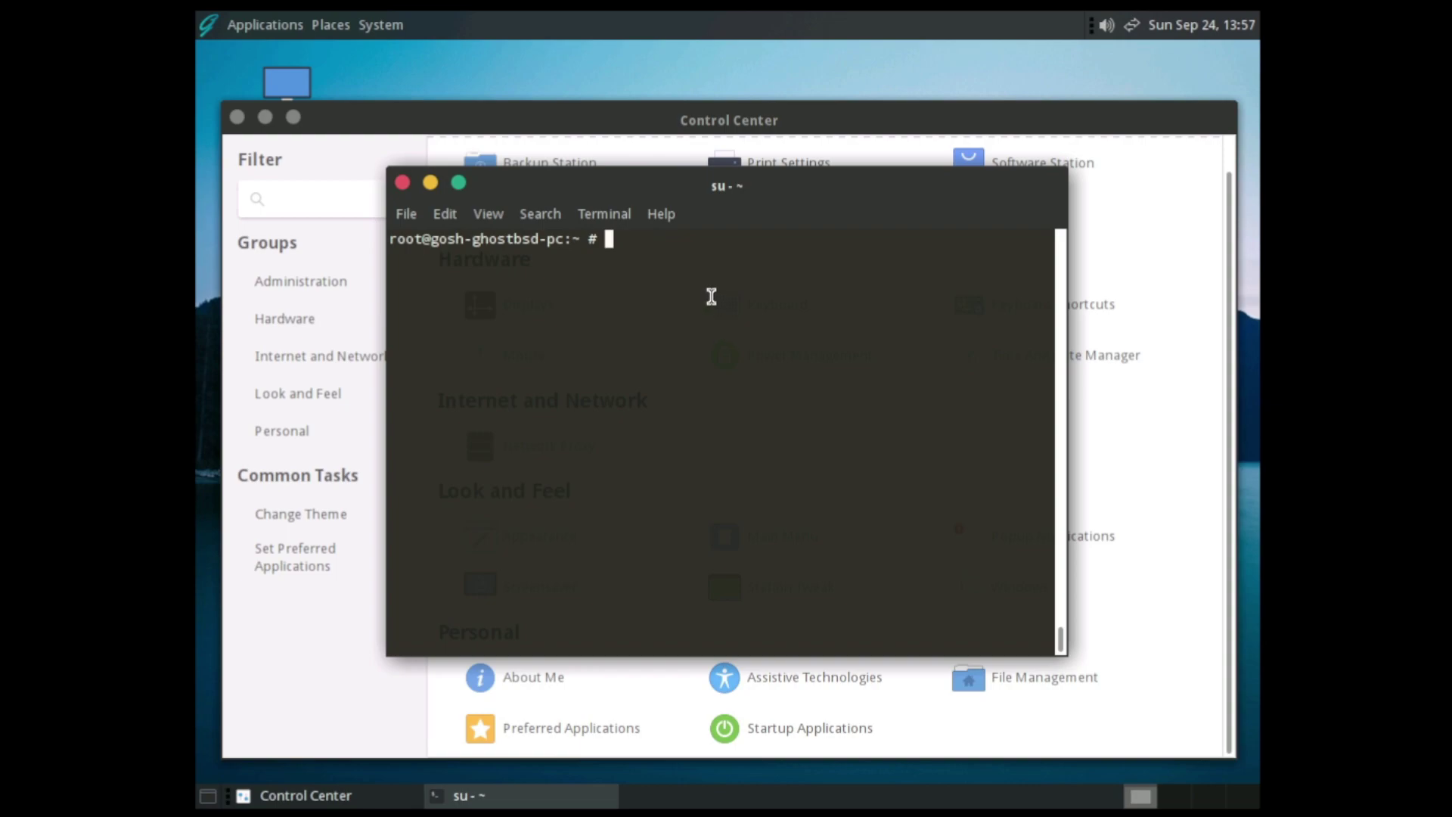
pyautogui.click(660, 214)
pyautogui.click(686, 277)
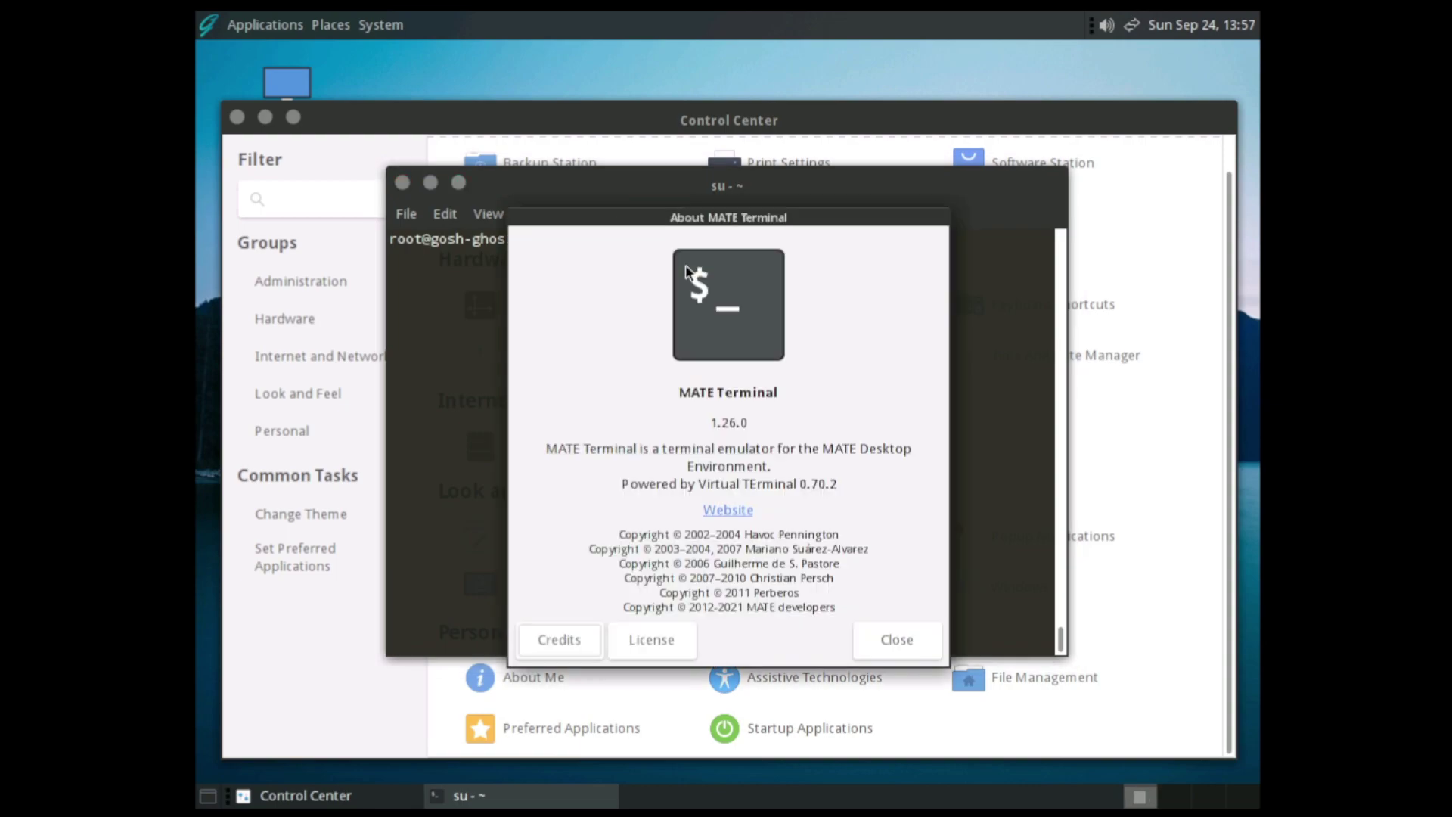
pyautogui.click(890, 642)
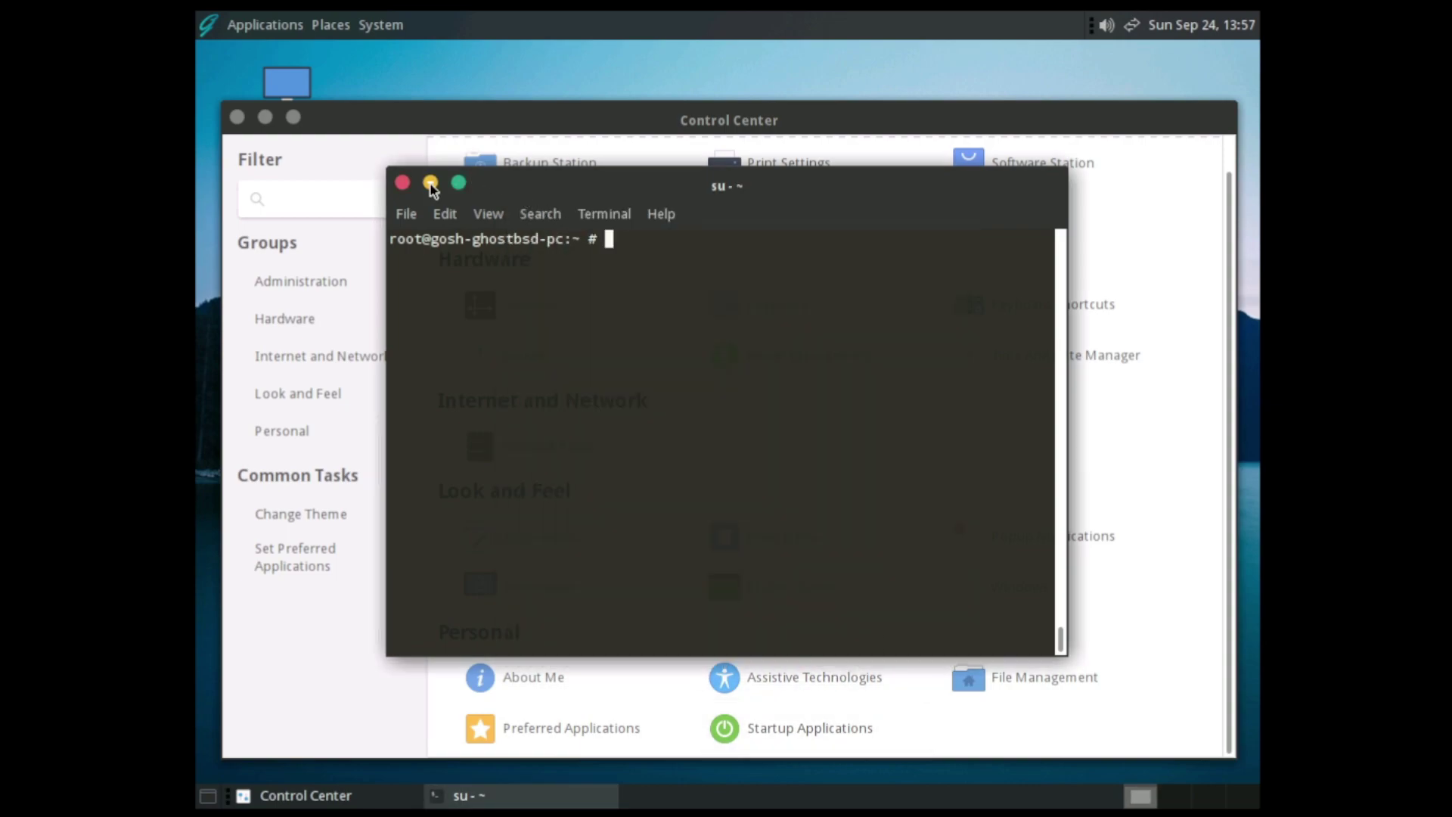
# Step: Close the root terminal window, confirming Close Terminal
pyautogui.click(406, 214)
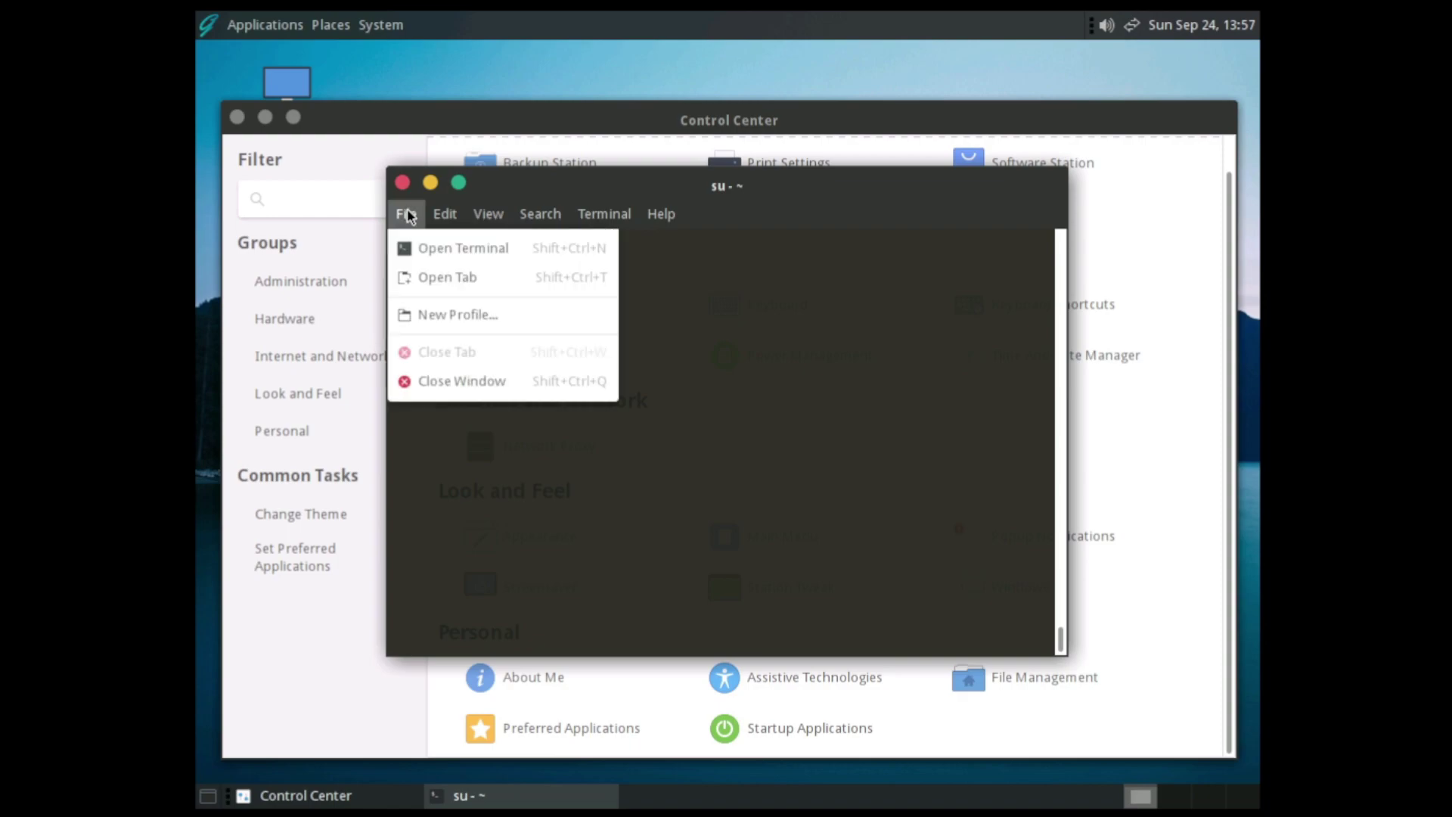
pyautogui.click(407, 215)
pyautogui.click(402, 183)
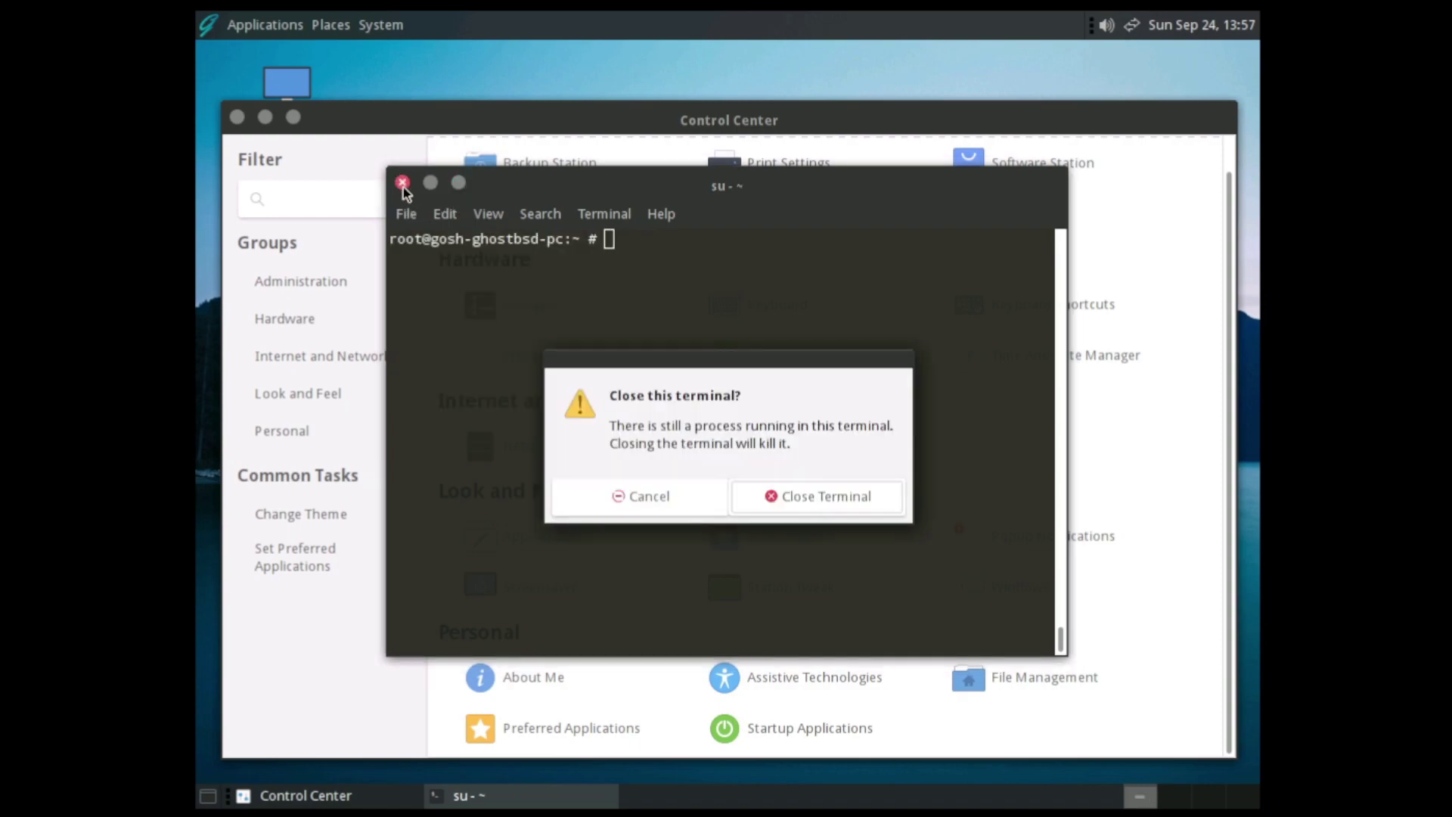
pyautogui.click(844, 502)
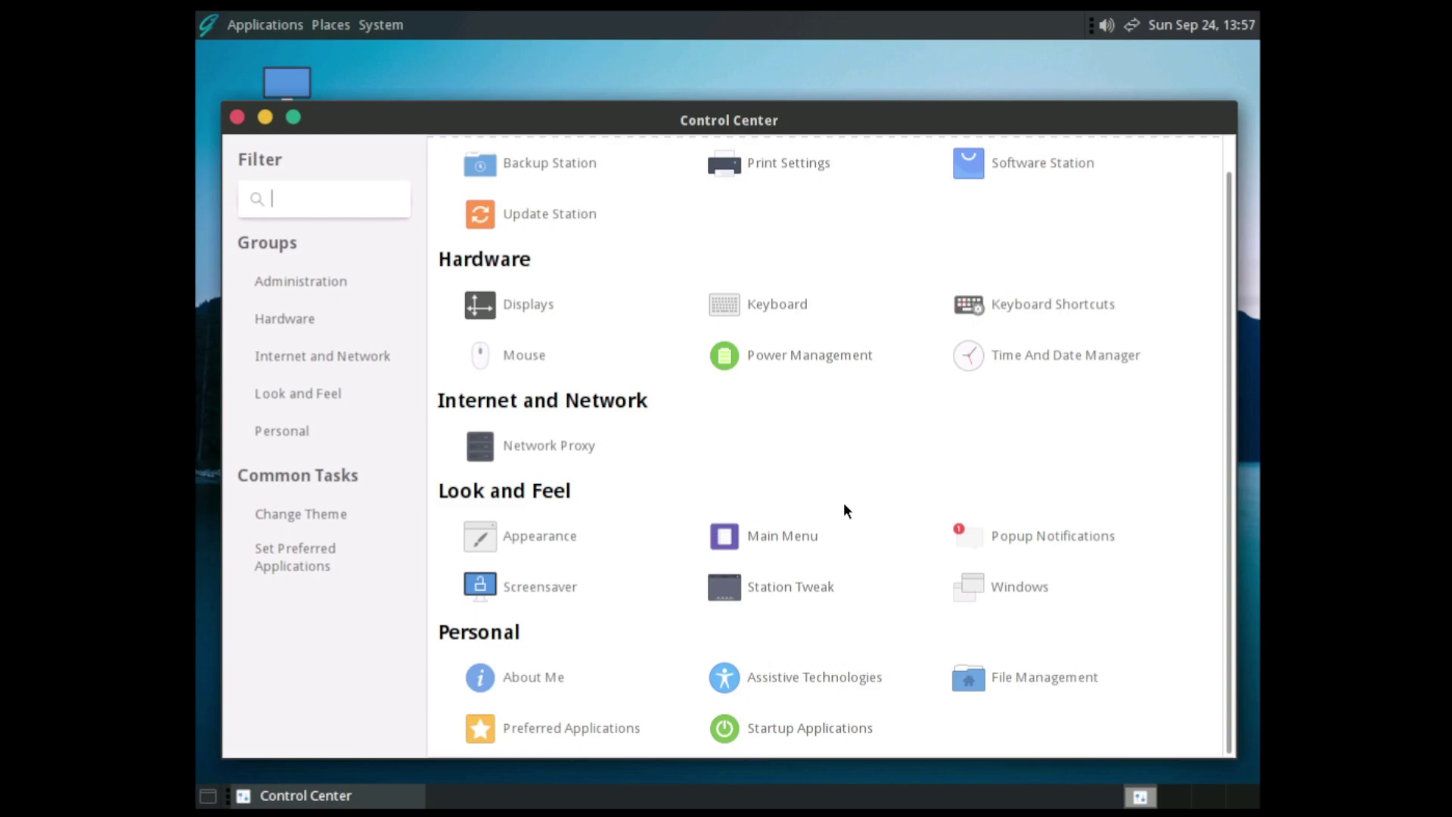
# Step: Set font rendering to Subpixel smoothing (LCDs) in Appearance Preferences
pyautogui.scroll(1, 843, 503)
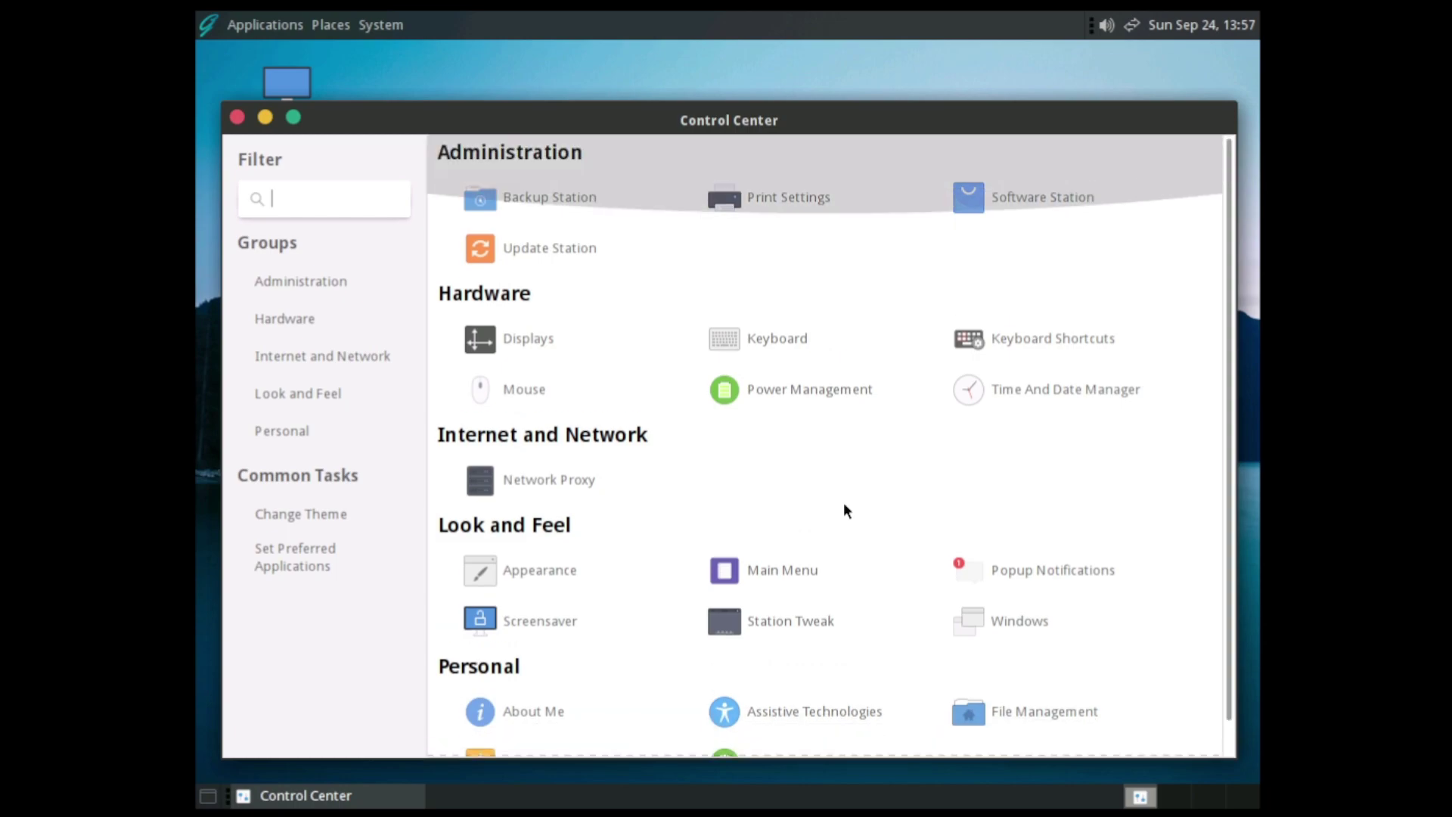
pyautogui.click(285, 516)
pyautogui.click(594, 140)
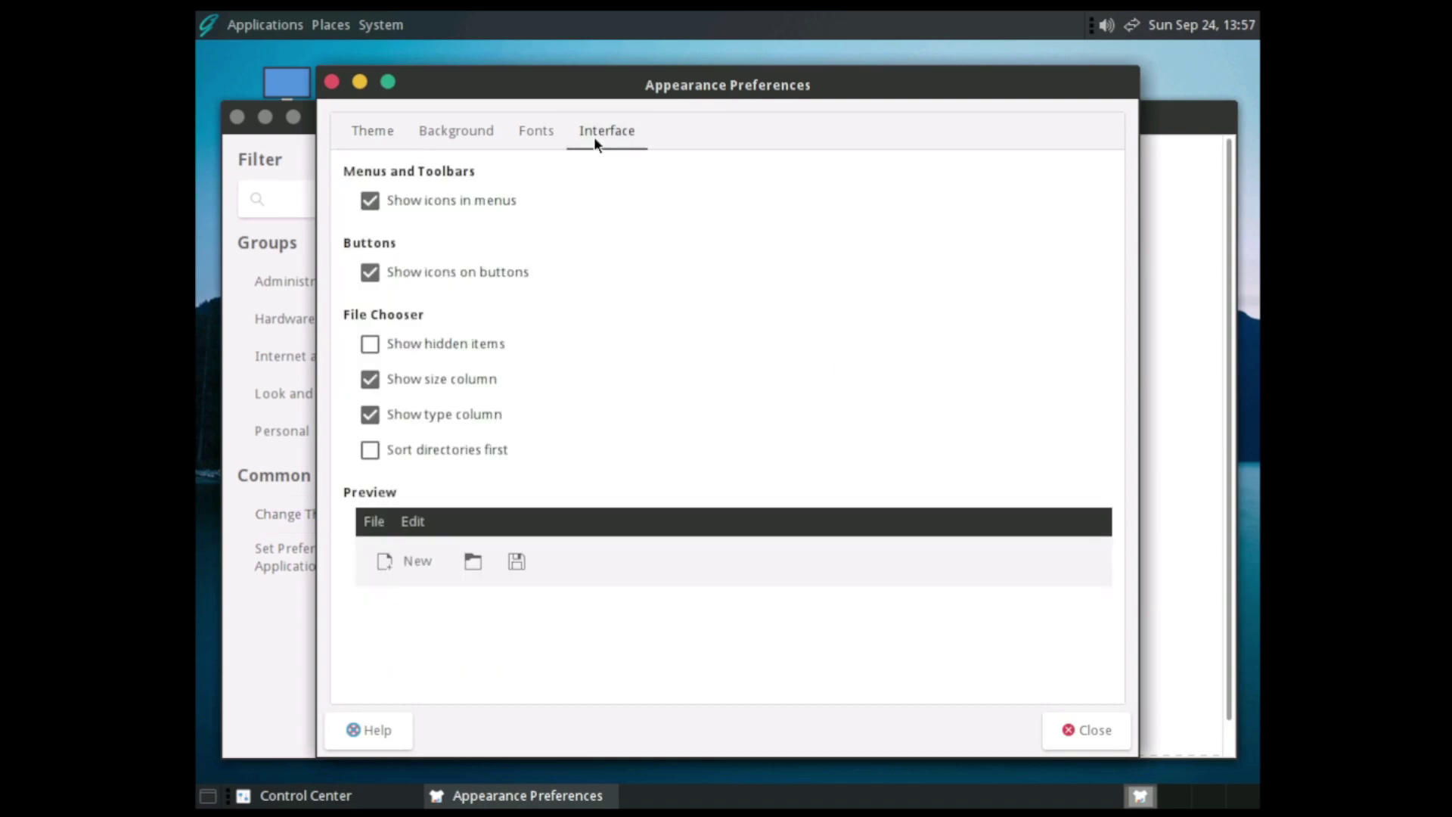
pyautogui.click(538, 141)
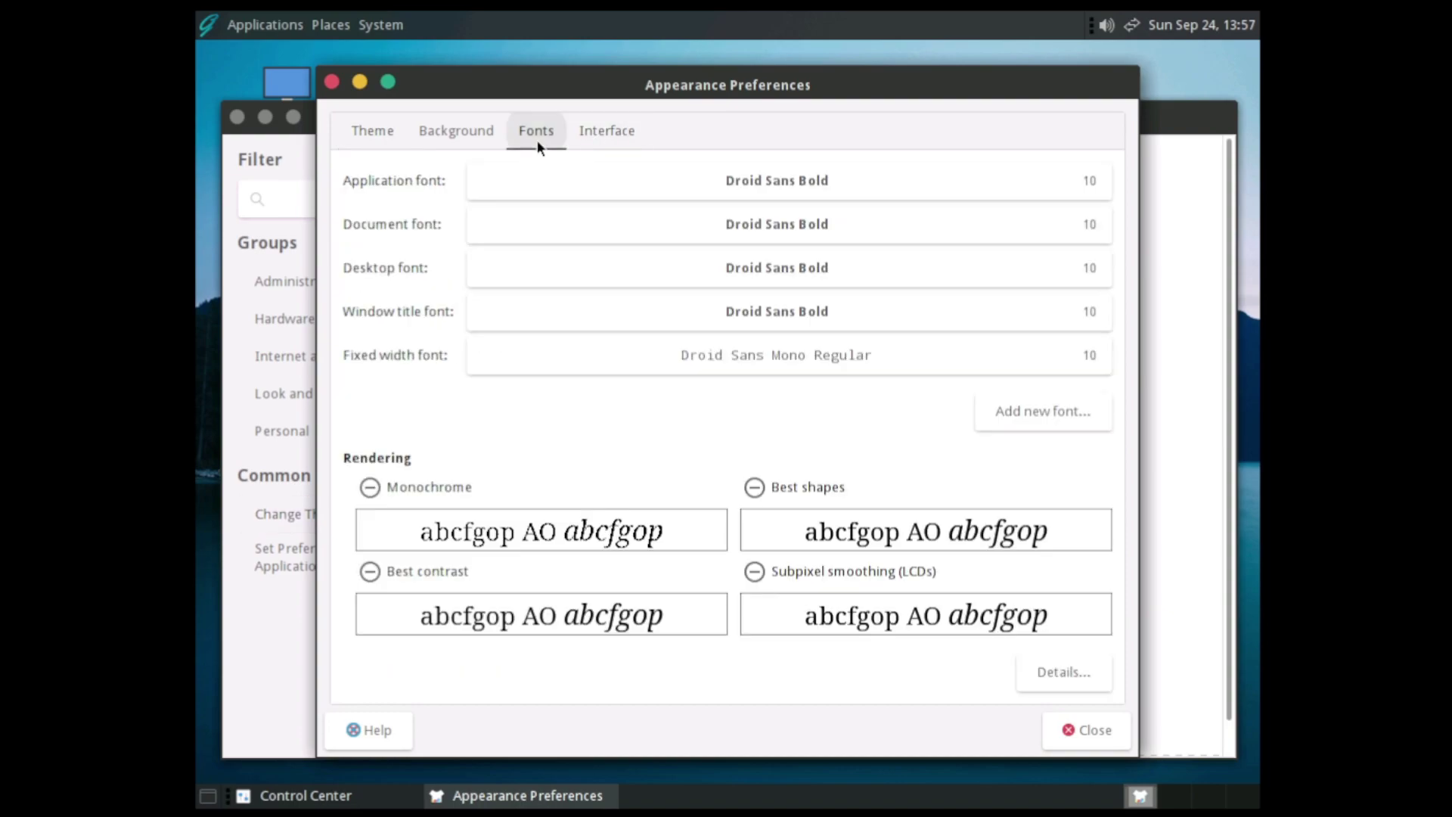
pyautogui.click(838, 570)
pyautogui.click(1086, 730)
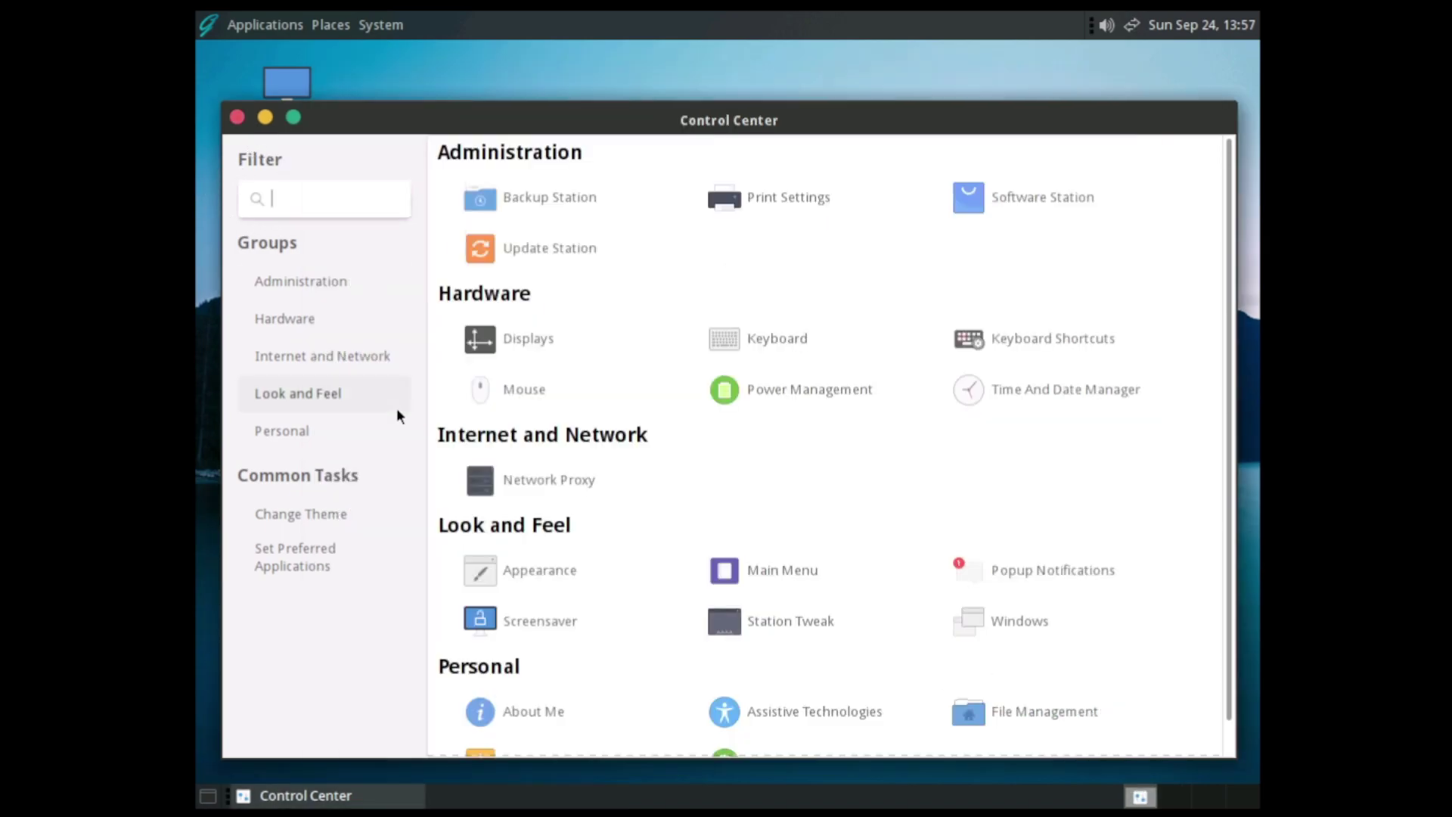
# Step: Browse the Personal, Look and Feel, Internet and Network, Administration groups, then close Control Center
pyautogui.click(315, 427)
pyautogui.click(315, 407)
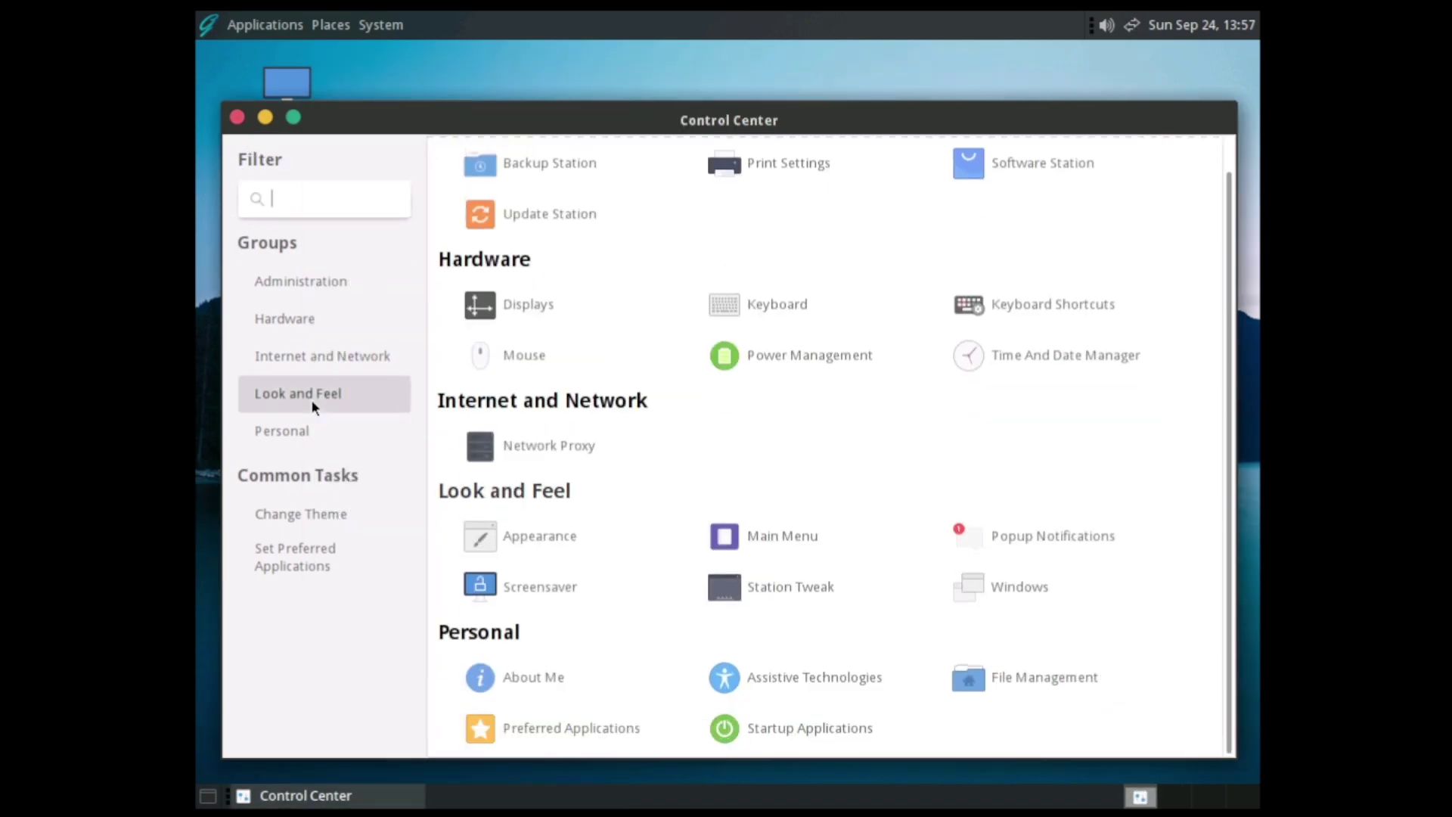
pyautogui.click(308, 371)
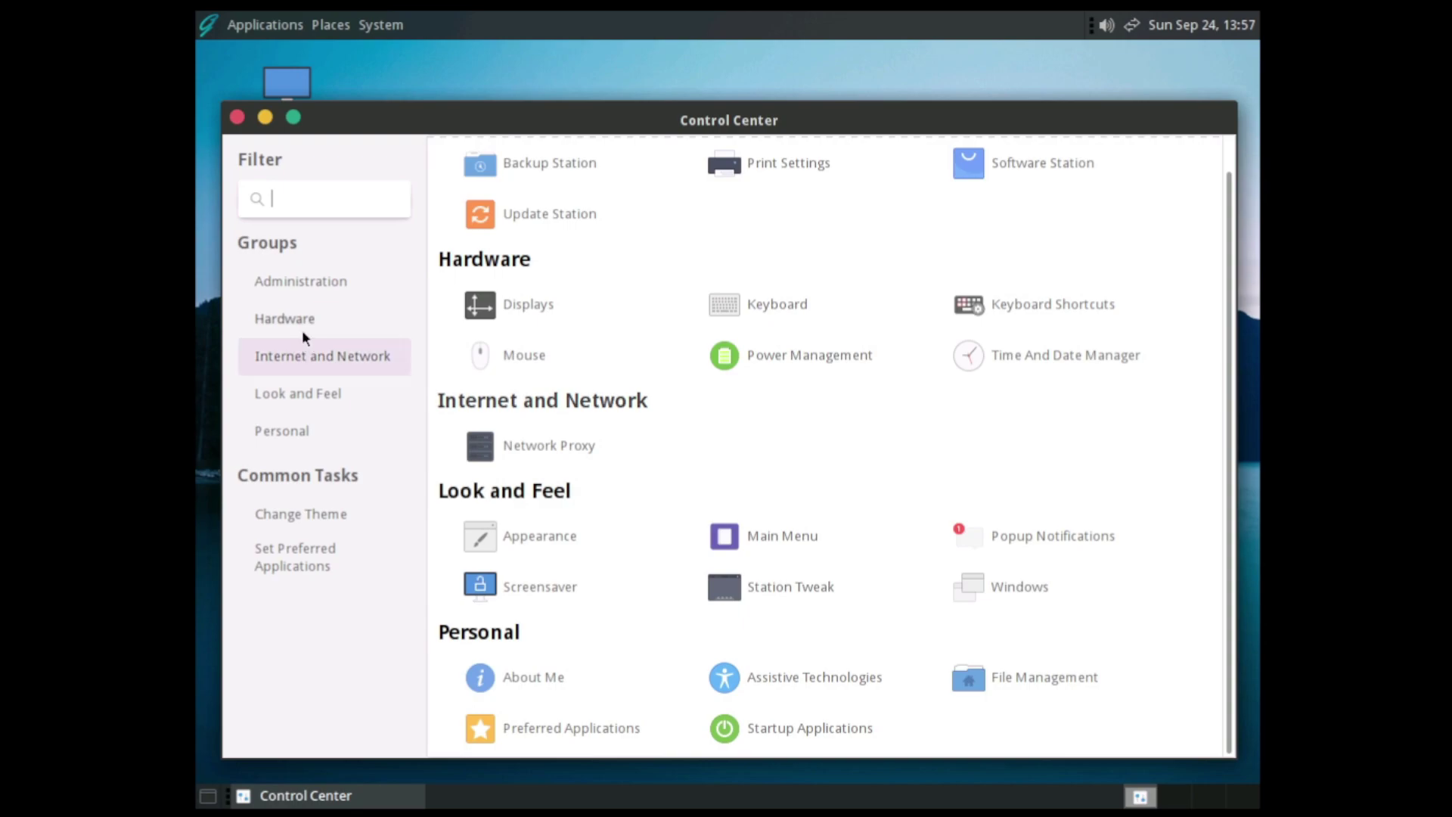
pyautogui.click(301, 293)
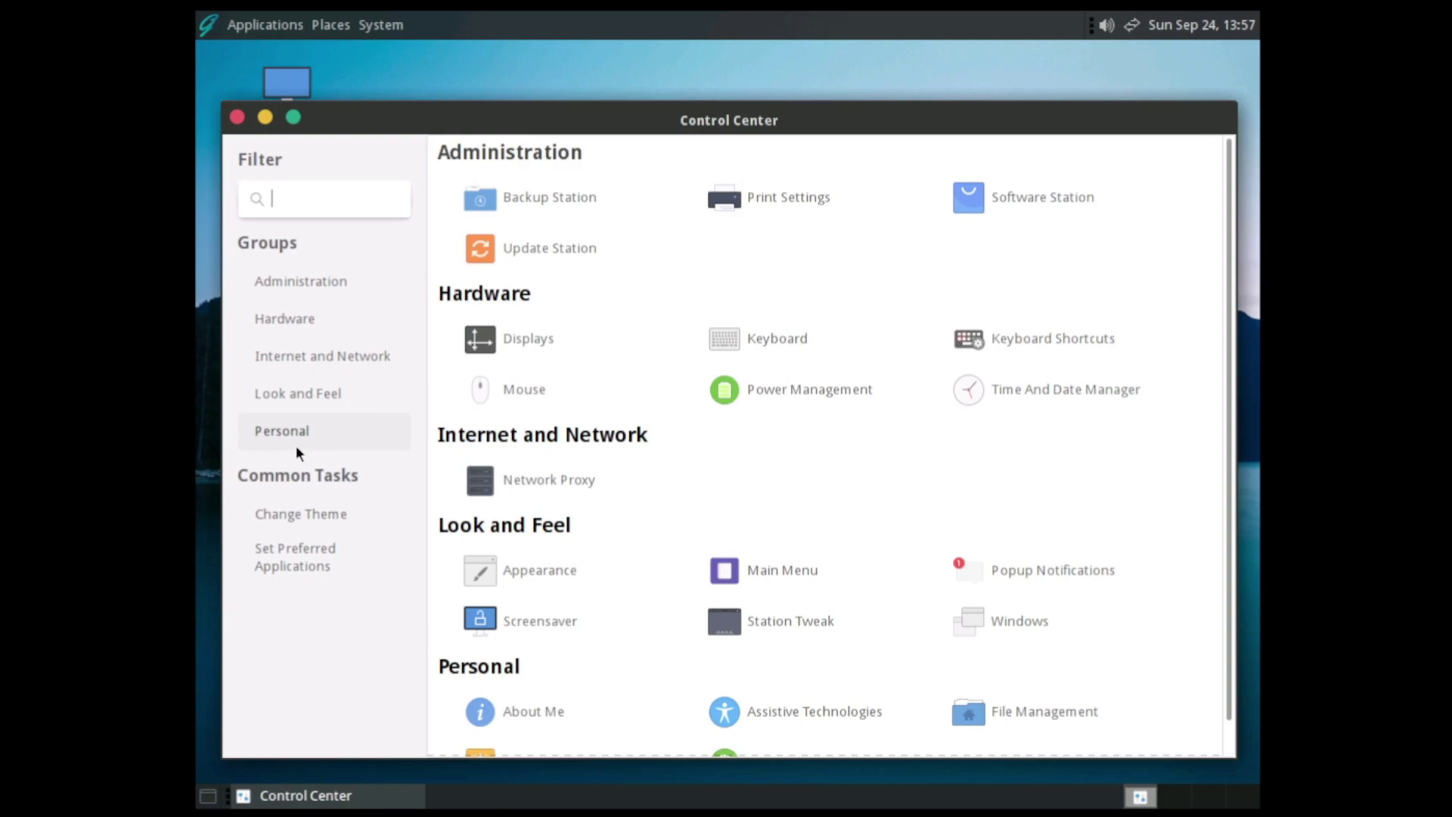
pyautogui.scroll(-1, 1005, 709)
pyautogui.scroll(1, 1004, 704)
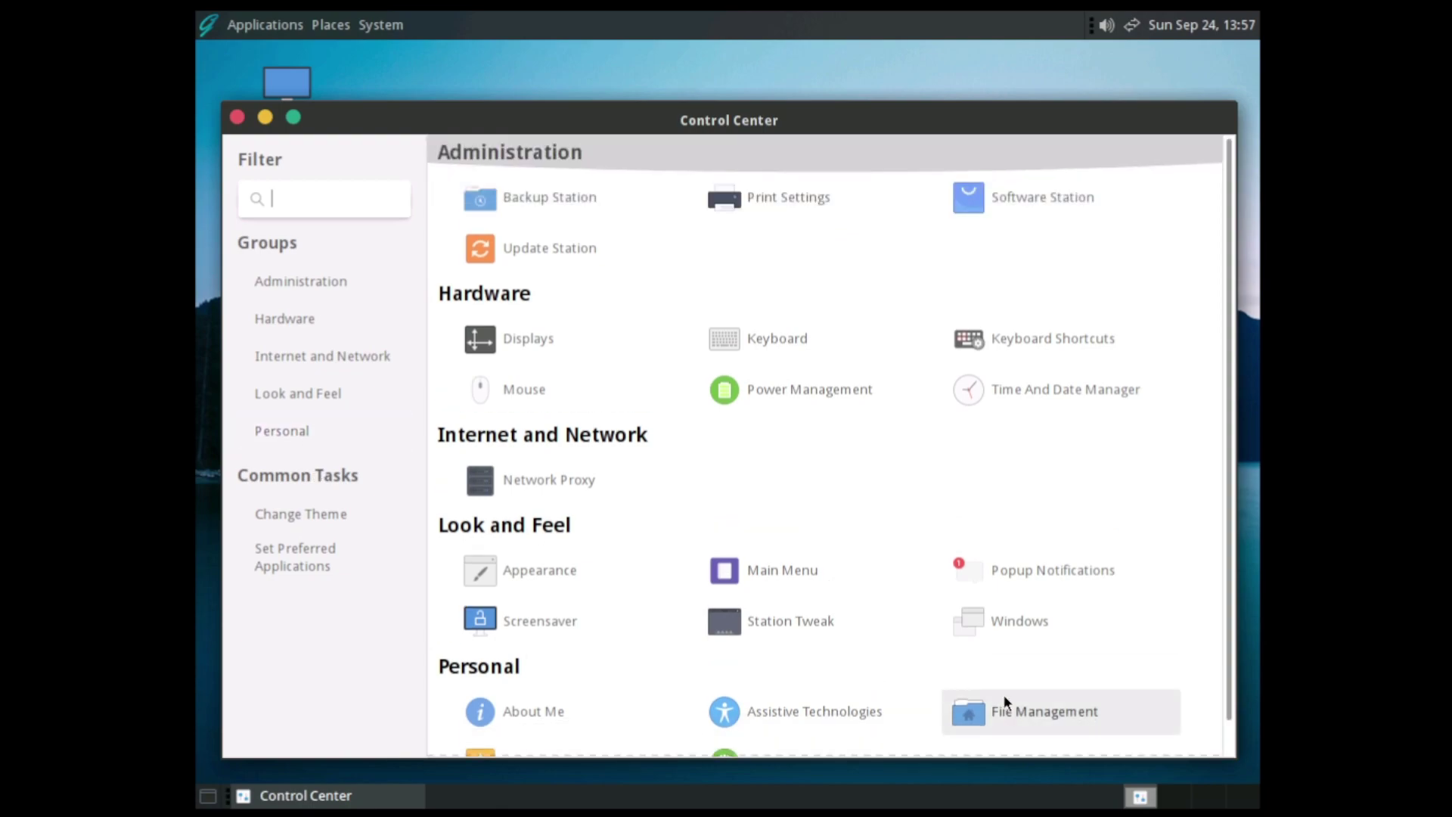
pyautogui.click(237, 118)
pyautogui.click(270, 36)
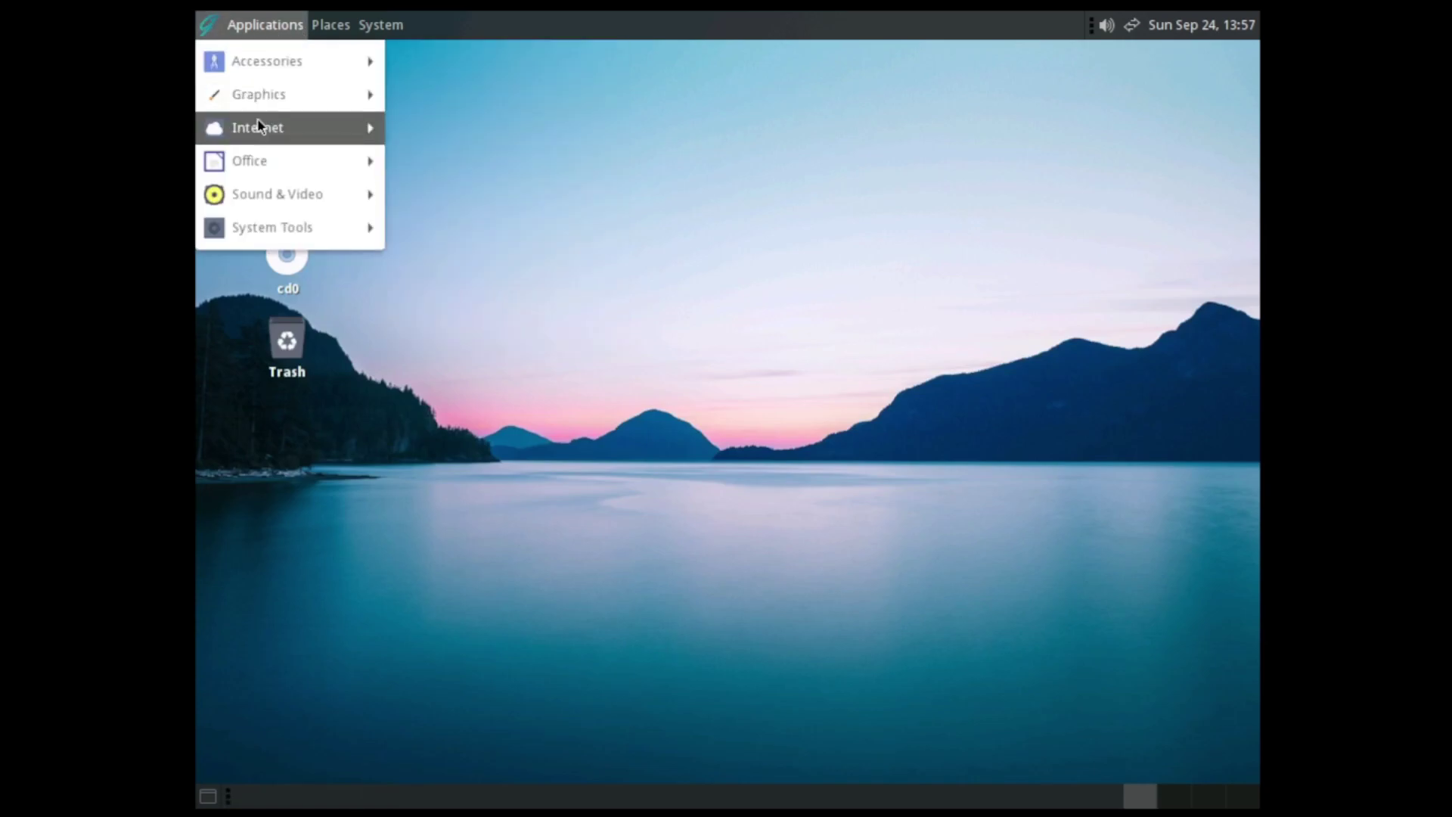
# Step: Look through the Applications menu categories, then dismiss the menu
pyautogui.moveTo(254, 131)
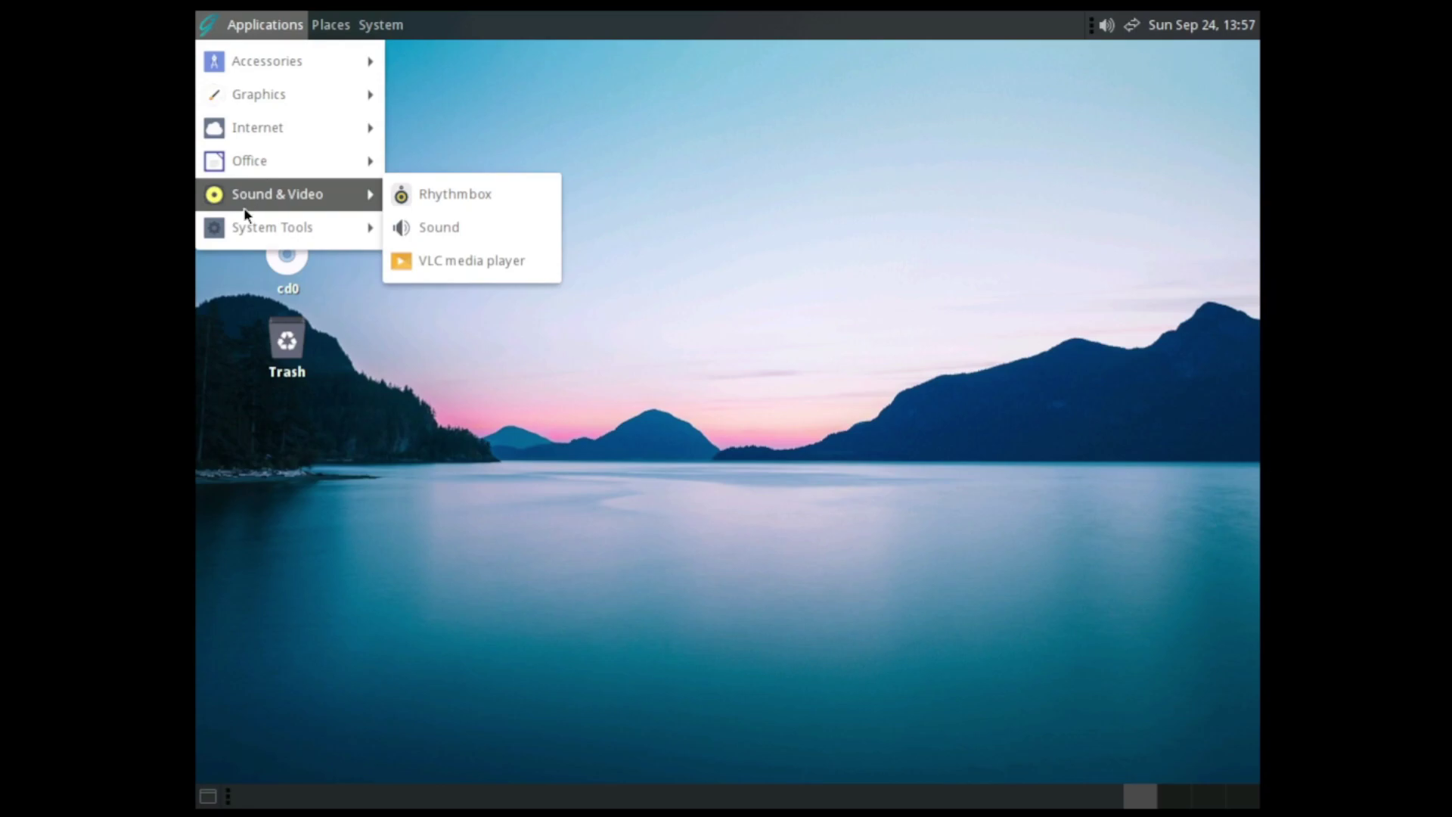
pyautogui.moveTo(239, 240)
pyautogui.click(516, 179)
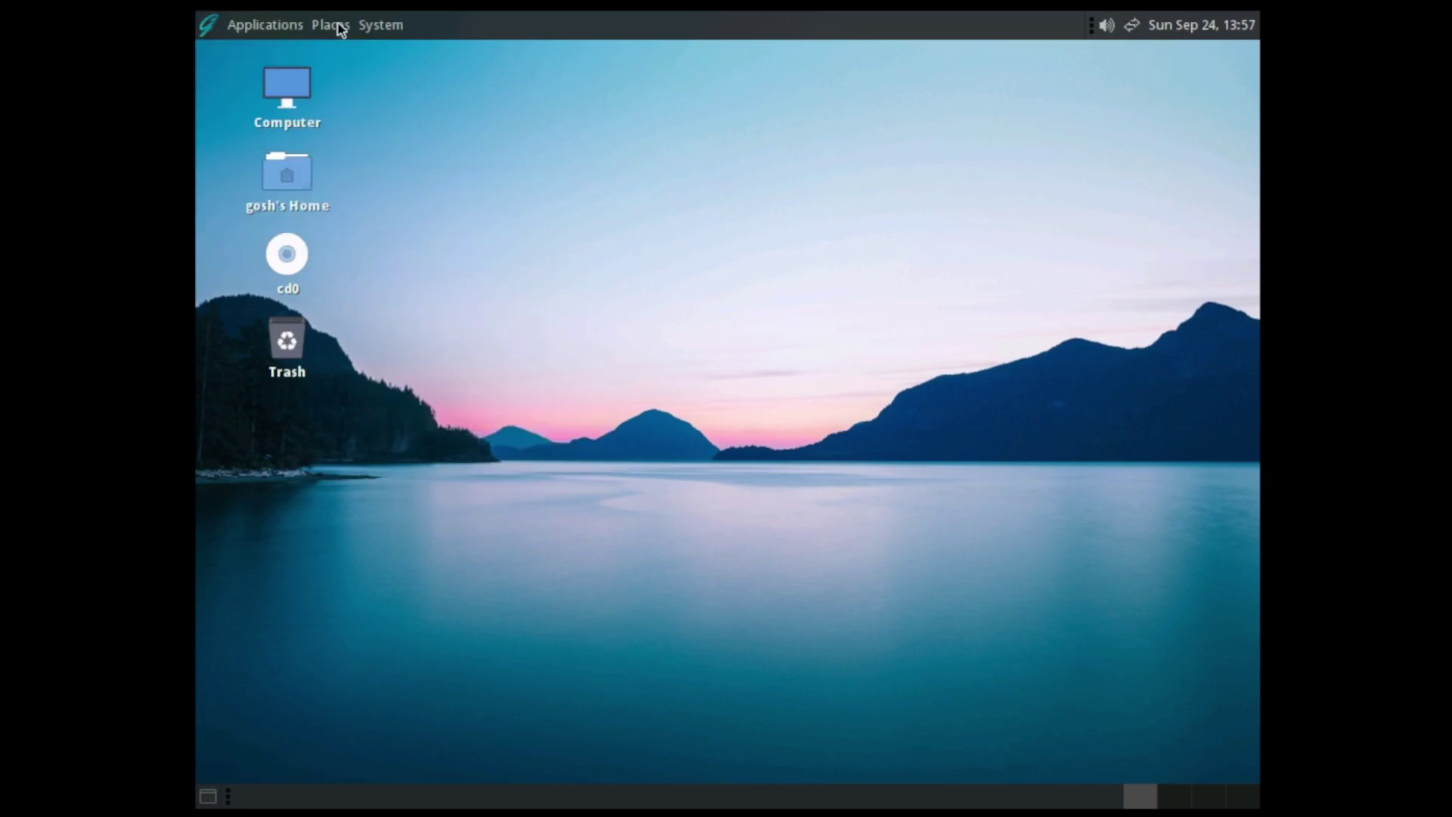
# Step: Browse the Places and System > Preferences menus, then dismiss them to the empty desktop
pyautogui.click(342, 25)
pyautogui.moveTo(380, 25)
pyautogui.moveTo(454, 69)
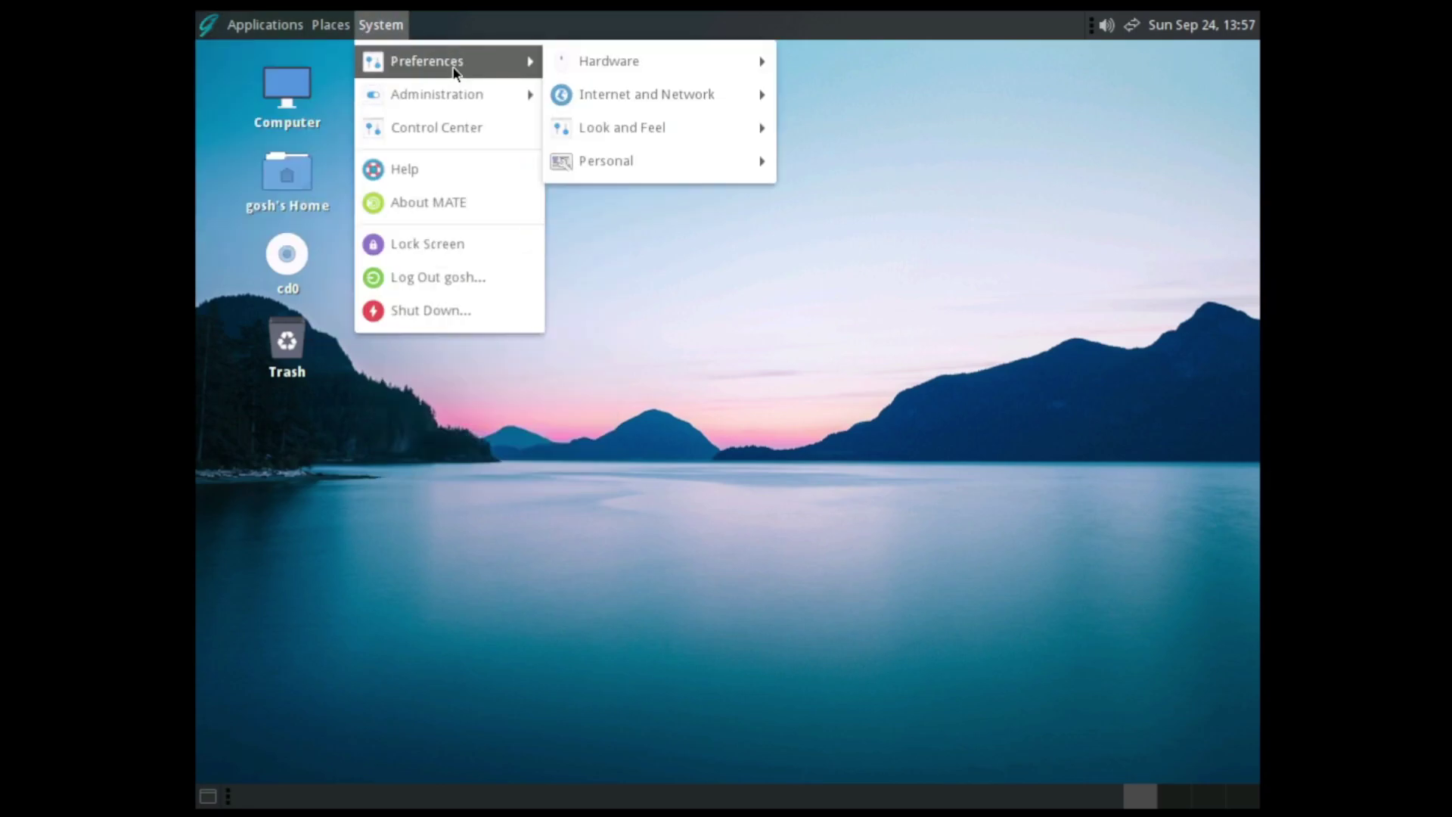
pyautogui.moveTo(685, 113)
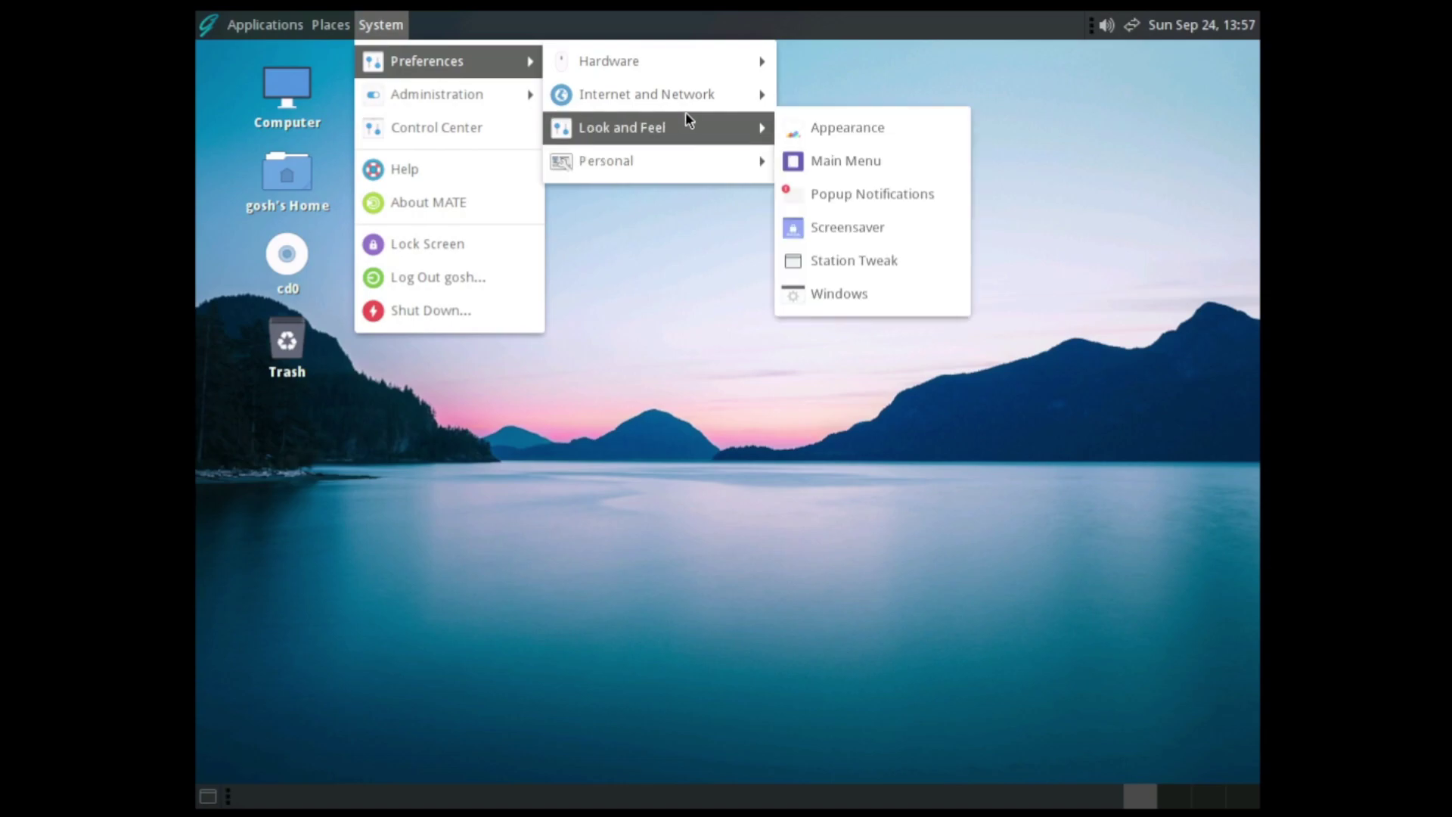
pyautogui.moveTo(673, 66)
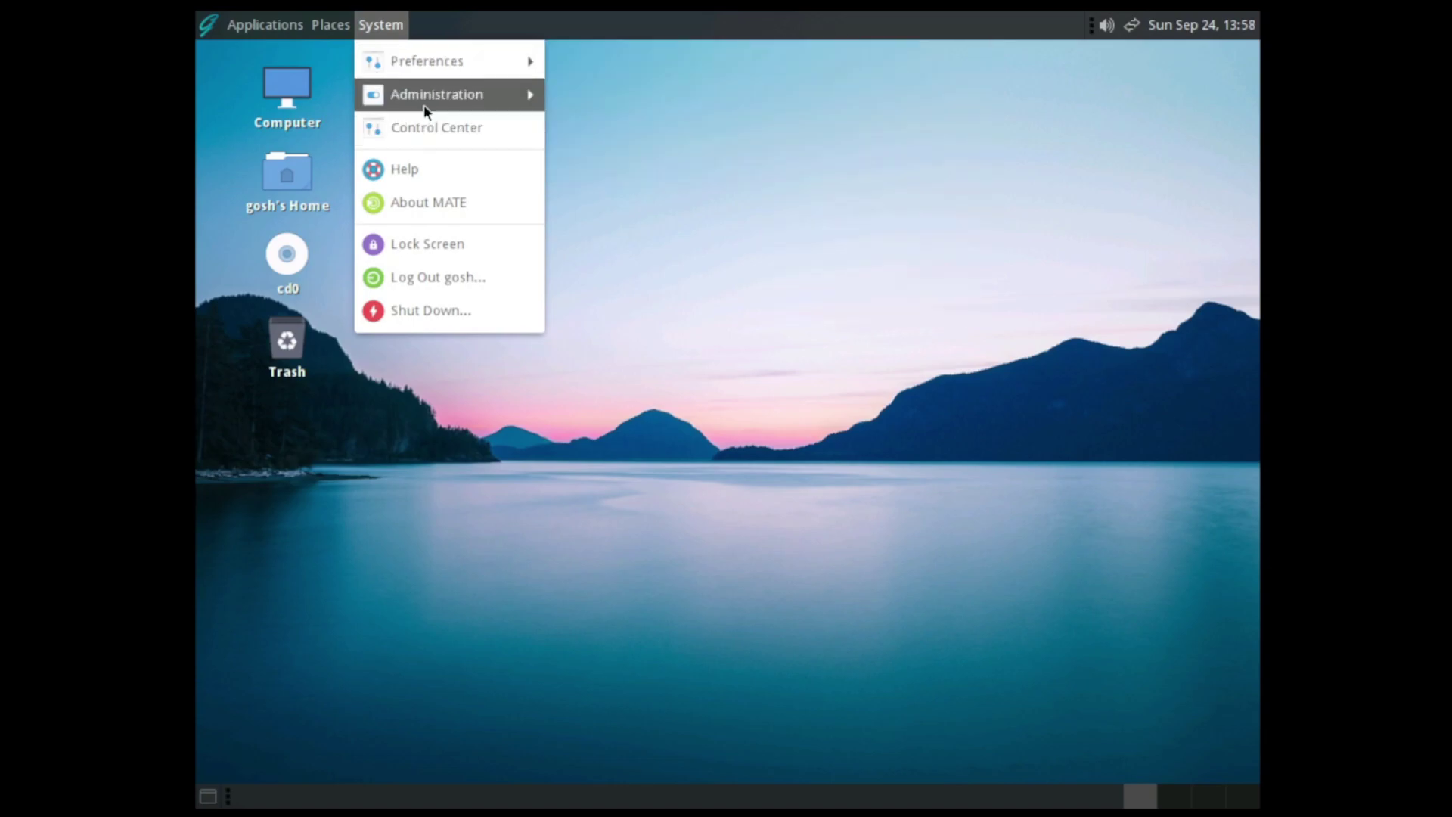
pyautogui.moveTo(425, 108)
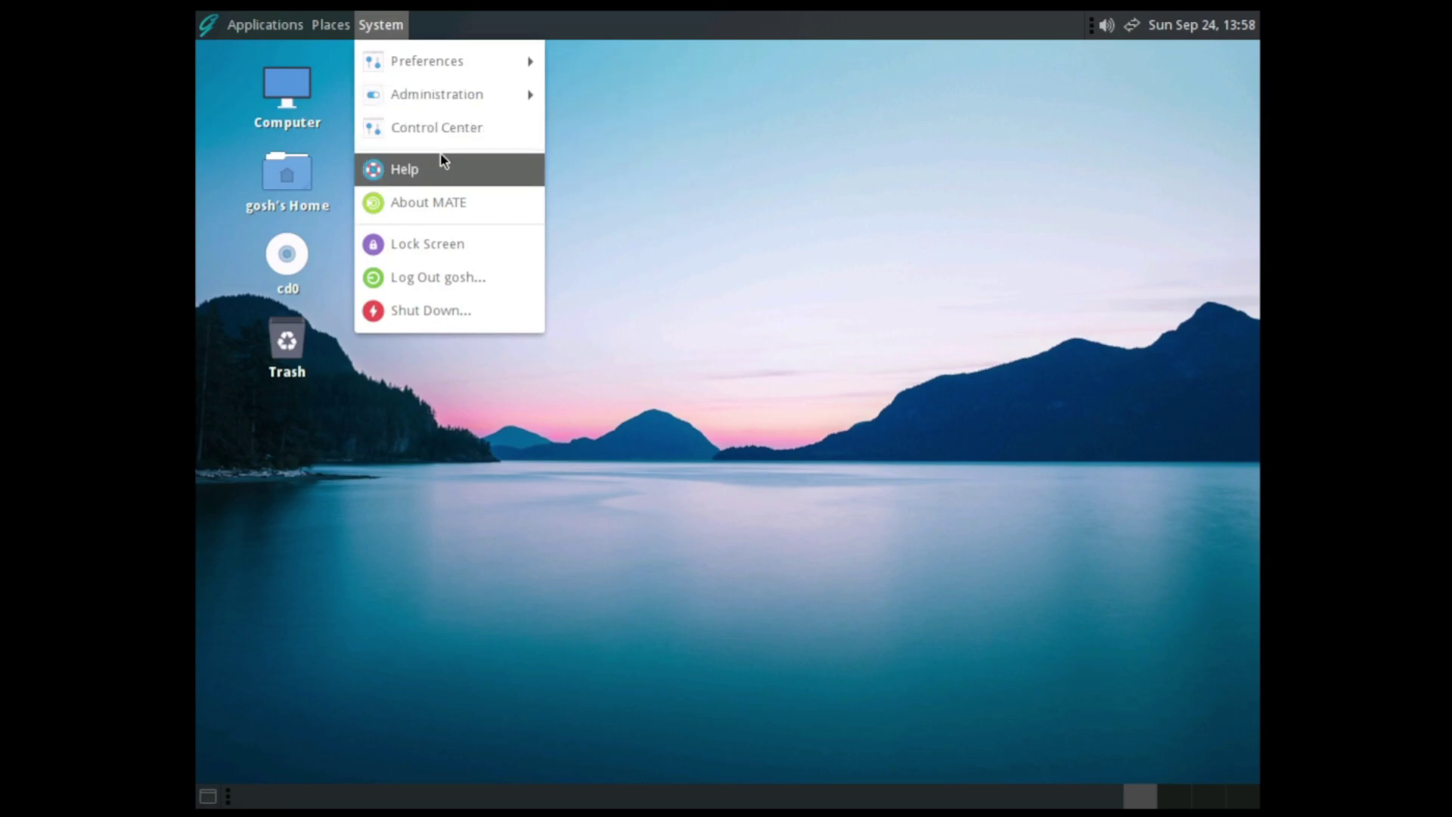
pyautogui.click(783, 493)
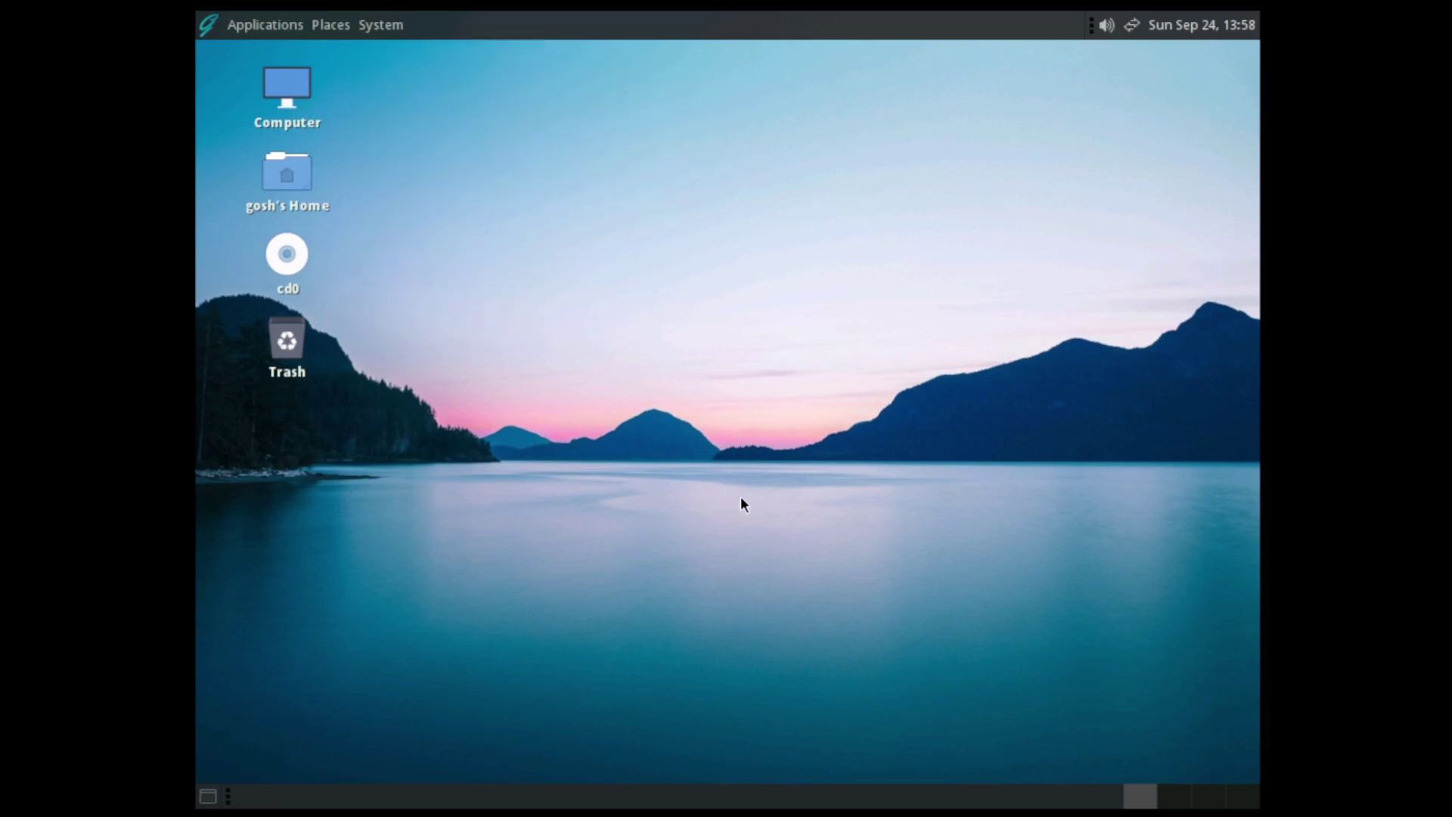